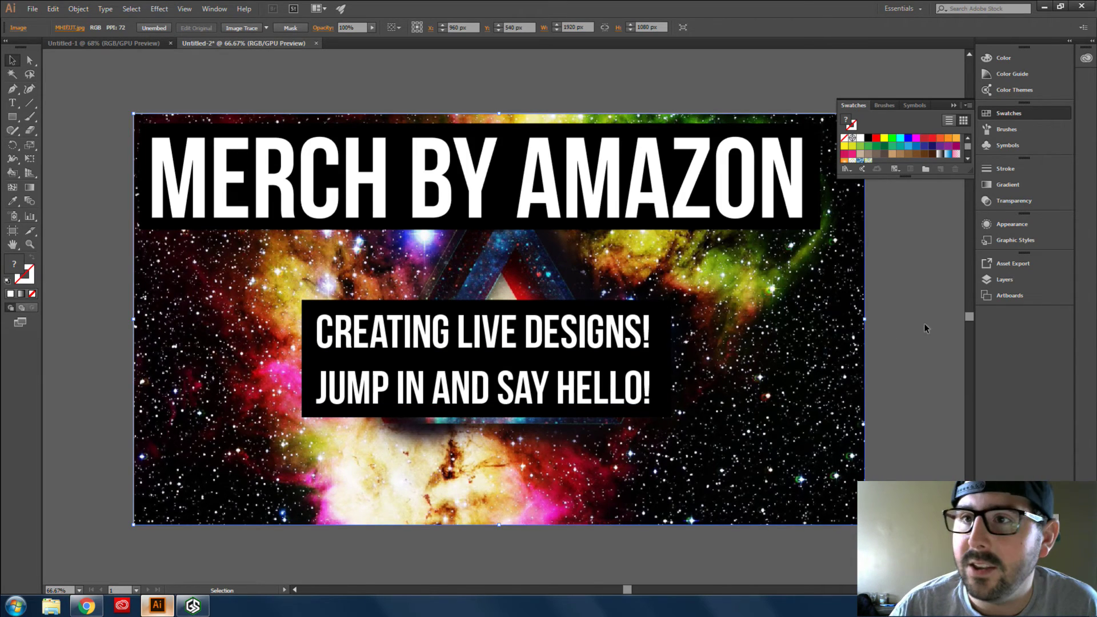
- Close the Merch by Amazon banner document, Untitled-2, without saving its changes
left_click(955, 103)
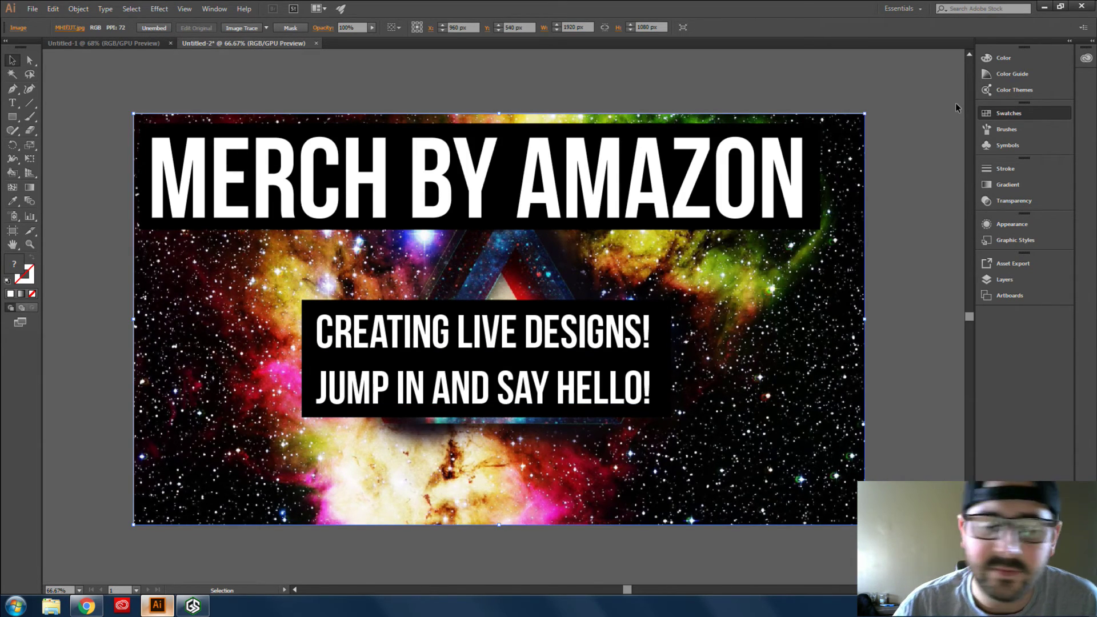
left_click(897, 231)
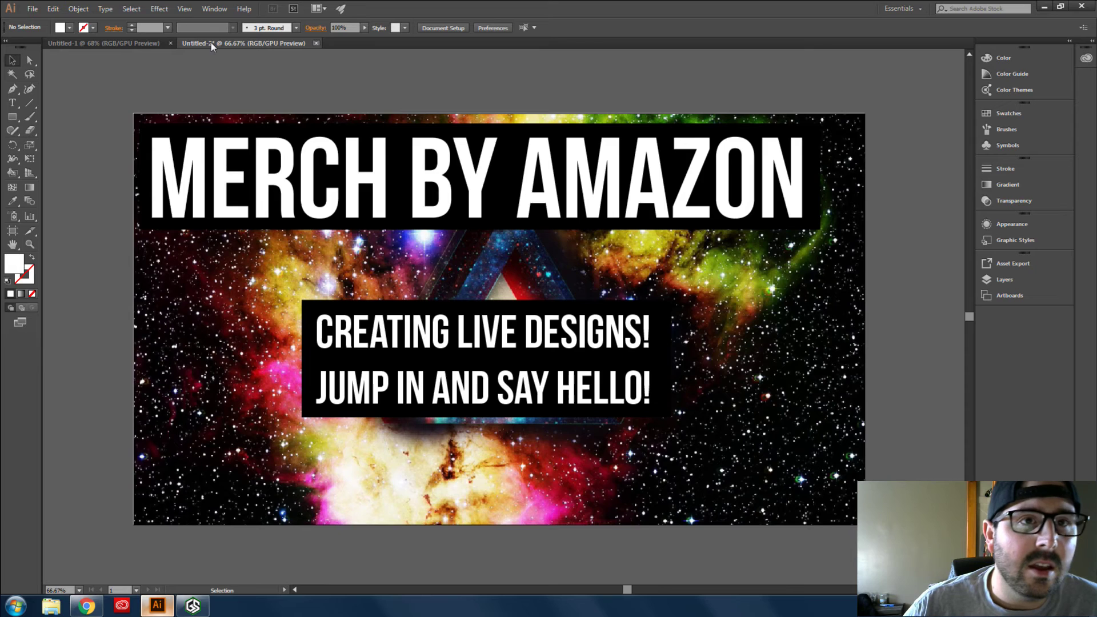
key("ctrl+w")
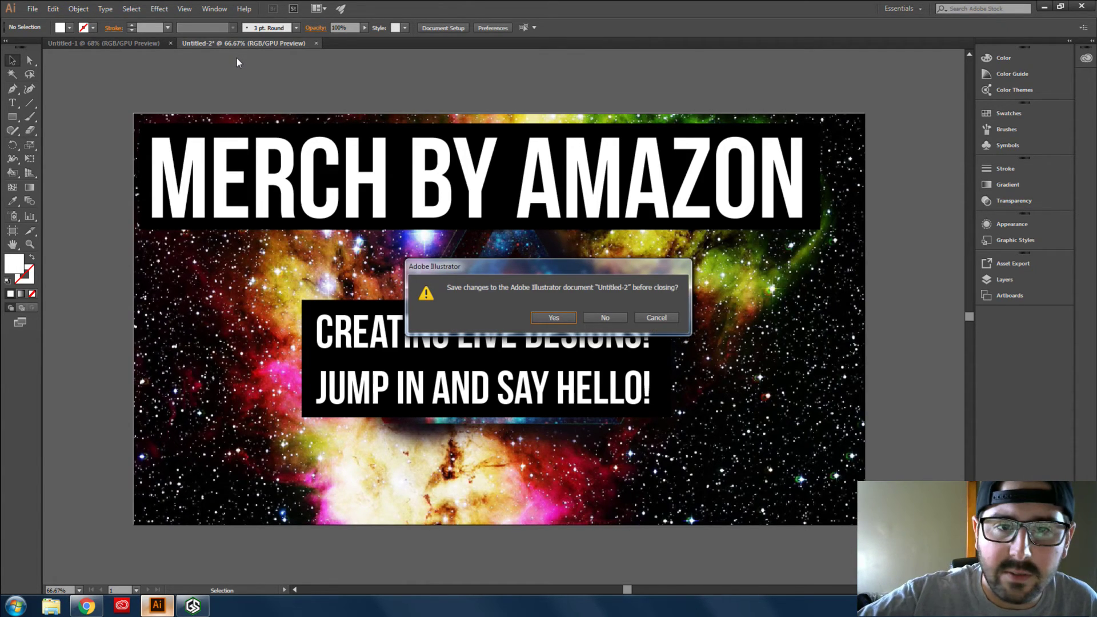
left_click(599, 318)
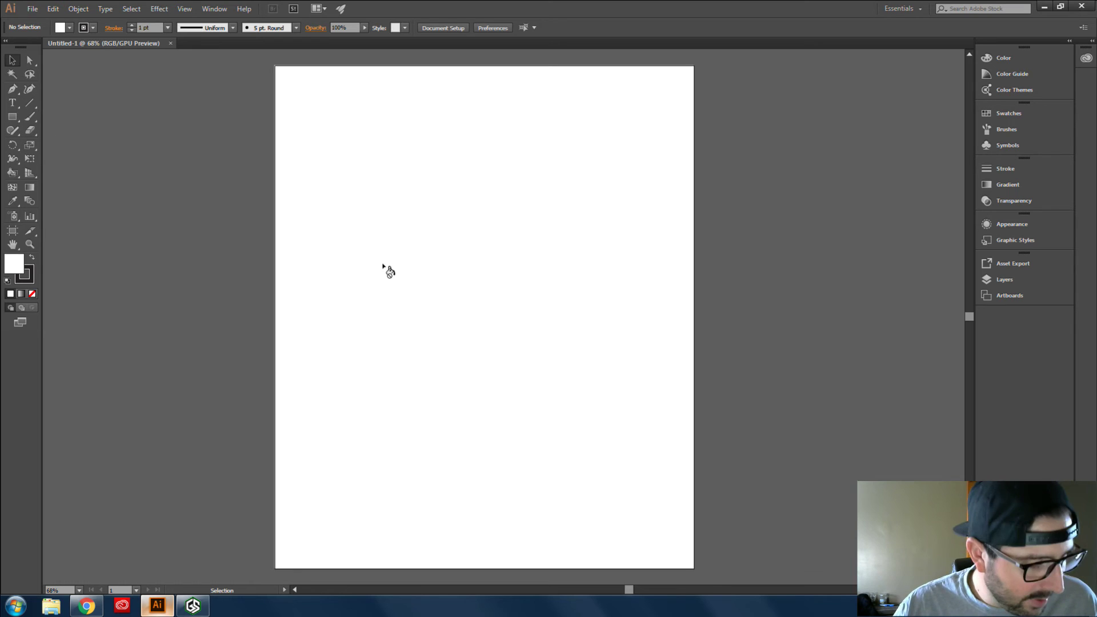
- Draw a diagonal line segment about 14.4 in long at 45° across the upper part of the blank artboard
scroll(664, 223, "up", 1)
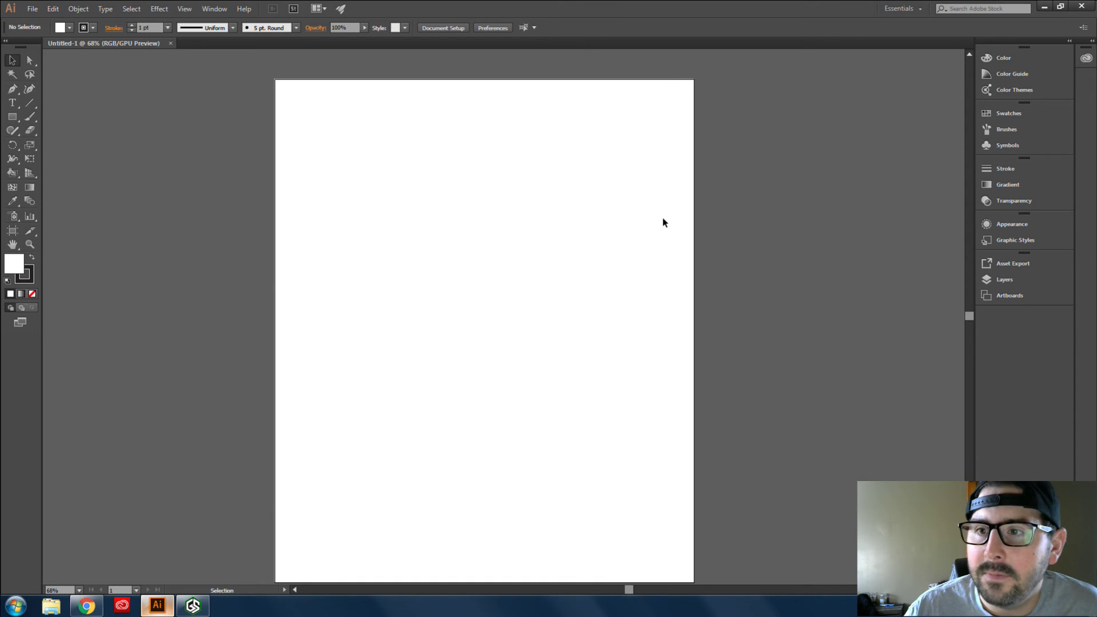
scroll(759, 245, "down", 2)
scroll(759, 245, "up", 1)
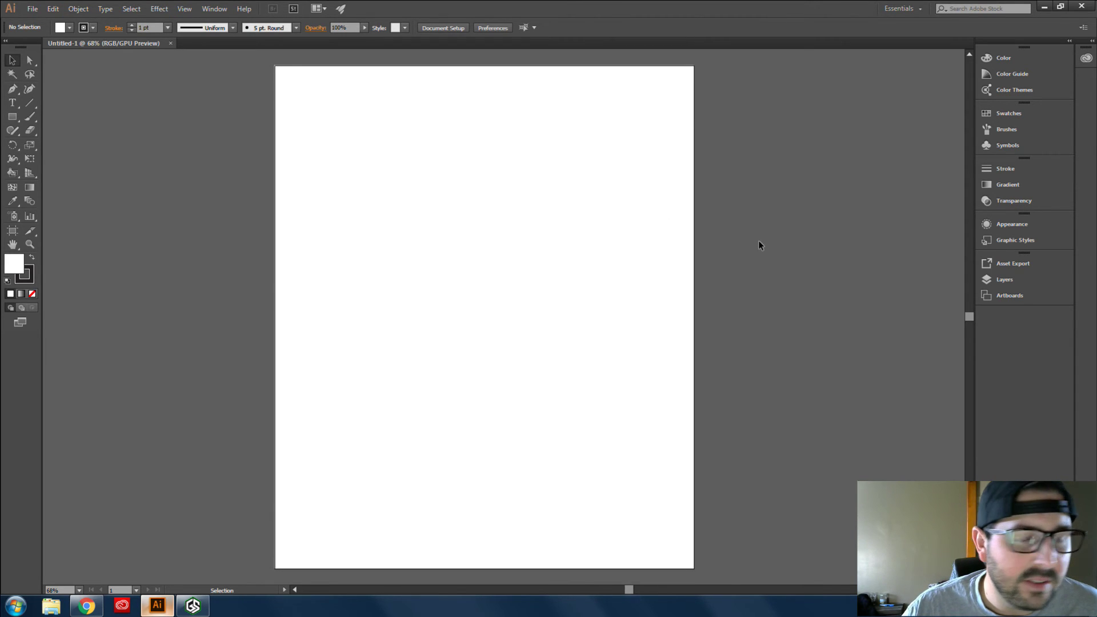
left_click(29, 103)
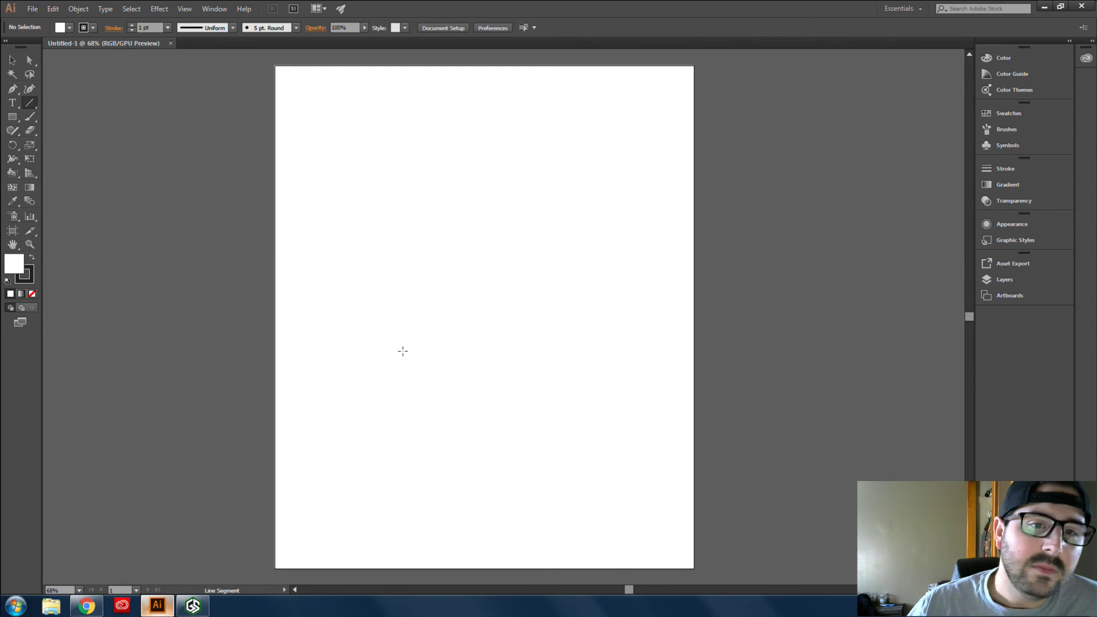
left_click(26, 104)
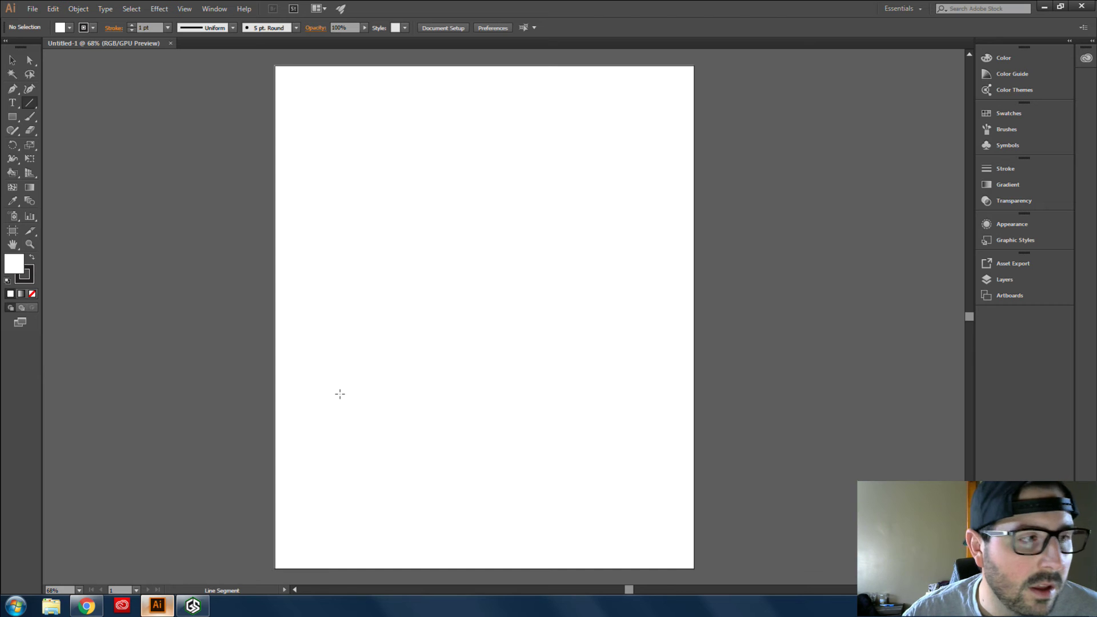
left_click_drag(331, 392, 616, 107)
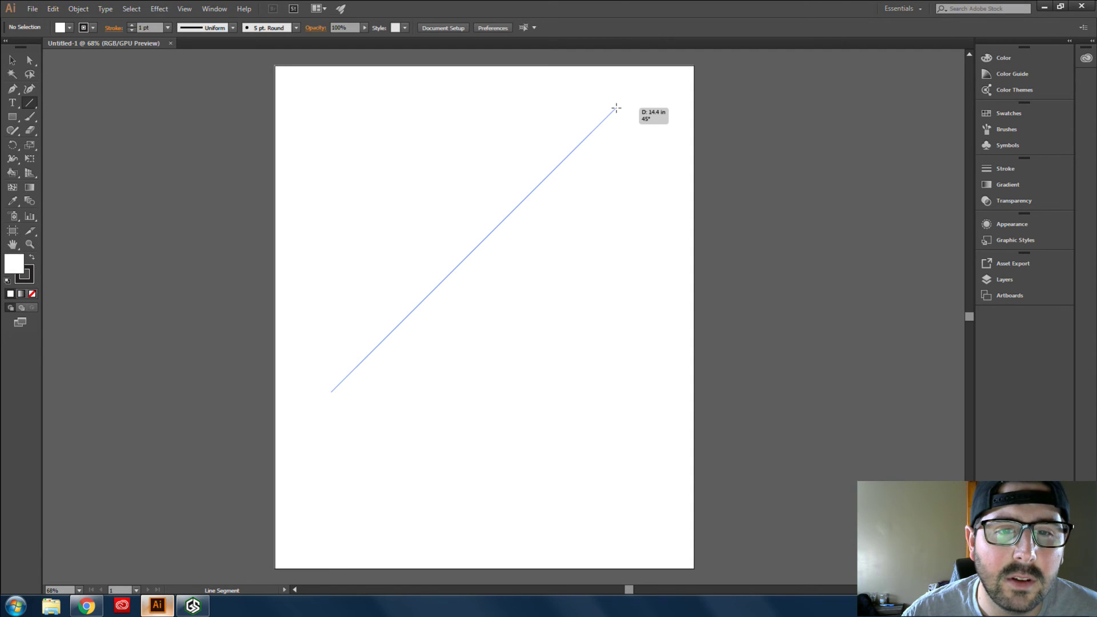
left_click_drag(616, 107, 615, 107)
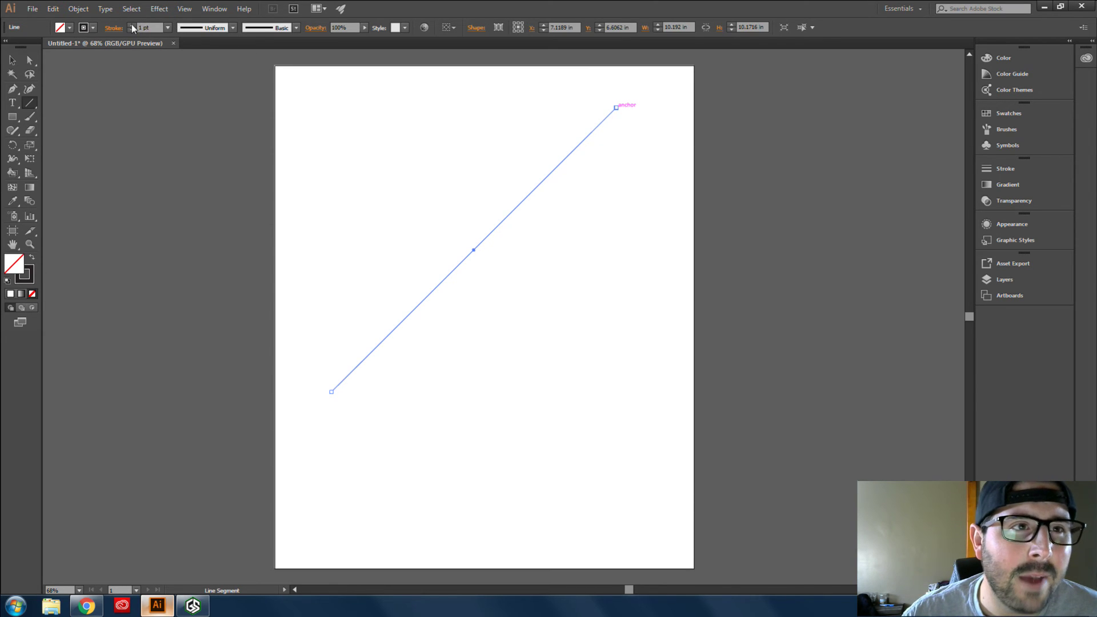
- Set the diagonal line's stroke weight to 7 pt
left_click(131, 26)
left_click(131, 25)
left_click(131, 26)
left_click(131, 26)
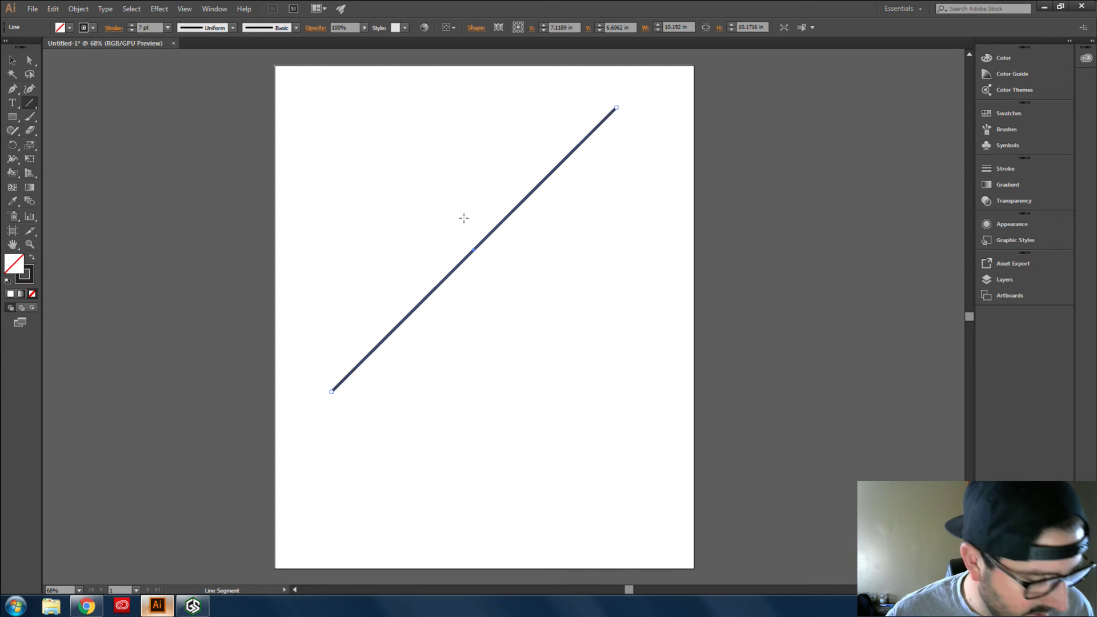
key("v")
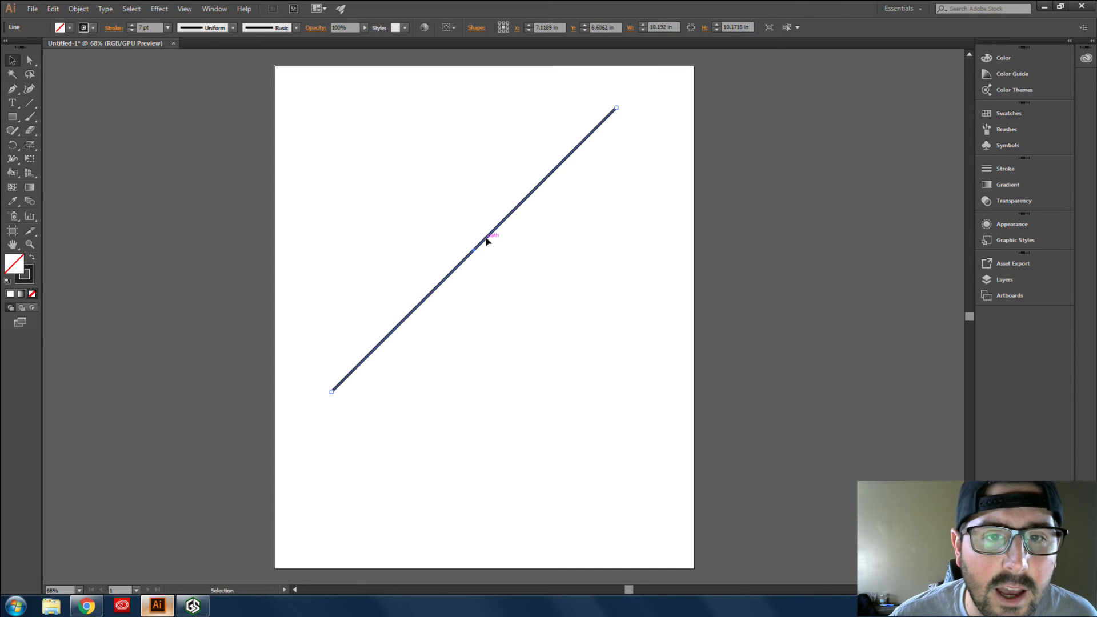
left_click(506, 230)
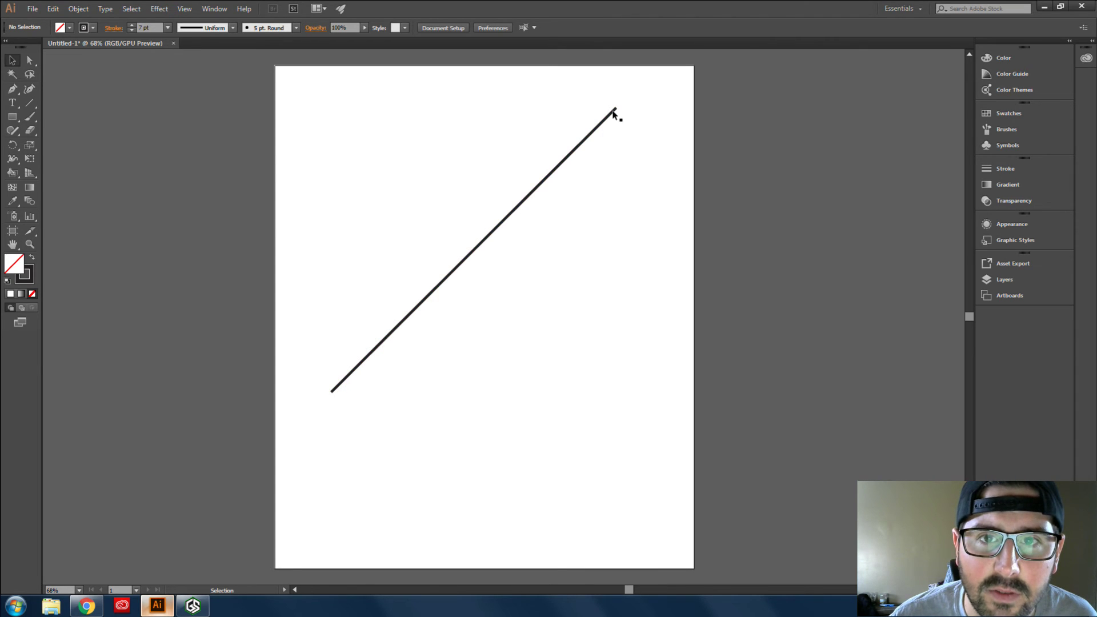
left_click(587, 137)
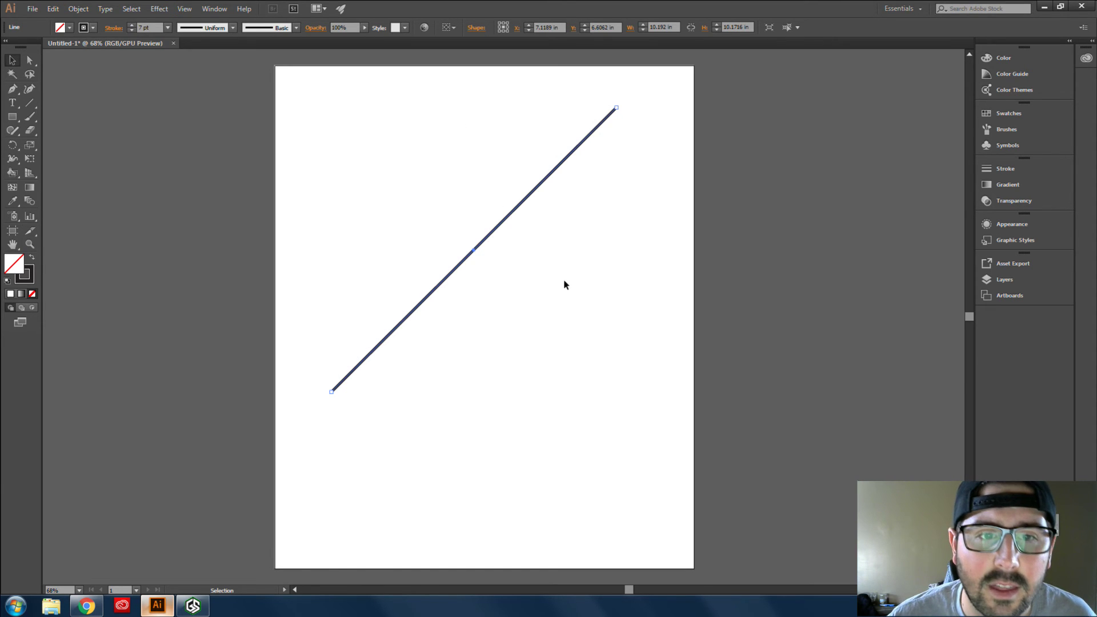
left_click(392, 177)
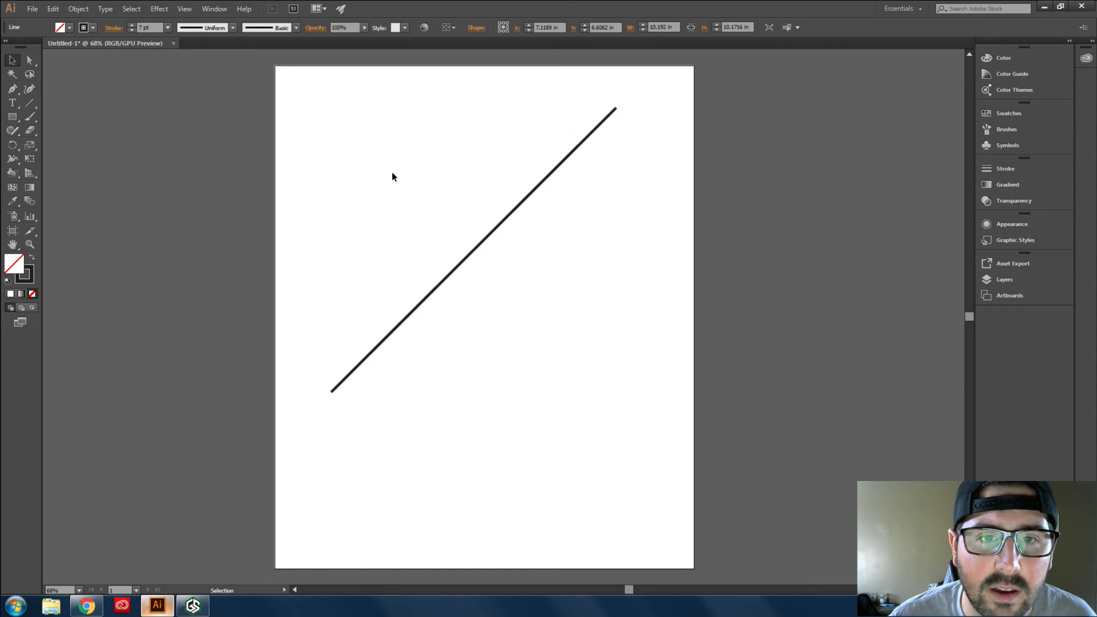
left_click(508, 217)
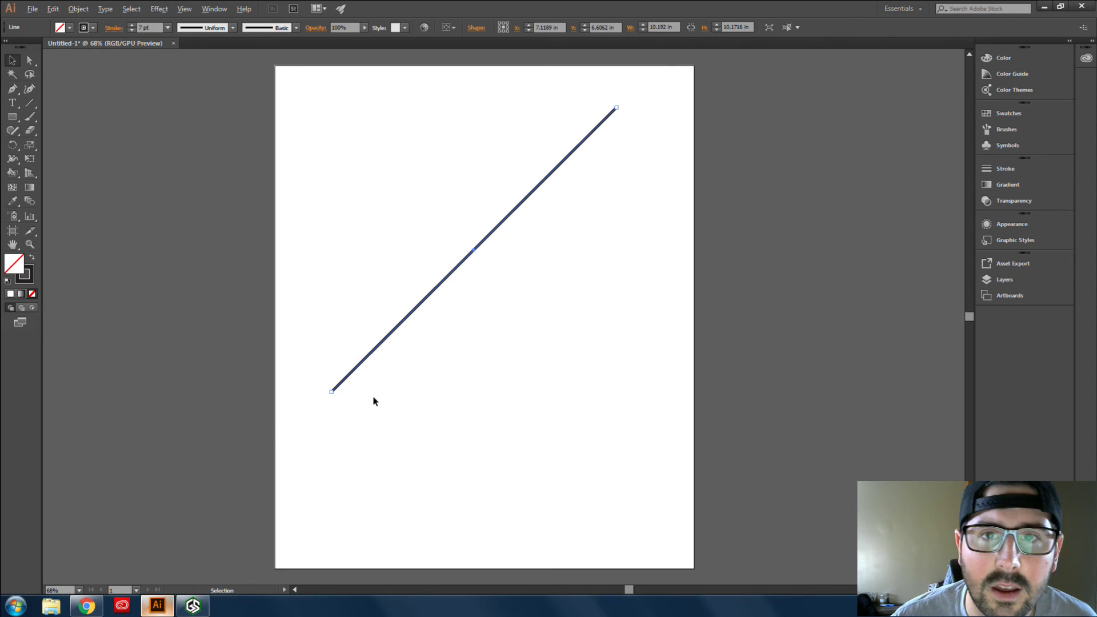
- Paint two curved strokes with the 5 pt. Round Paintbrush, forking outward from the lower end of the diagonal line
scroll(318, 387, "up", 3)
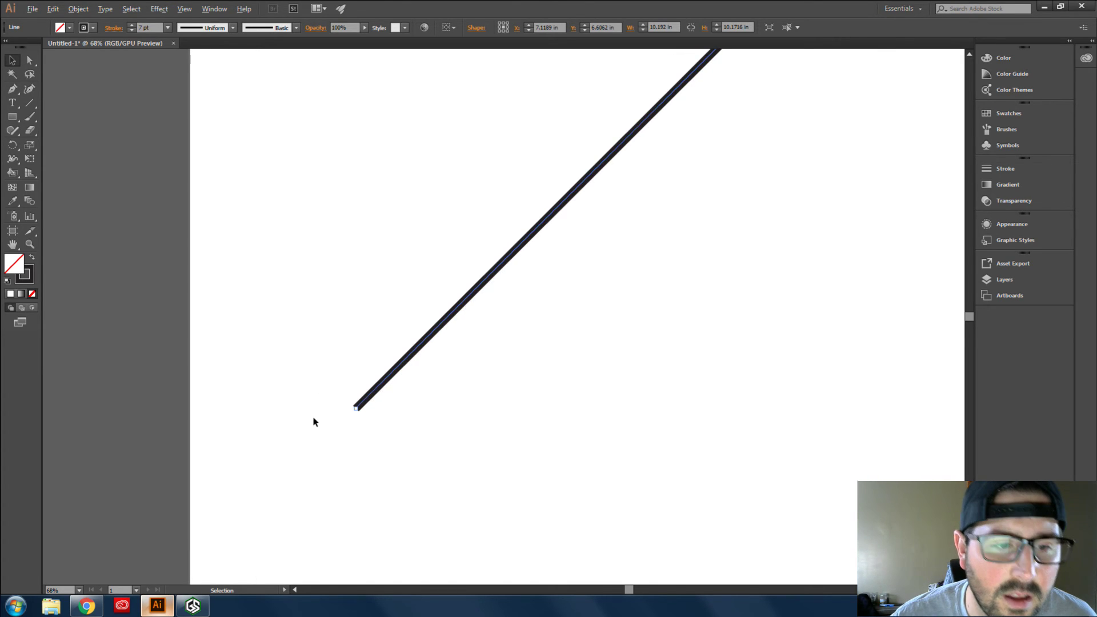
scroll(308, 443, "up", 1)
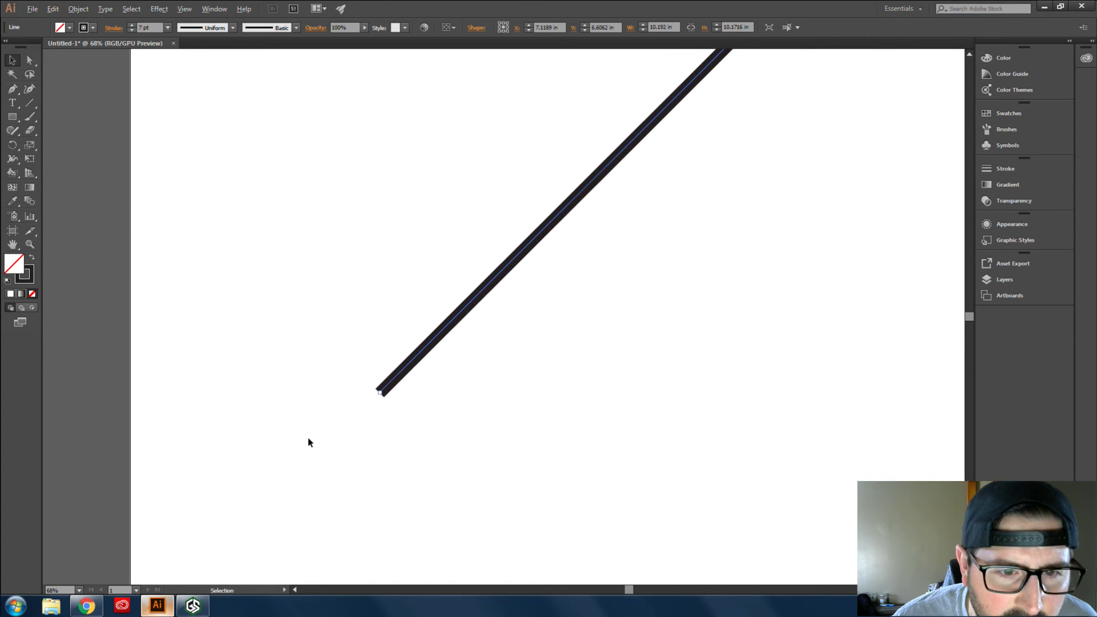
scroll(308, 443, "up", 1)
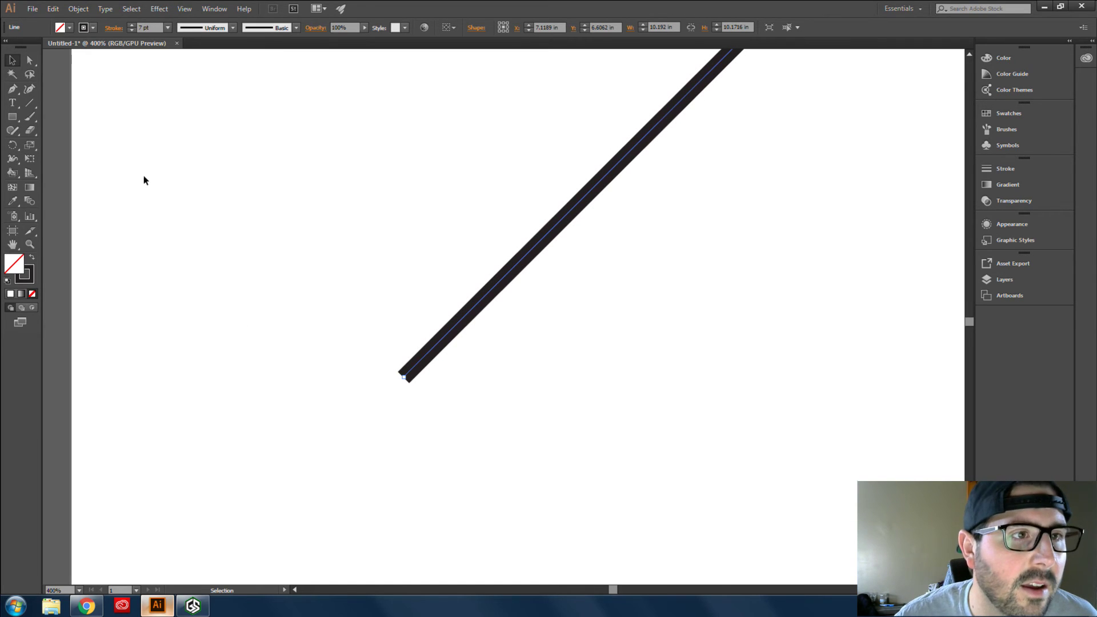
left_click(30, 119)
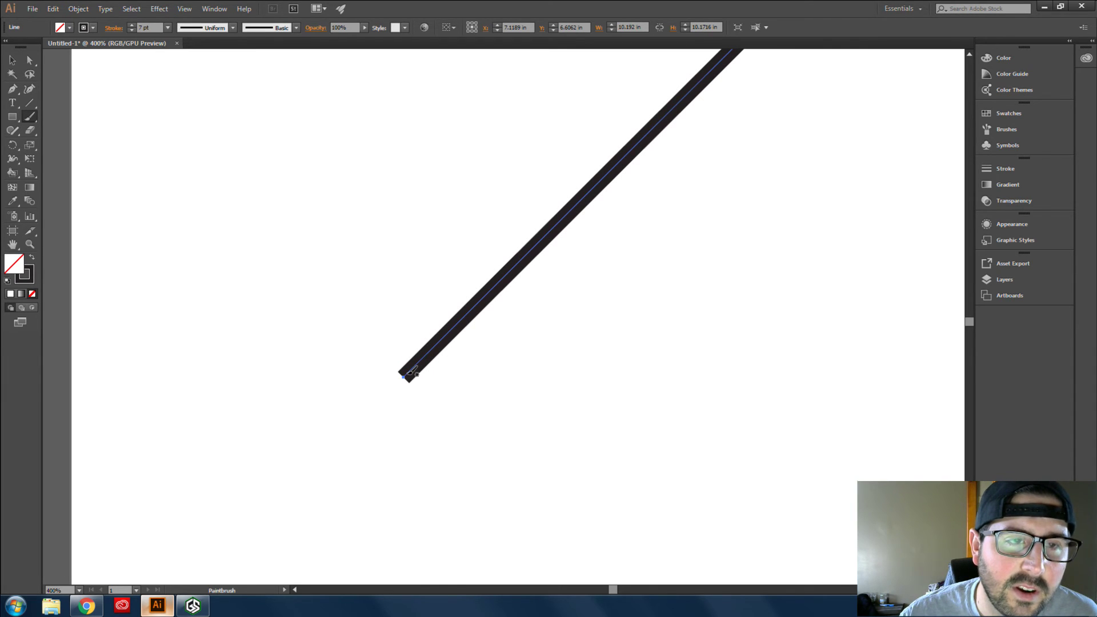
mouse_move(411, 372)
left_mouse_down()
mouse_move(381, 356)
mouse_move(299, 372)
left_mouse_up()
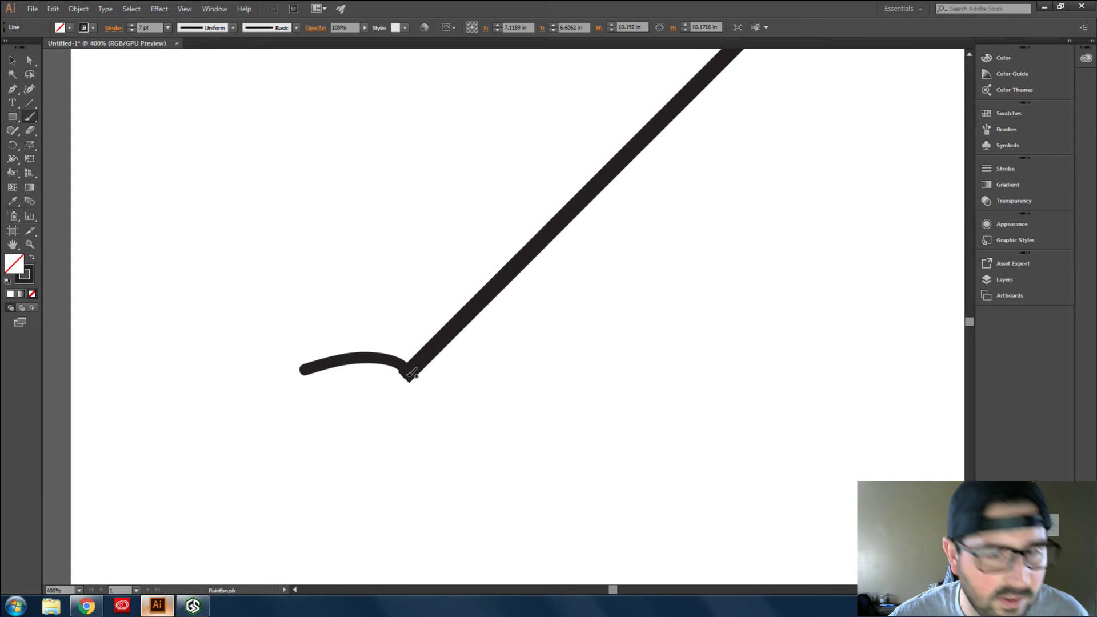
key("ctrl+z")
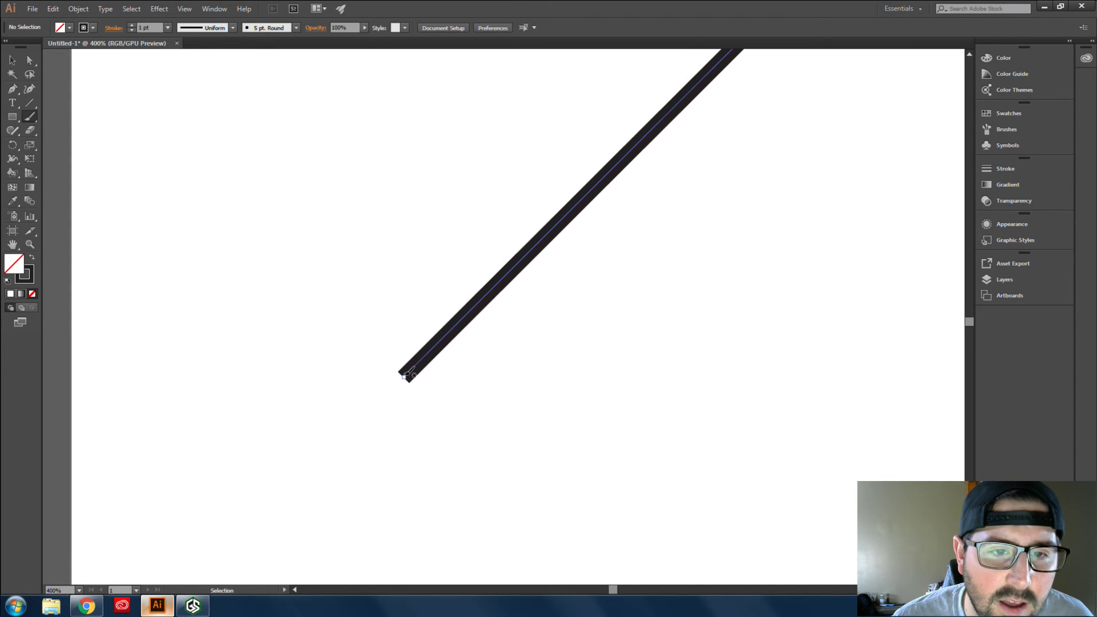
left_click_drag(399, 370, 275, 392)
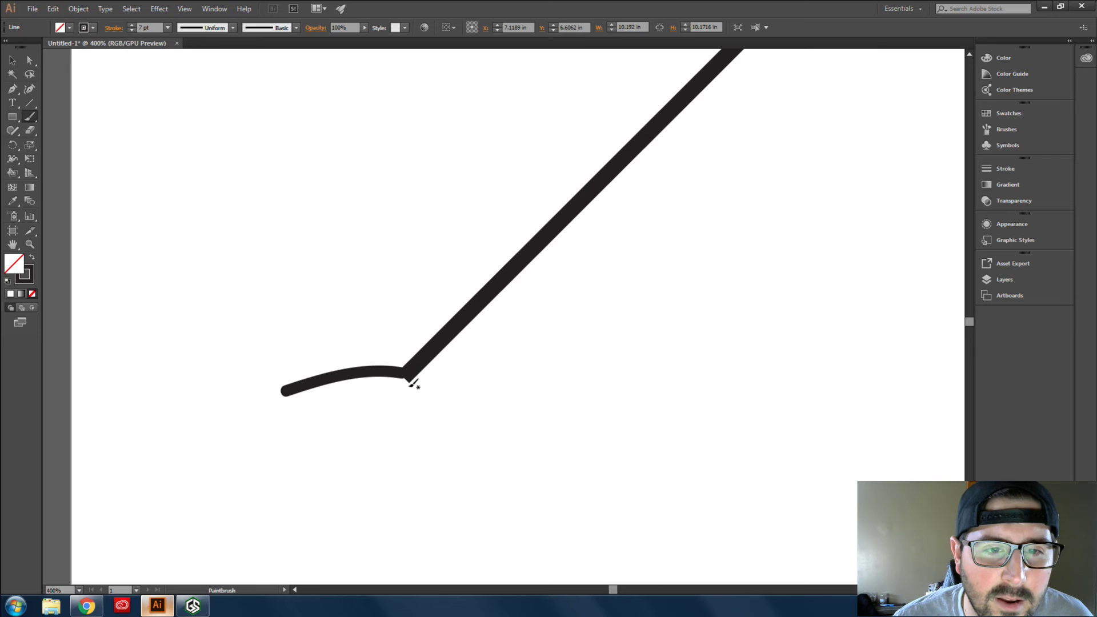
mouse_move(411, 395)
left_mouse_down()
mouse_move(403, 443)
mouse_move(368, 499)
left_mouse_up()
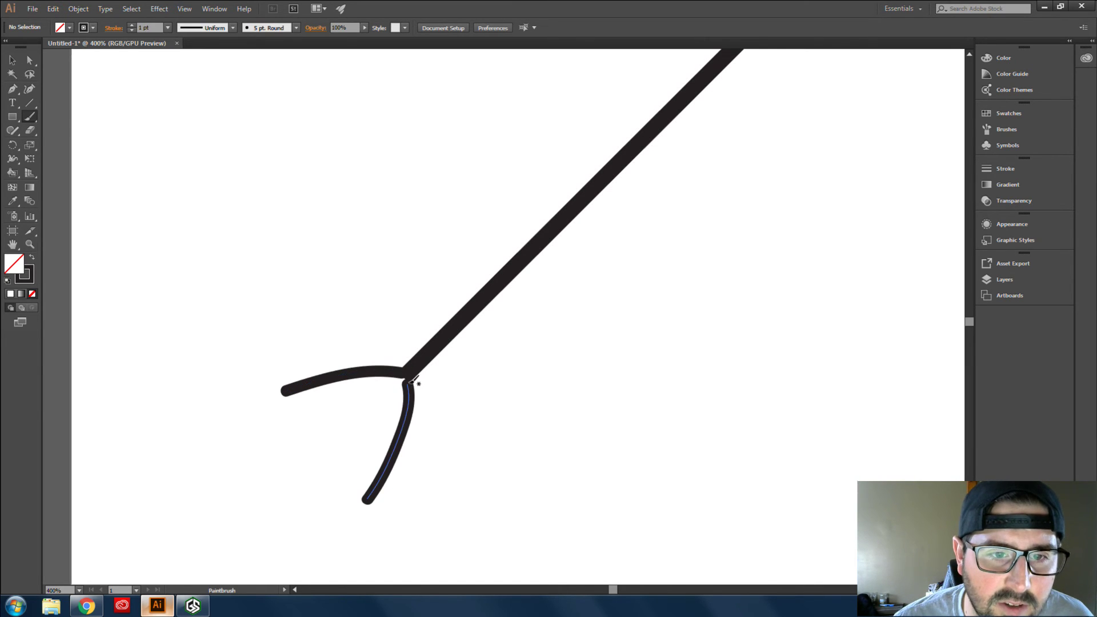
- Paint a short stroke over the joint where the two curved strokes meet the line to fill the gap
scroll(423, 381, "left", 2)
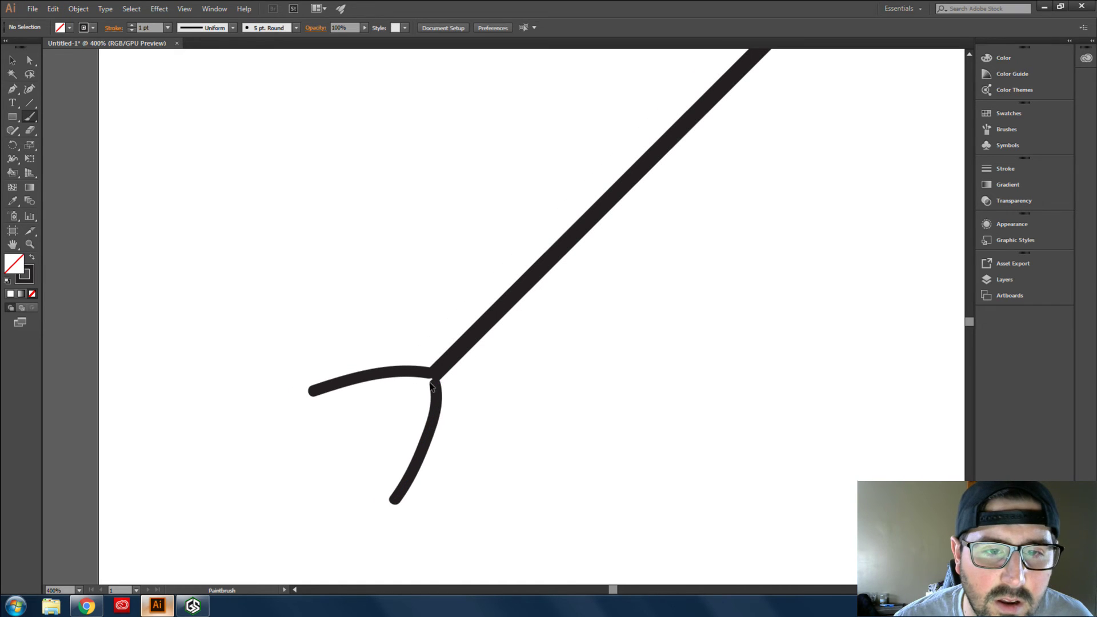
scroll(450, 381, "up", 1)
scroll(394, 371, "up", 6)
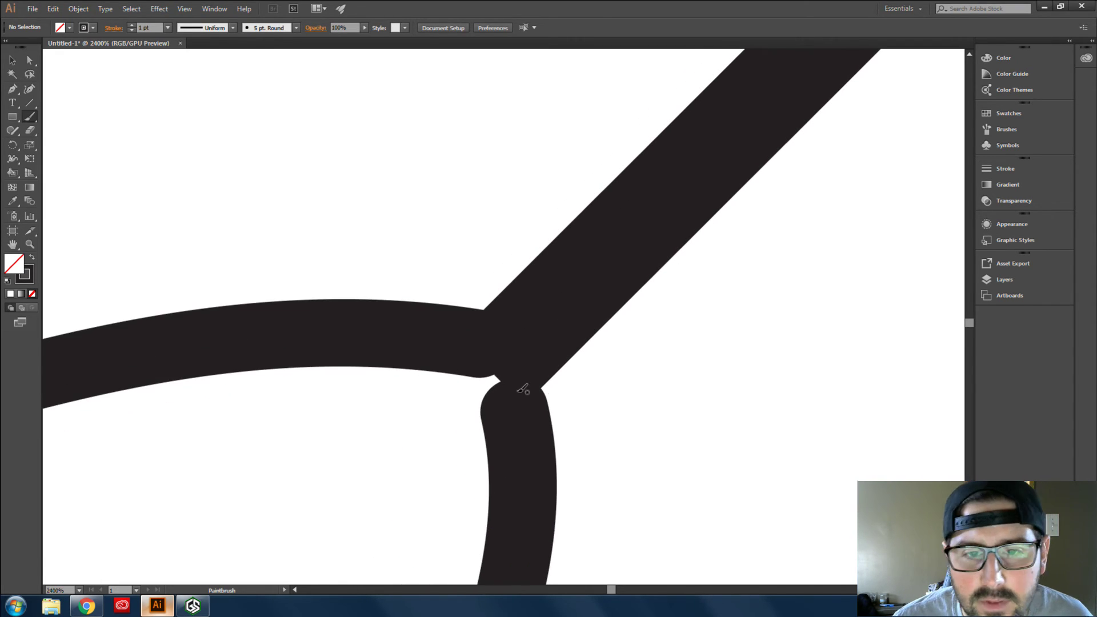
left_click_drag(516, 394, 508, 363)
scroll(576, 310, "down", 4)
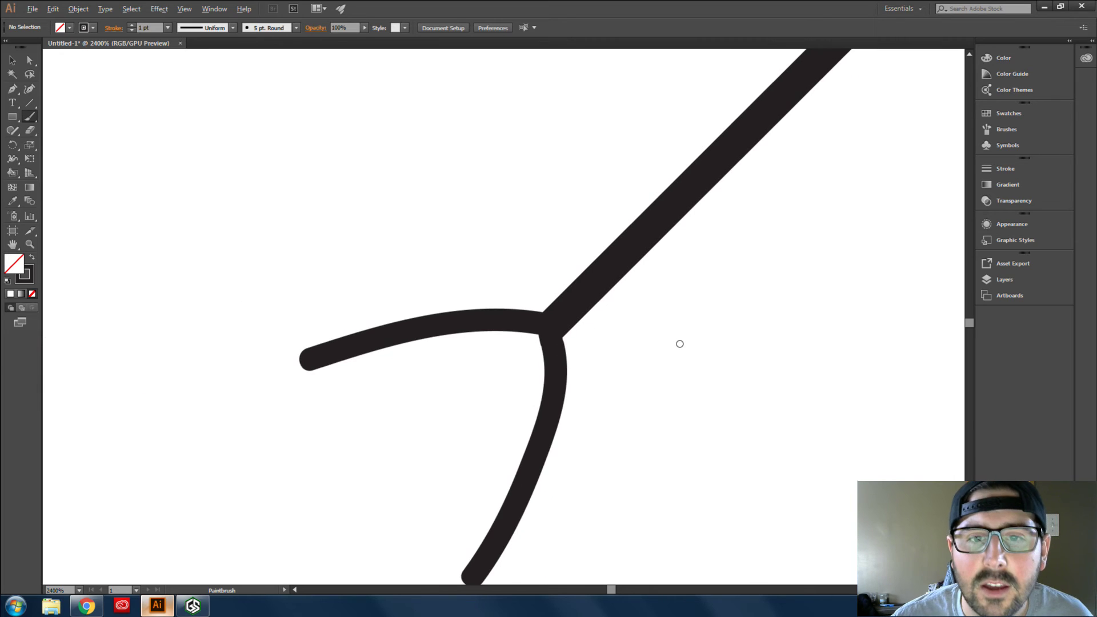
- Paint another curved stroke branching off the upper-left side of the diagonal line, just above the fork
scroll(680, 343, "down", 6)
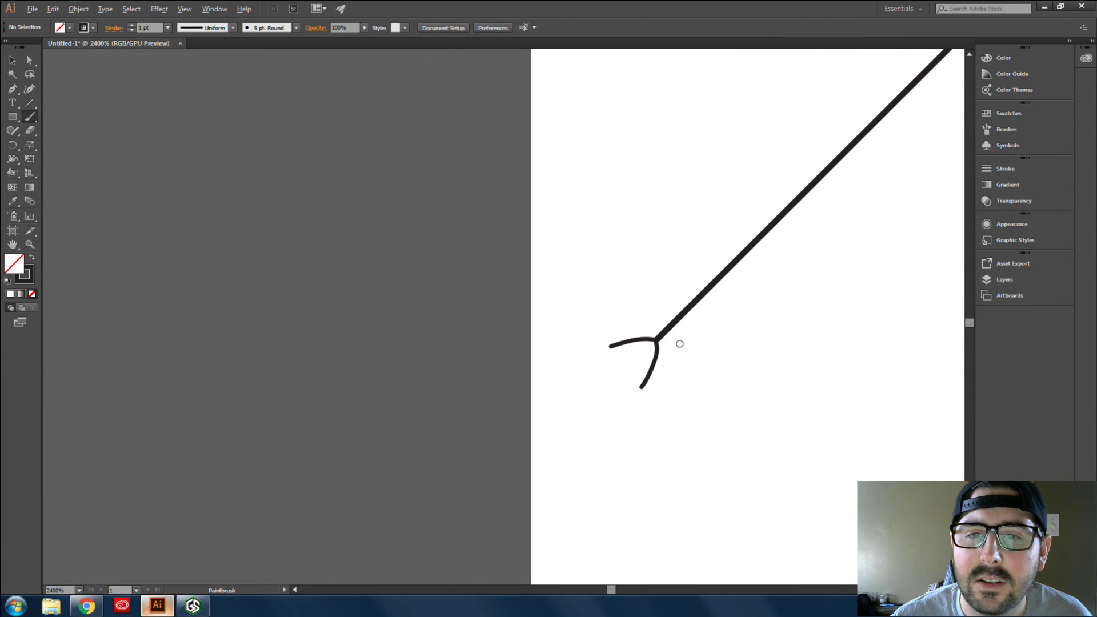
scroll(680, 343, "down", 2)
scroll(621, 587, "right", 5)
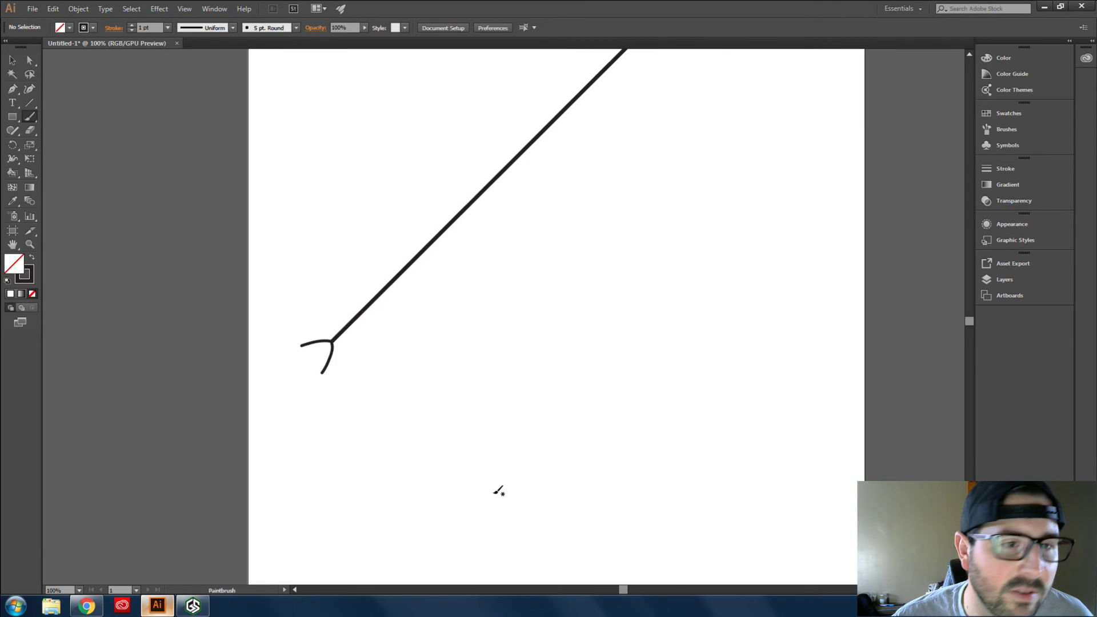
scroll(337, 333, "up", 2)
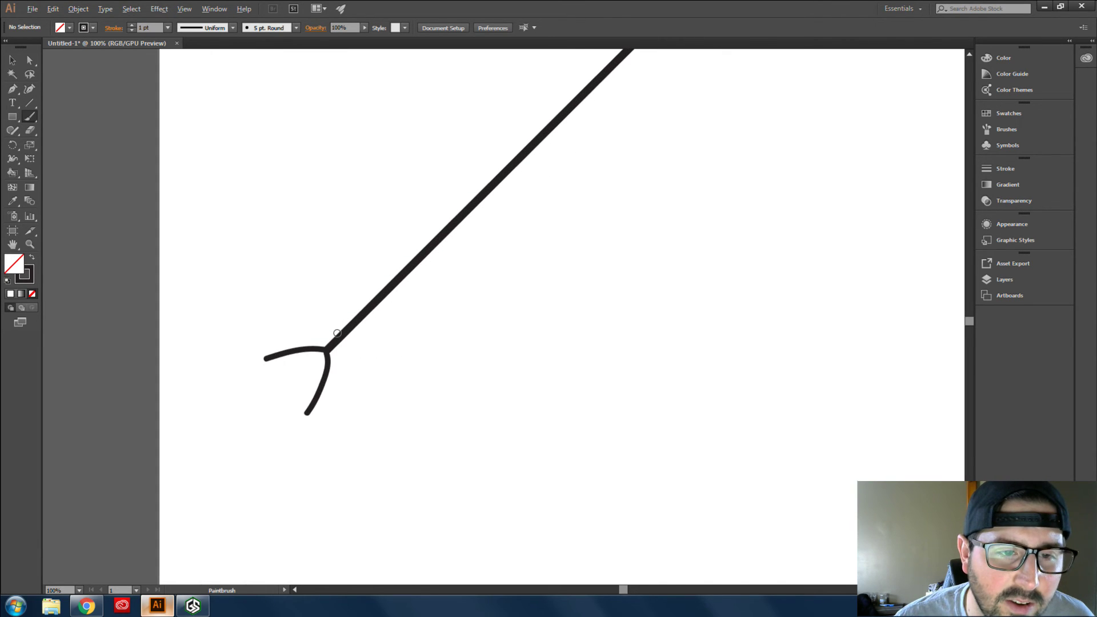
scroll(337, 333, "up", 1)
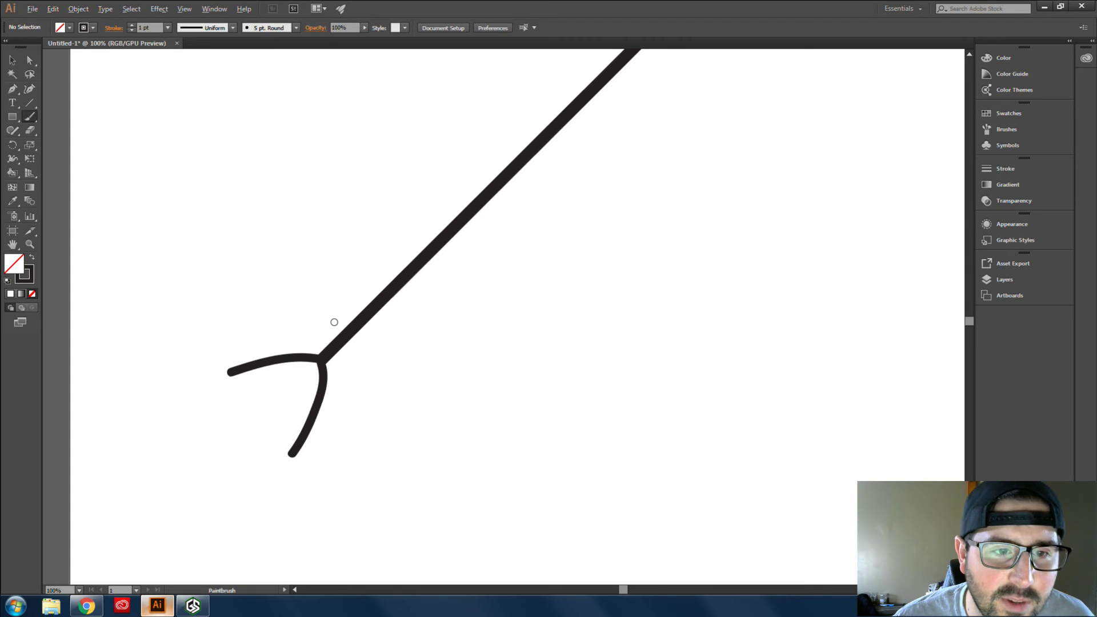
scroll(334, 323, "up", 1)
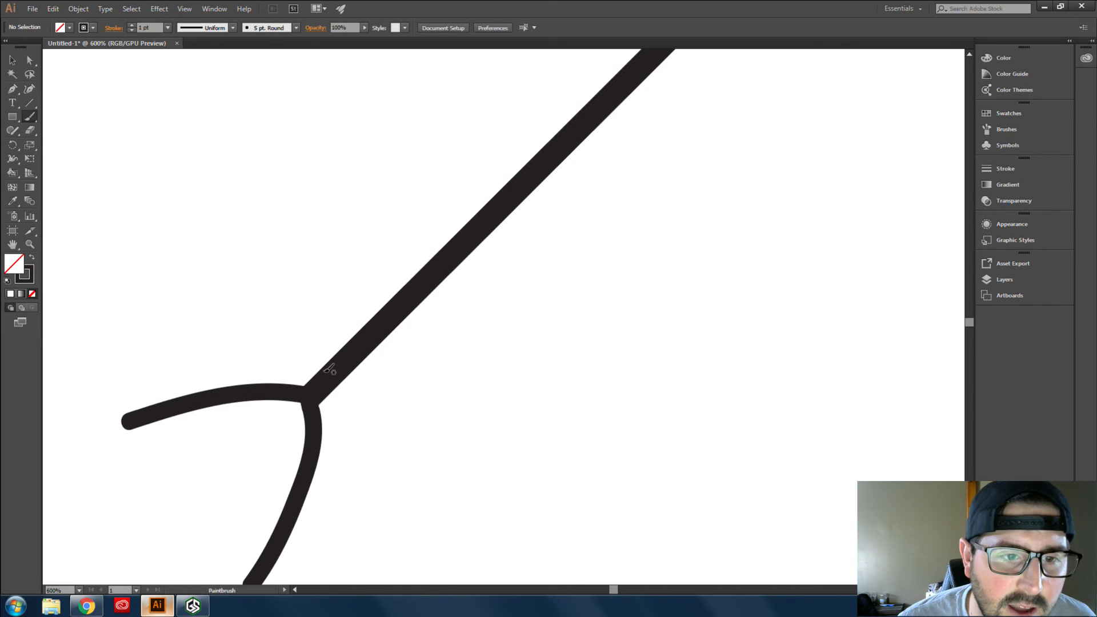
scroll(360, 380, "down", 1)
scroll(354, 370, "up", 1)
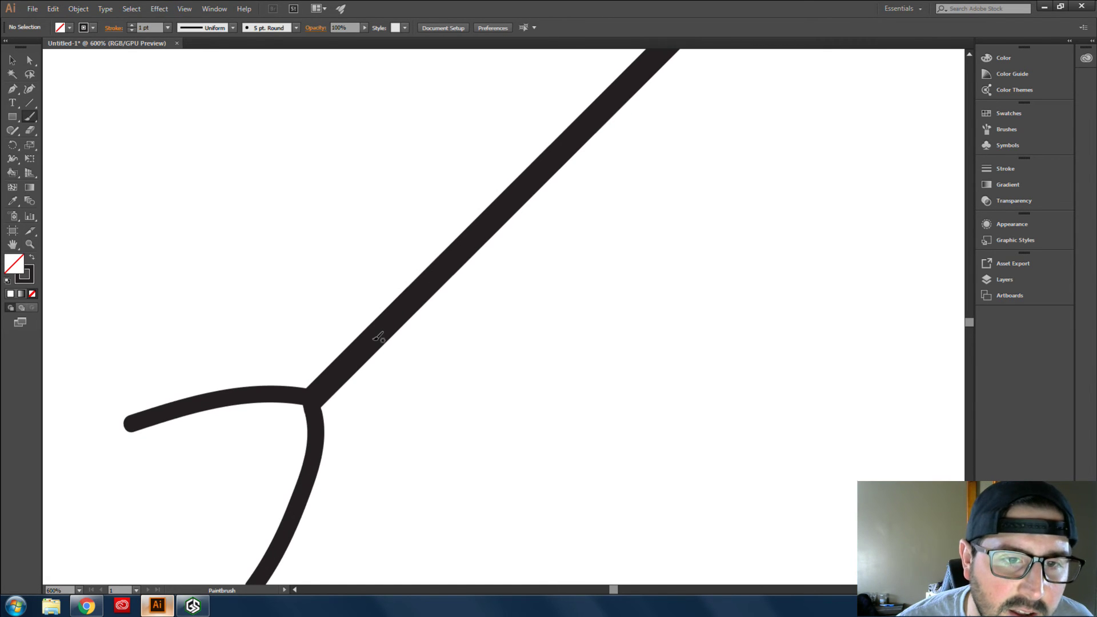
mouse_move(376, 335)
left_mouse_down()
mouse_move(338, 320)
mouse_move(224, 320)
left_mouse_up()
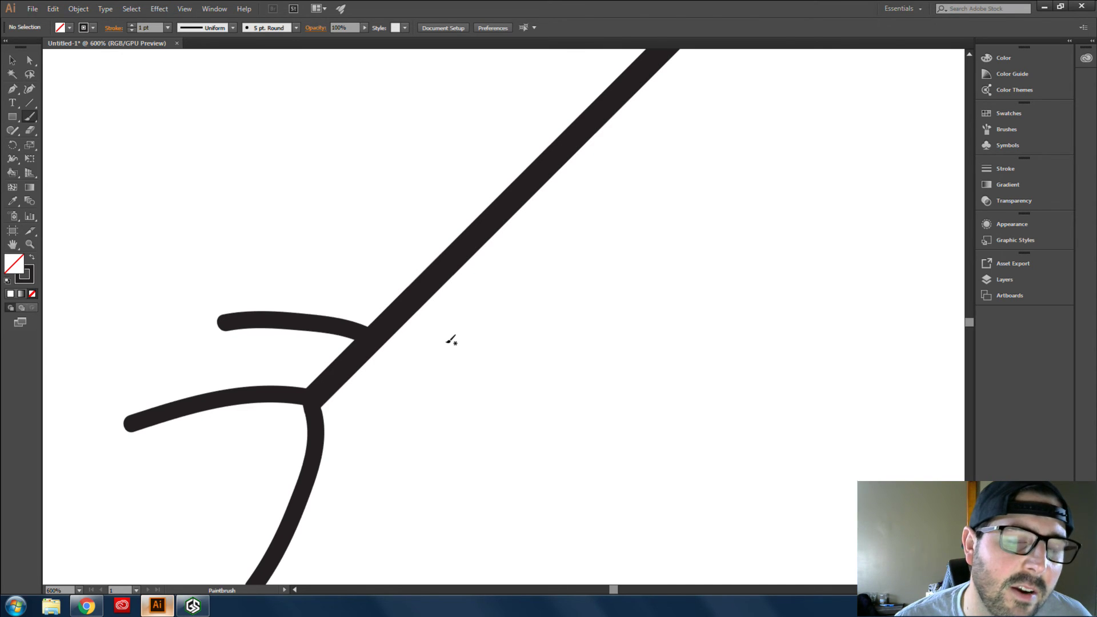
scroll(434, 341, "down", 1)
scroll(386, 355, "down", 1)
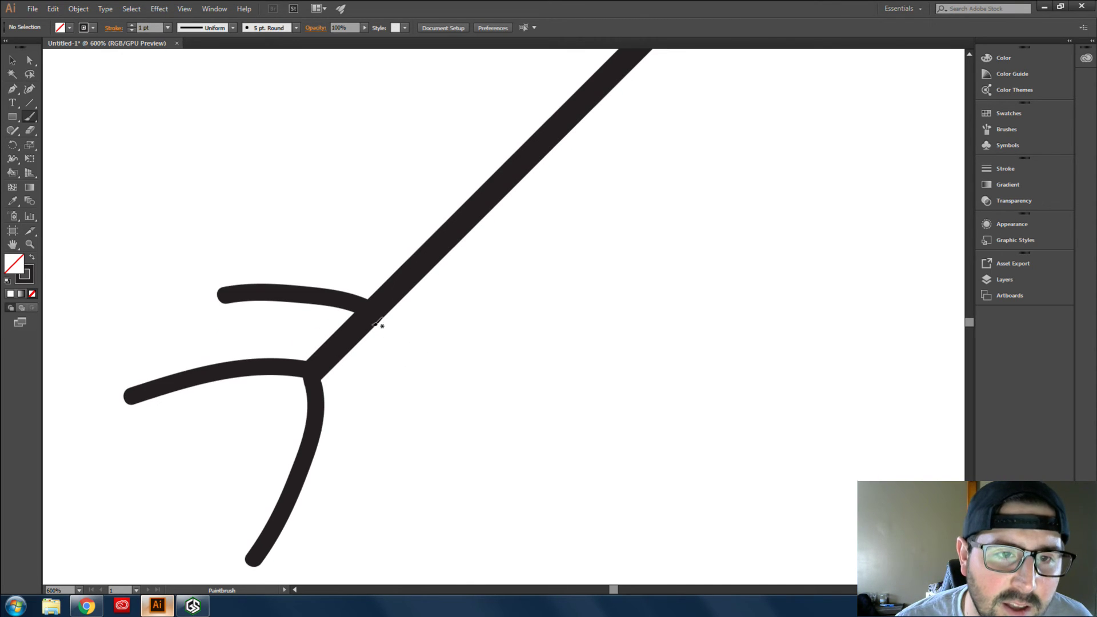
- Paint a curved stroke opposite the last one on the diagonal line, plus a shorter mirrored pair branching off just above
mouse_move(373, 315)
left_mouse_down()
mouse_move(394, 393)
mouse_move(388, 452)
left_mouse_up()
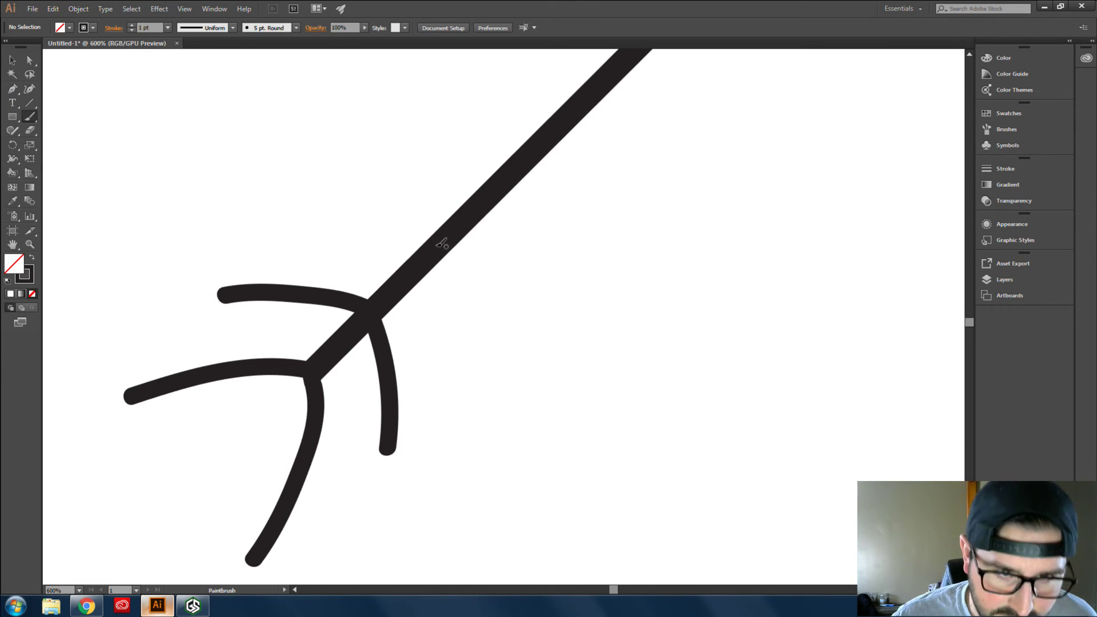
left_click_drag(410, 261, 326, 243)
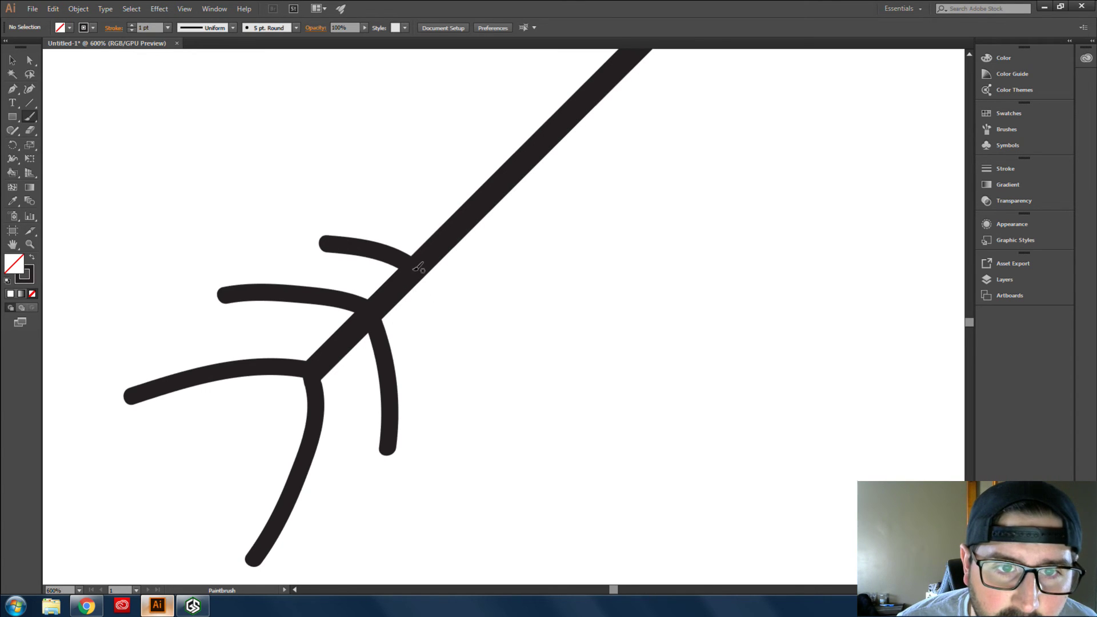
left_click_drag(424, 280, 443, 355)
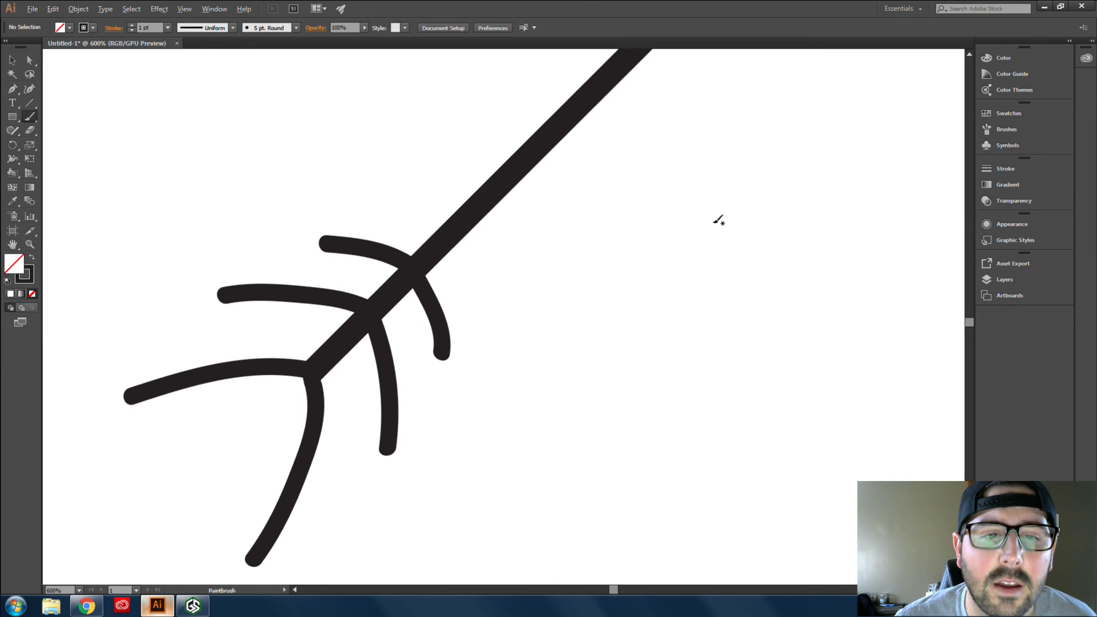
- Paint wavy and looped test strokes to the right of the diagonal line with the Paintbrush
scroll(719, 220, "down", 3)
scroll(551, 268, "up", 3)
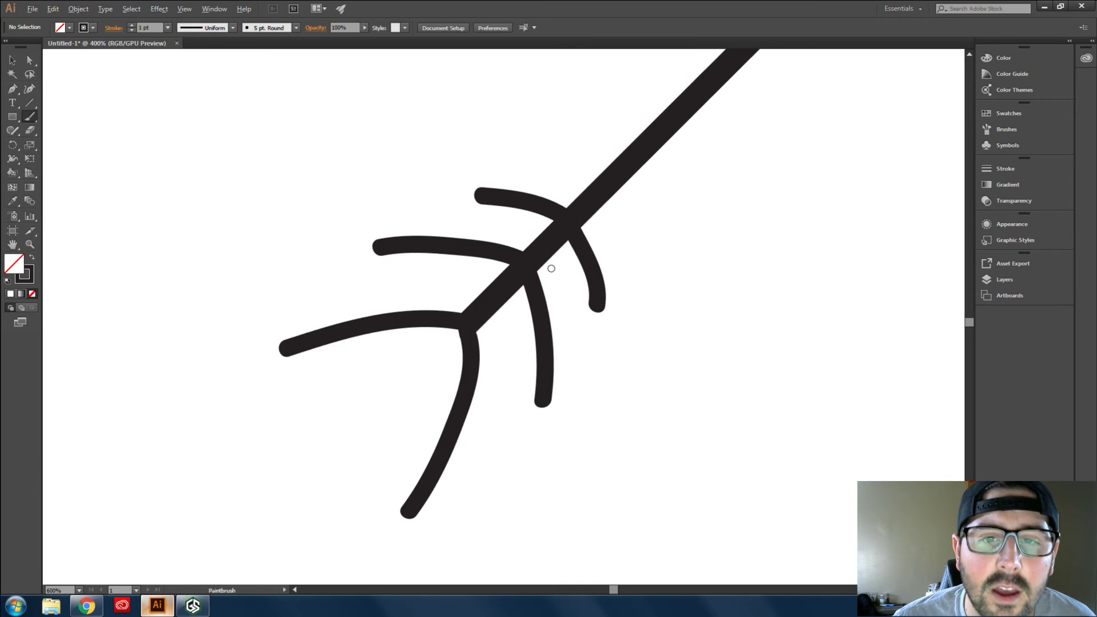
scroll(552, 268, "up", 3)
scroll(747, 154, "up", 1)
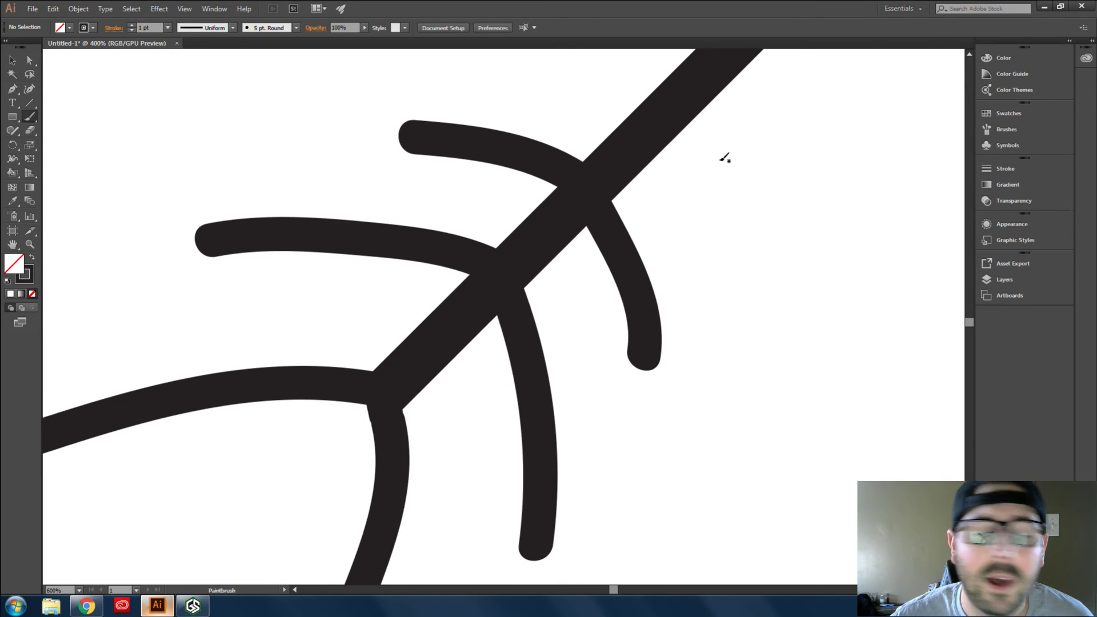
scroll(737, 171, "up", 2)
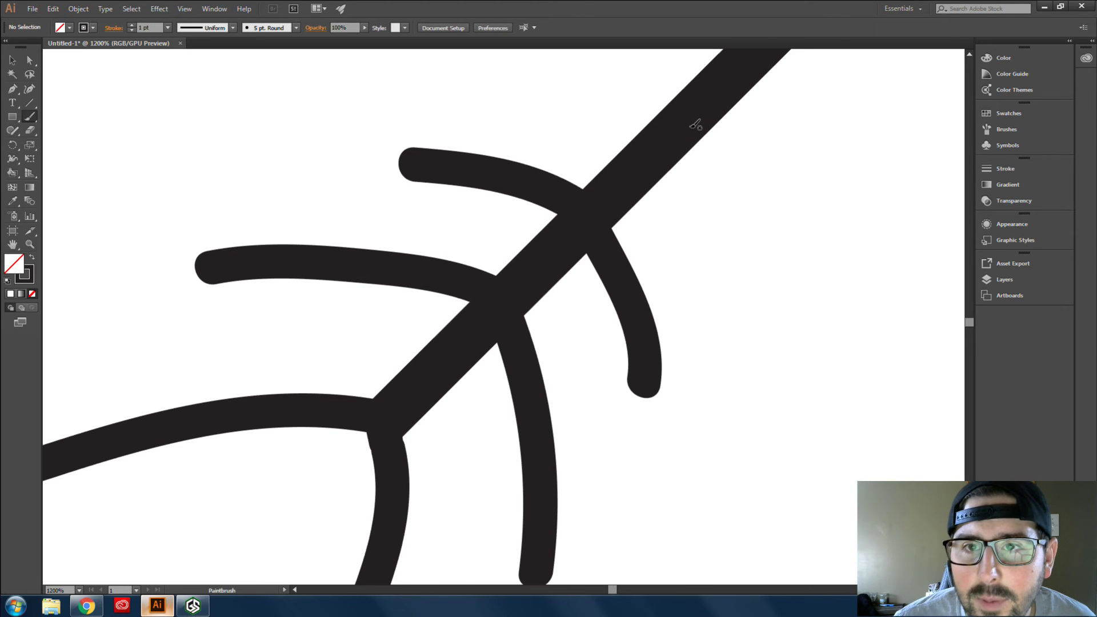
mouse_move(686, 121)
left_mouse_down()
mouse_move(774, 174)
mouse_move(759, 266)
mouse_move(778, 342)
left_mouse_up()
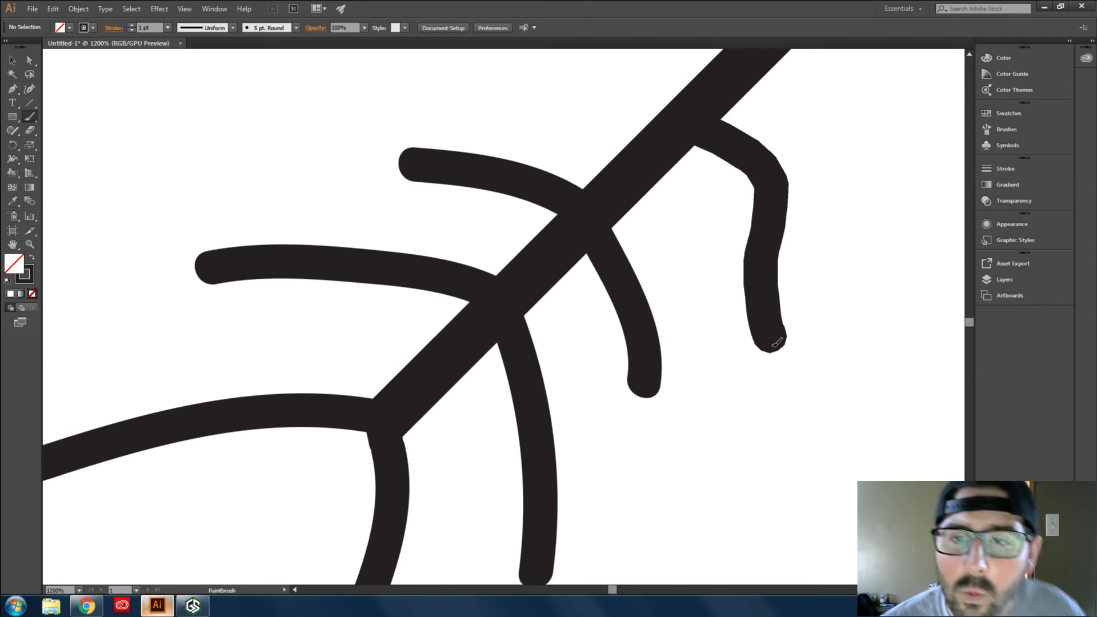
left_click_drag(777, 342, 777, 342)
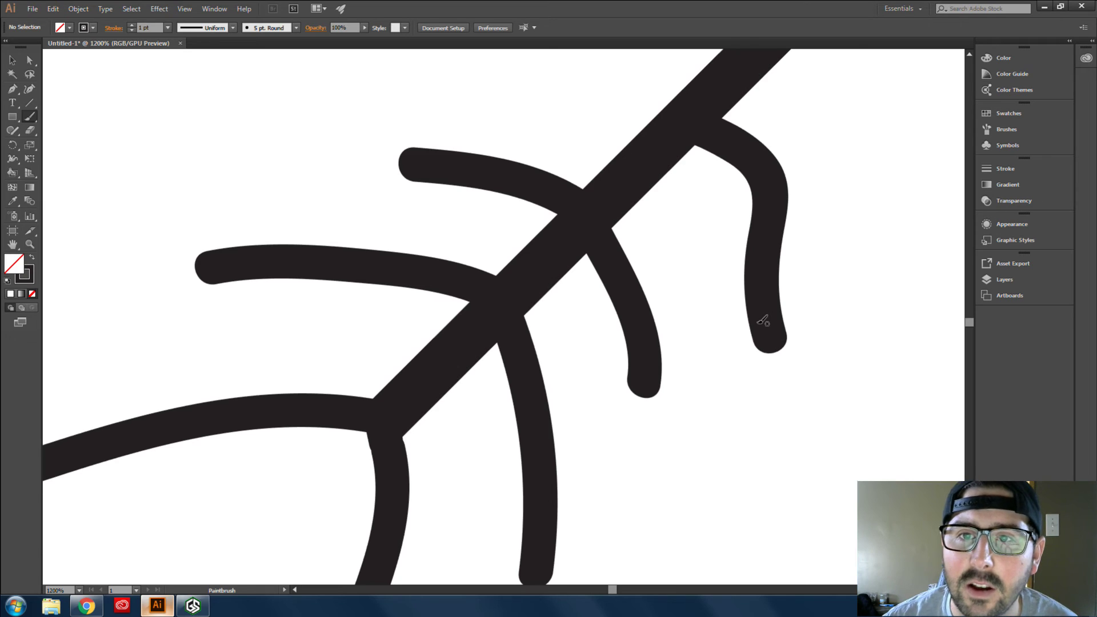
mouse_move(753, 86)
left_mouse_down()
mouse_move(842, 75)
mouse_move(871, 96)
mouse_move(891, 128)
mouse_move(870, 195)
mouse_move(889, 285)
left_mouse_up()
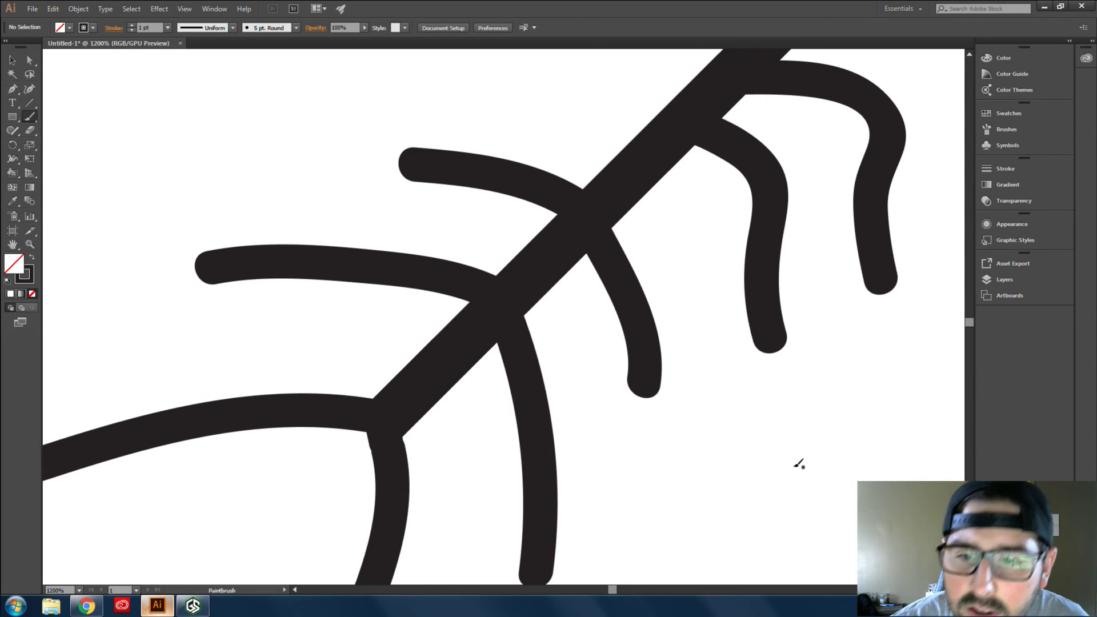
mouse_move(842, 487)
left_mouse_down()
mouse_move(727, 450)
mouse_move(732, 522)
mouse_move(783, 526)
mouse_move(837, 462)
mouse_move(868, 324)
left_mouse_up()
mouse_move(862, 390)
left_mouse_down()
mouse_move(832, 514)
mouse_move(866, 557)
left_mouse_up()
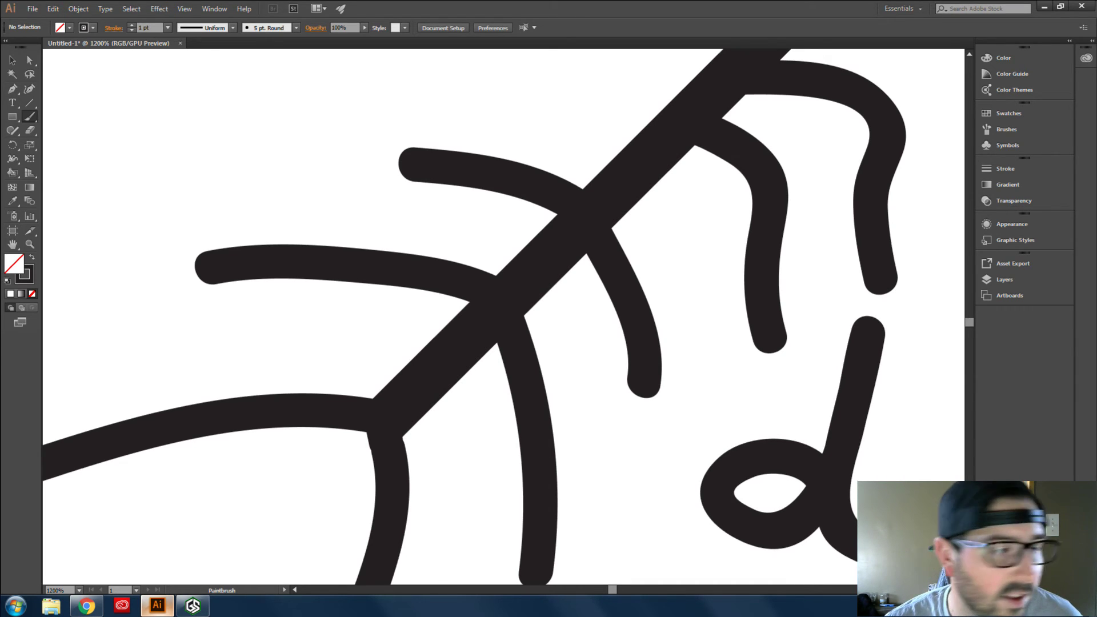
- Delete the wavy and looped test strokes, keeping the three feather pairs, and return to the Paintbrush
key("v")
left_click(874, 359)
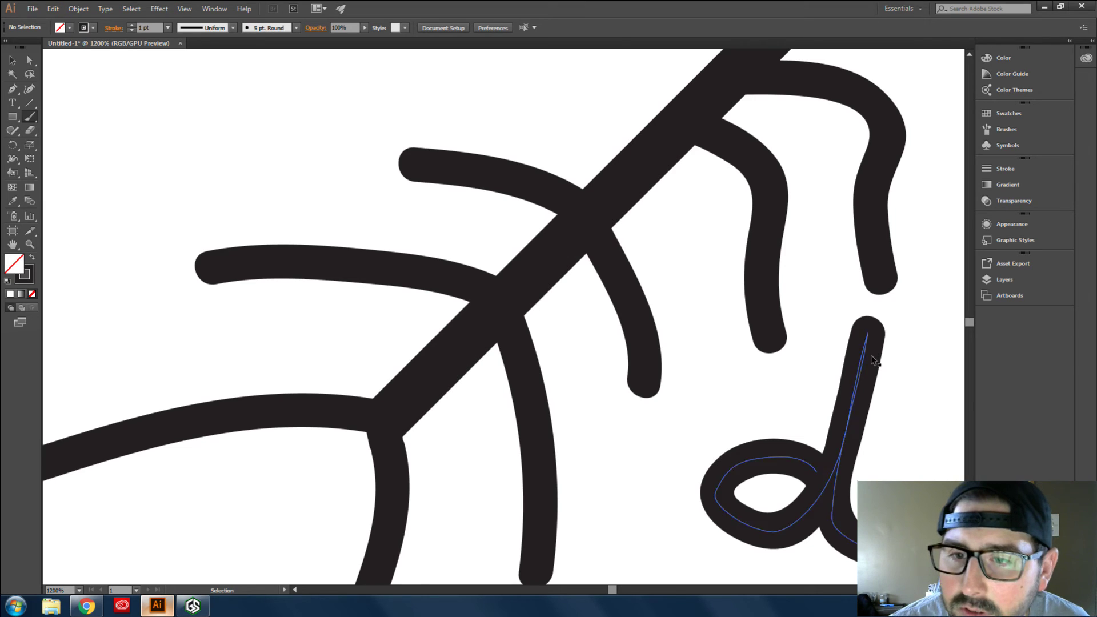
key("Delete")
key("b")
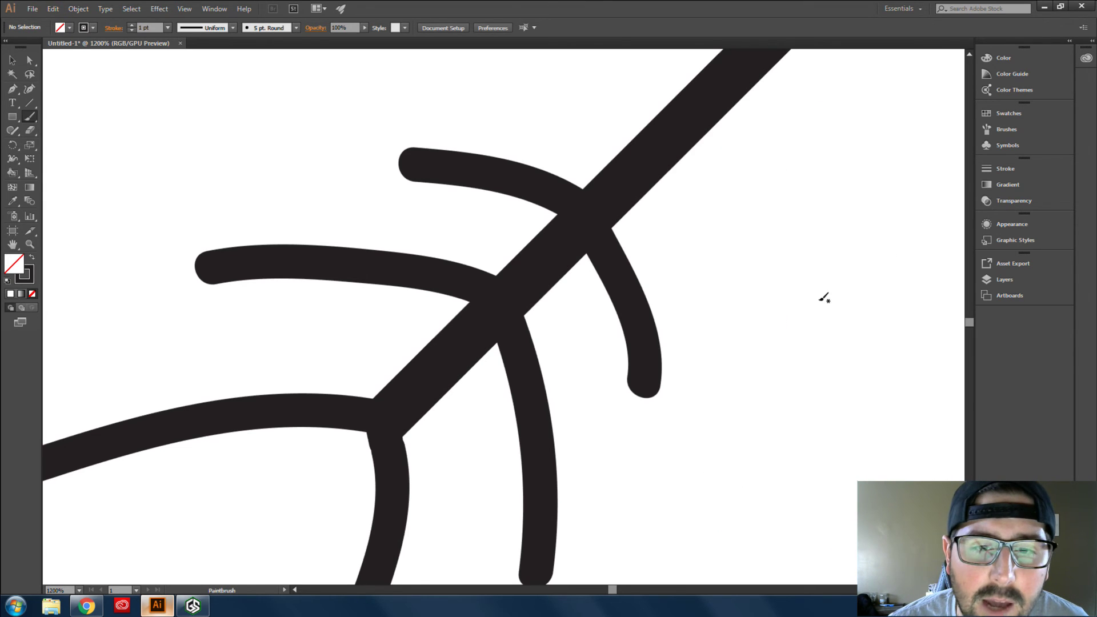
- Examine the whole diagonal line on the artboard and inspect its square upper end up close
scroll(823, 297, "right", 3)
scroll(742, 316, "down", 3)
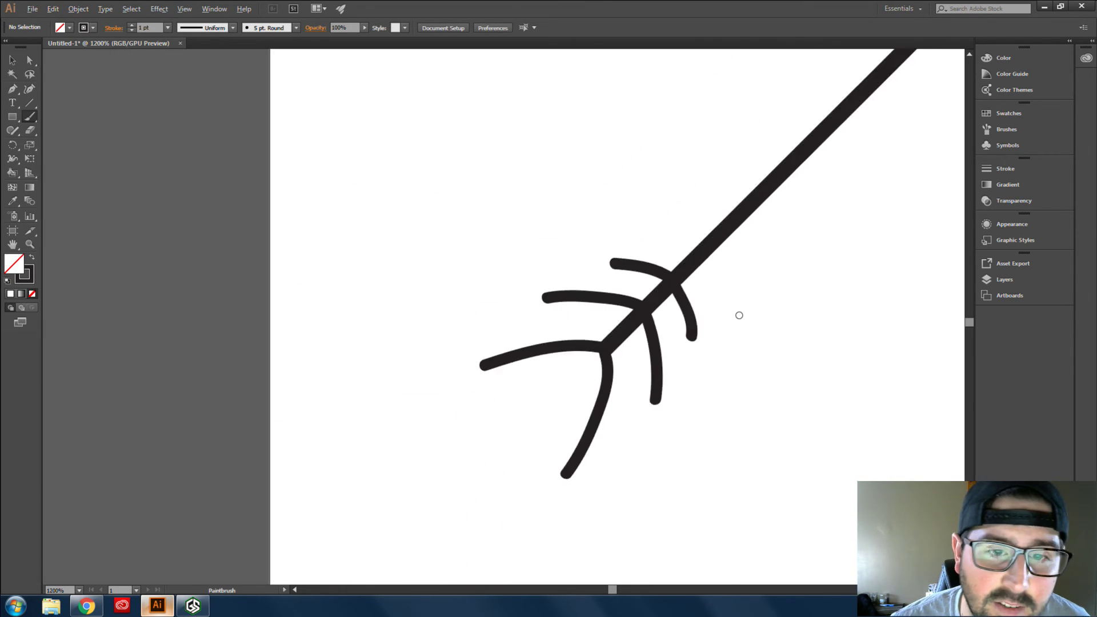
scroll(847, 309, "down", 6)
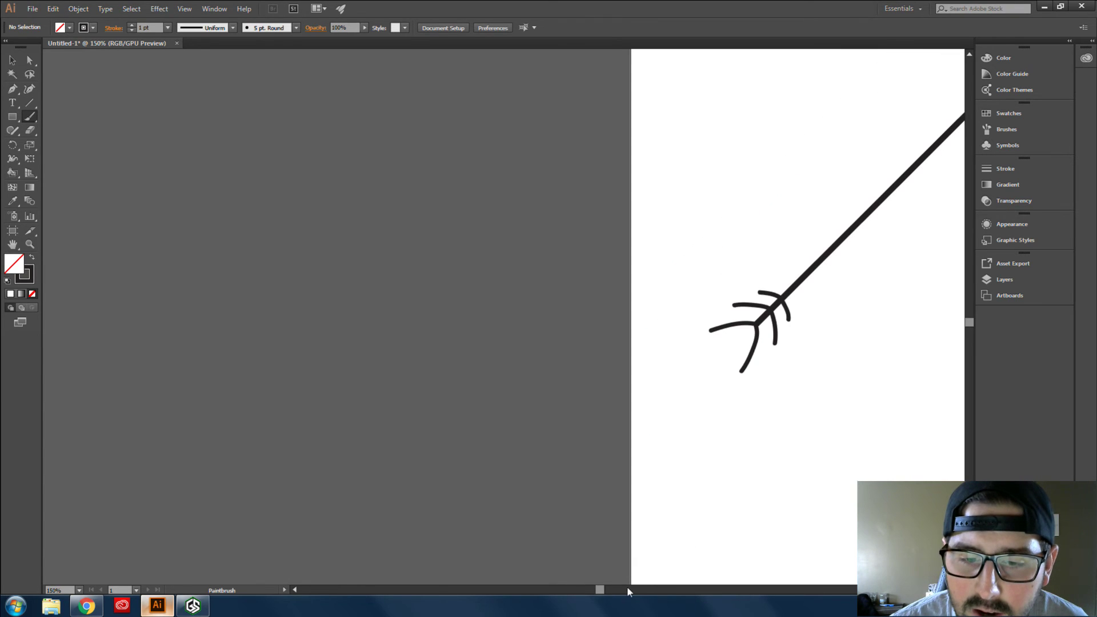
left_click(614, 589)
left_click(680, 587)
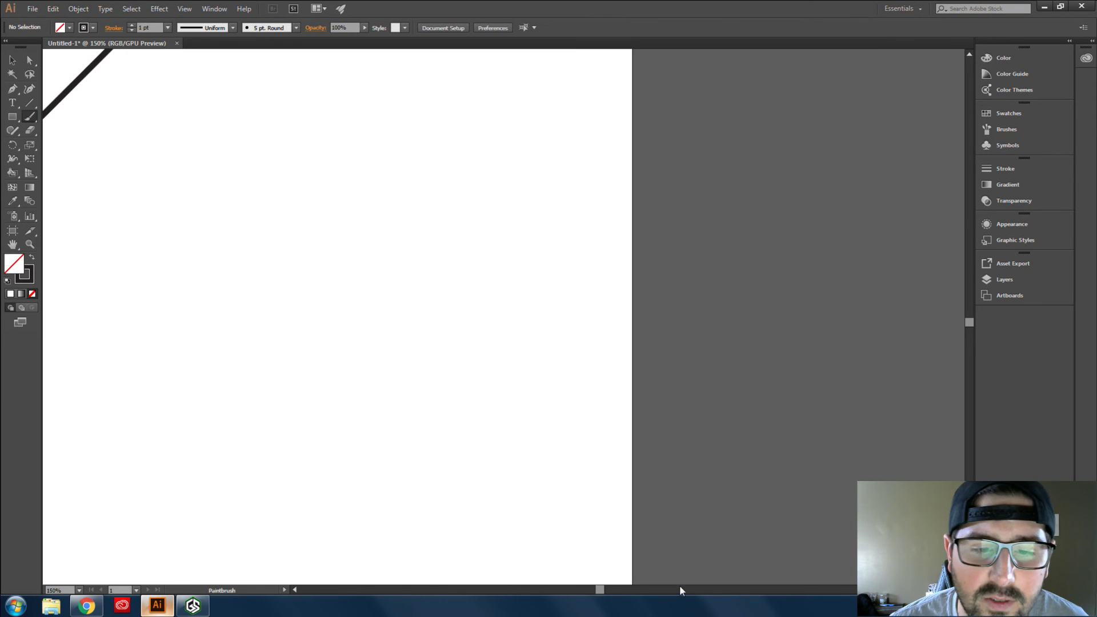
left_click(598, 589)
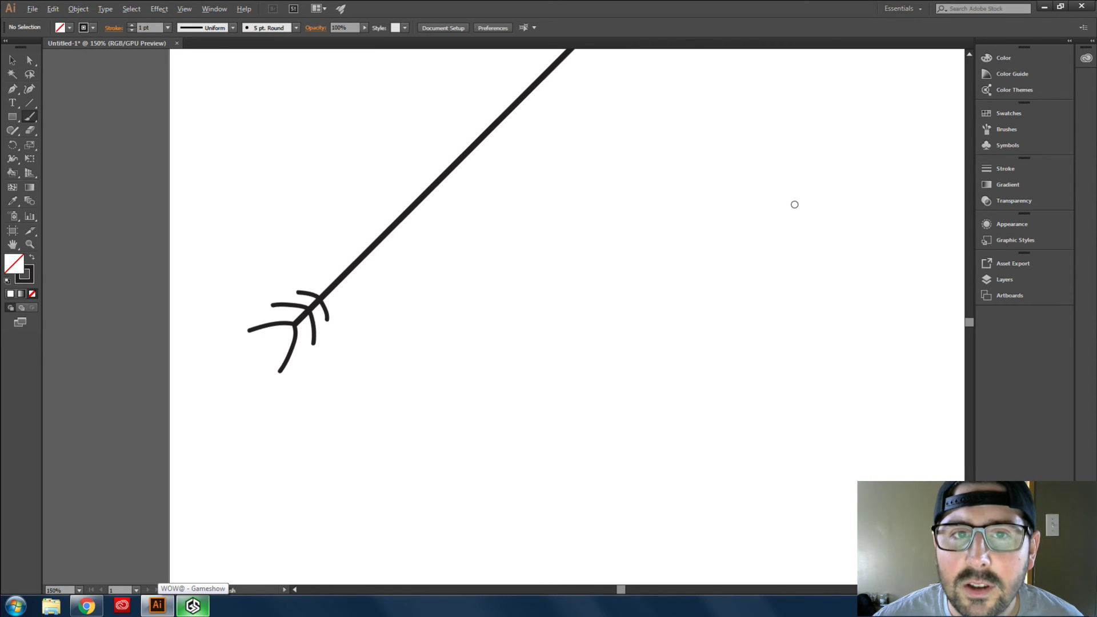
key("ctrl+minus")
scroll(875, 228, "up", 3)
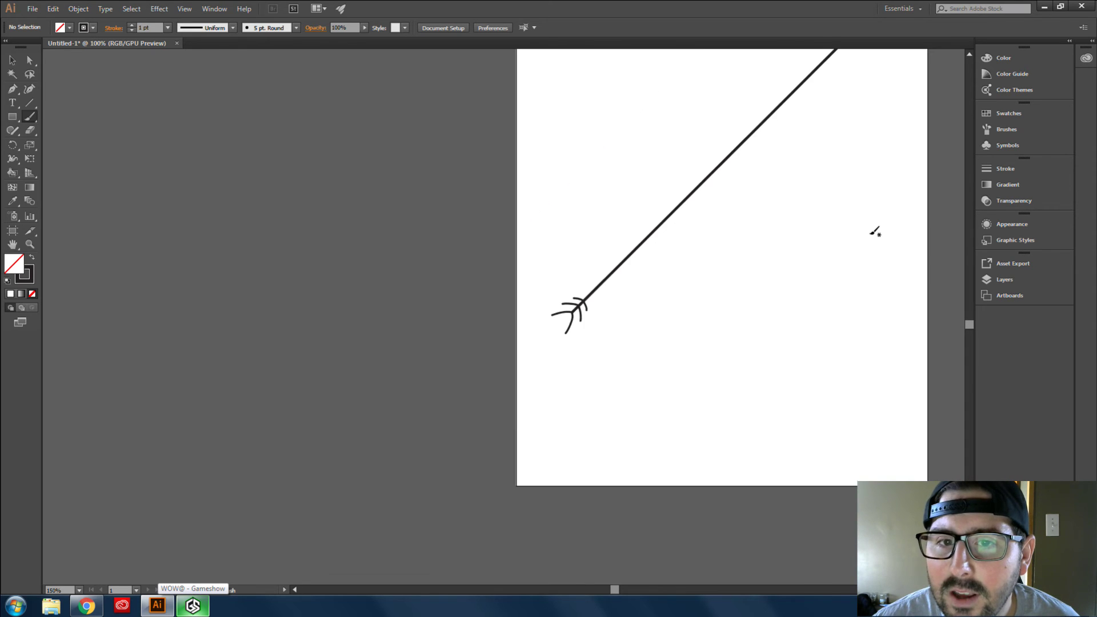
scroll(875, 230, "up", 4)
key("ctrl+minus")
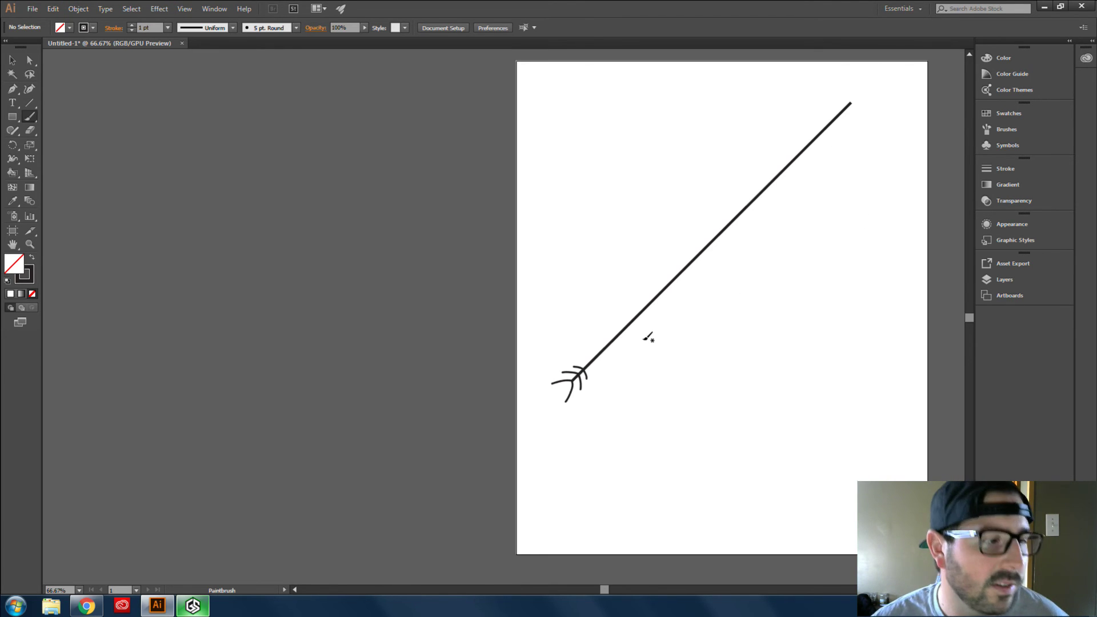
scroll(786, 280, "up", 2)
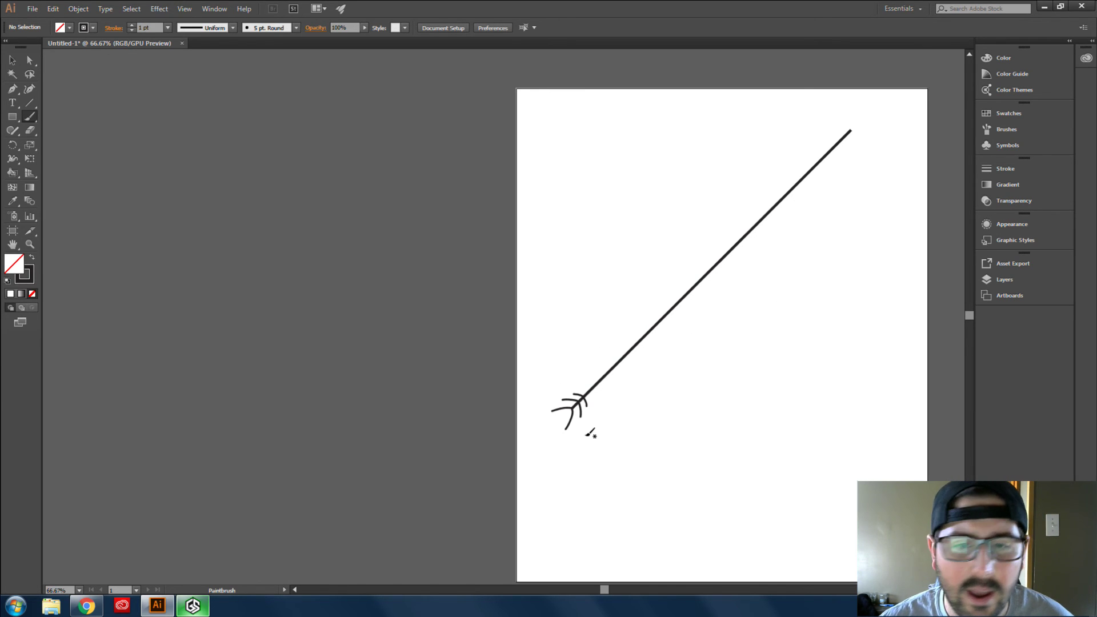
scroll(832, 355, "up", 3)
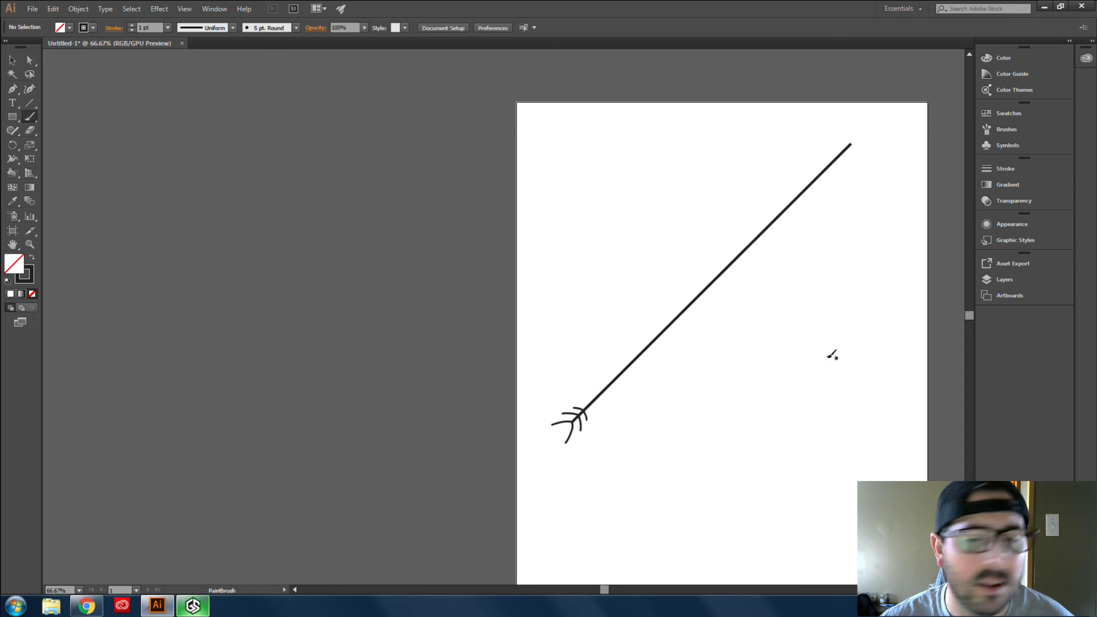
left_click_drag(606, 592, 640, 594)
scroll(527, 180, "up", 3)
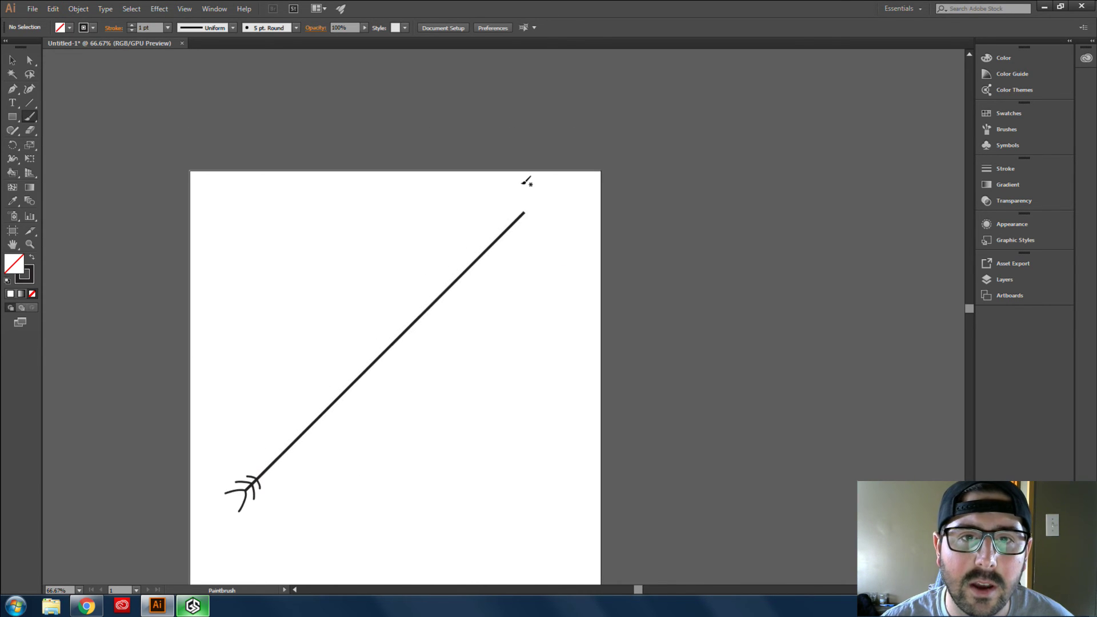
scroll(532, 240, "up", 3)
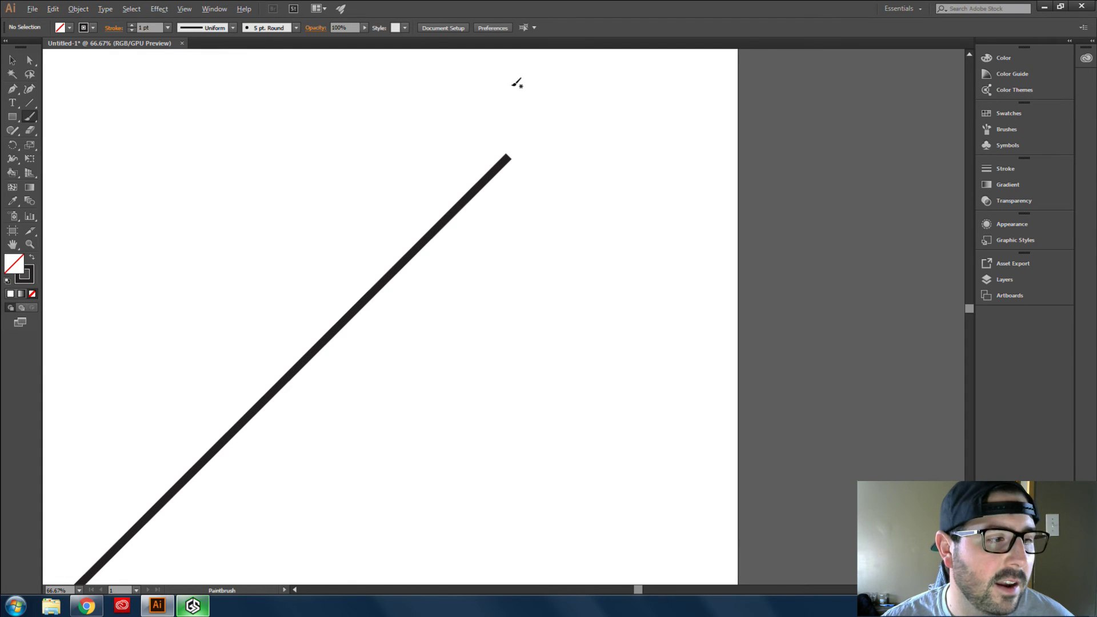
scroll(496, 198, "up", 3)
scroll(489, 201, "up", 1)
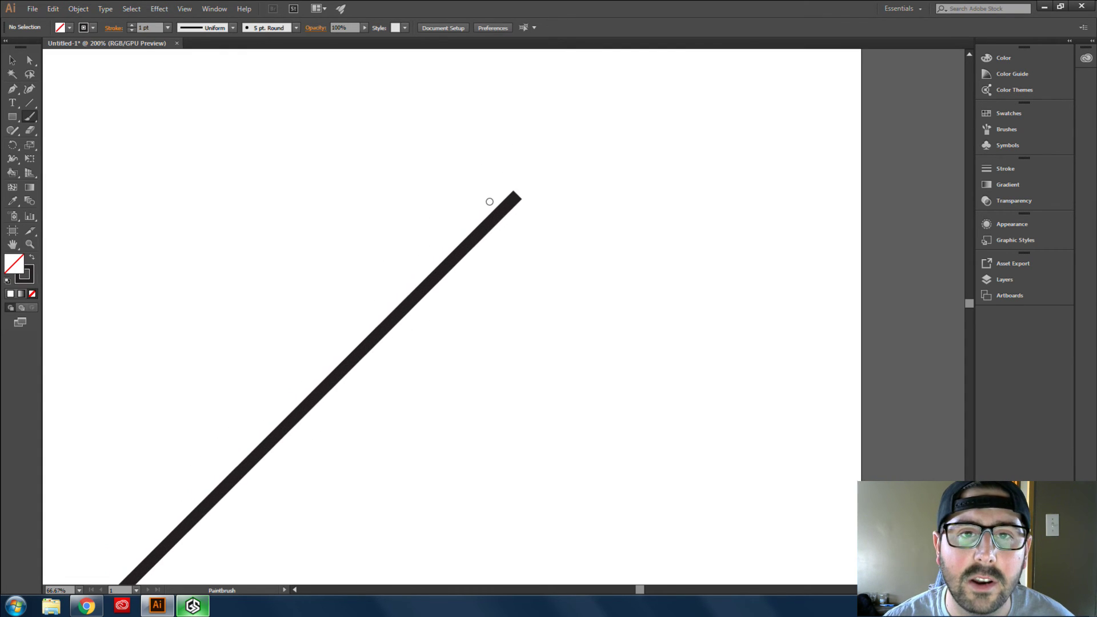
scroll(495, 126, "up", 1)
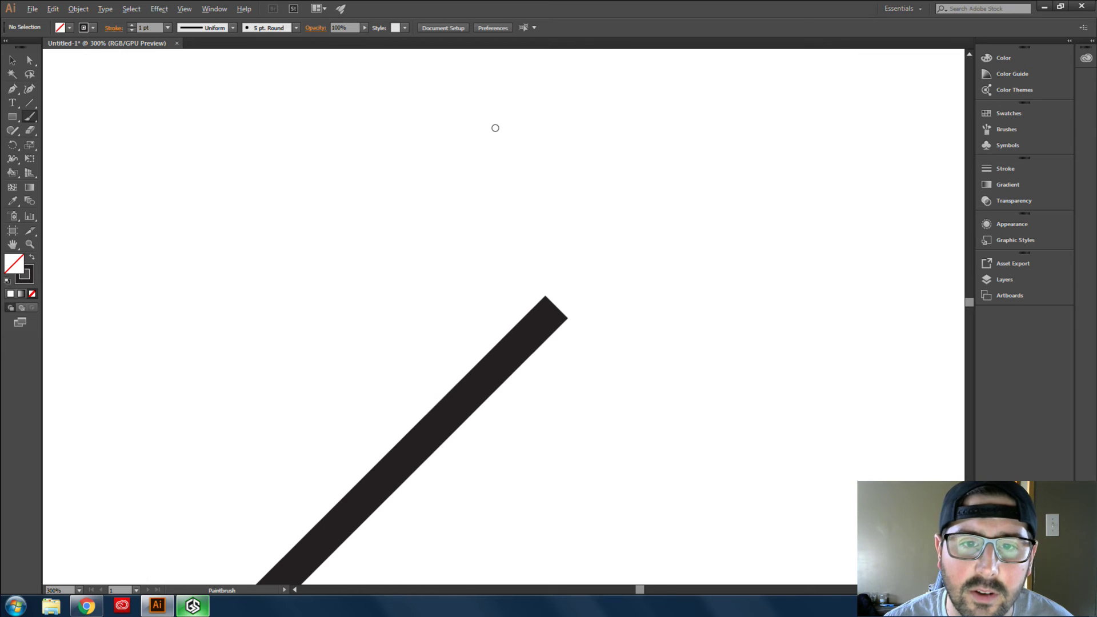
scroll(553, 299, "up", 3)
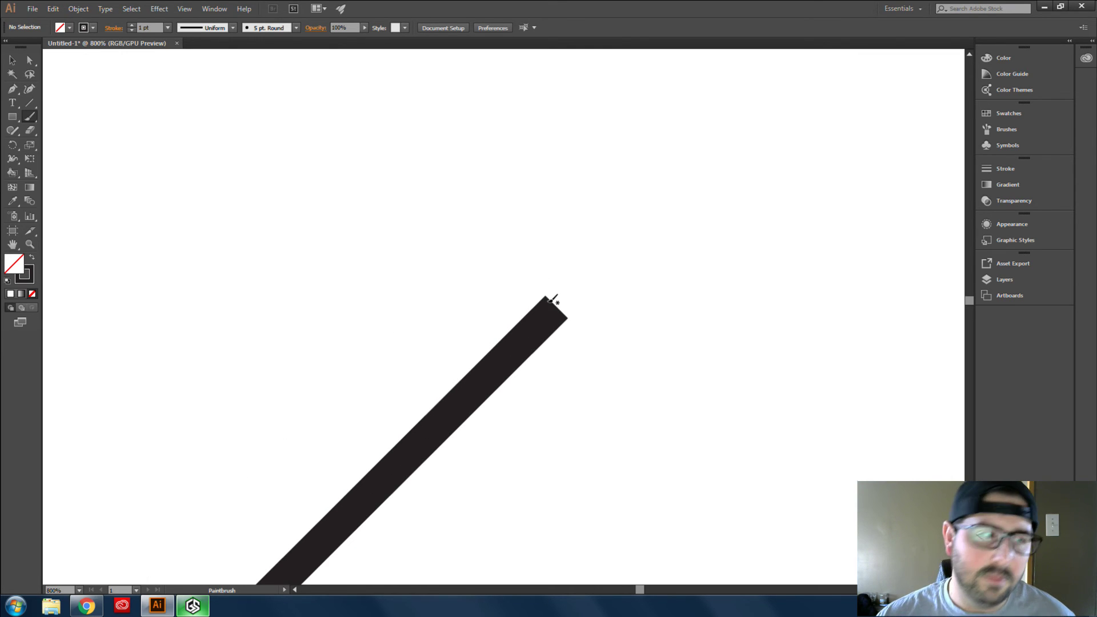
- Try marking the arrowhead's width with two brush dots on either side of the line's upper end, and undo them
left_click(487, 231)
left_click(655, 380)
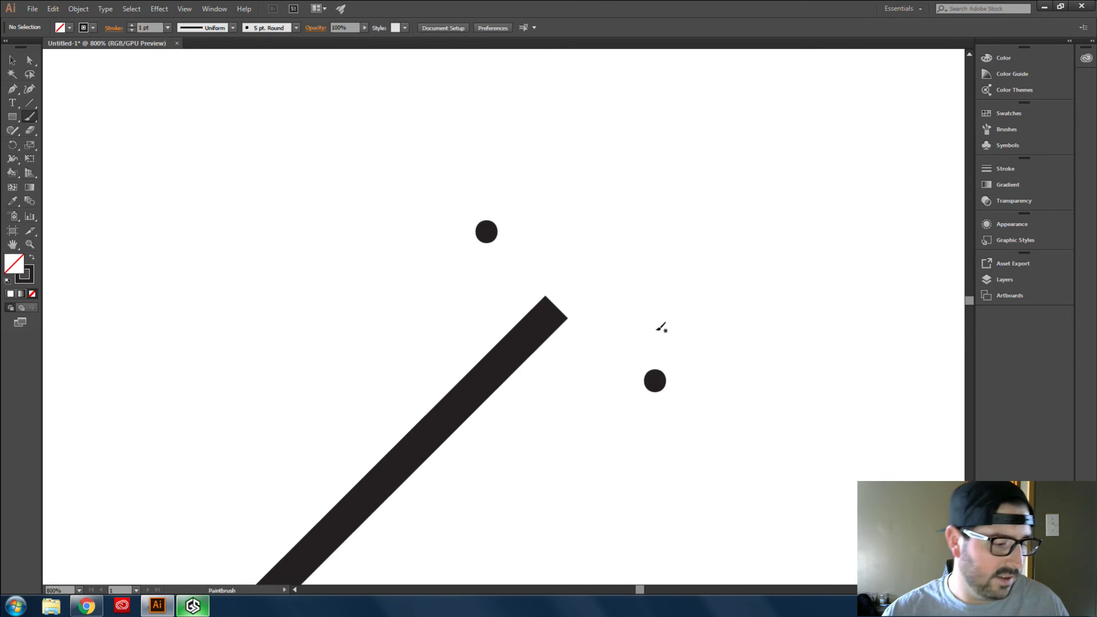
key("ctrl+z")
left_click(631, 372)
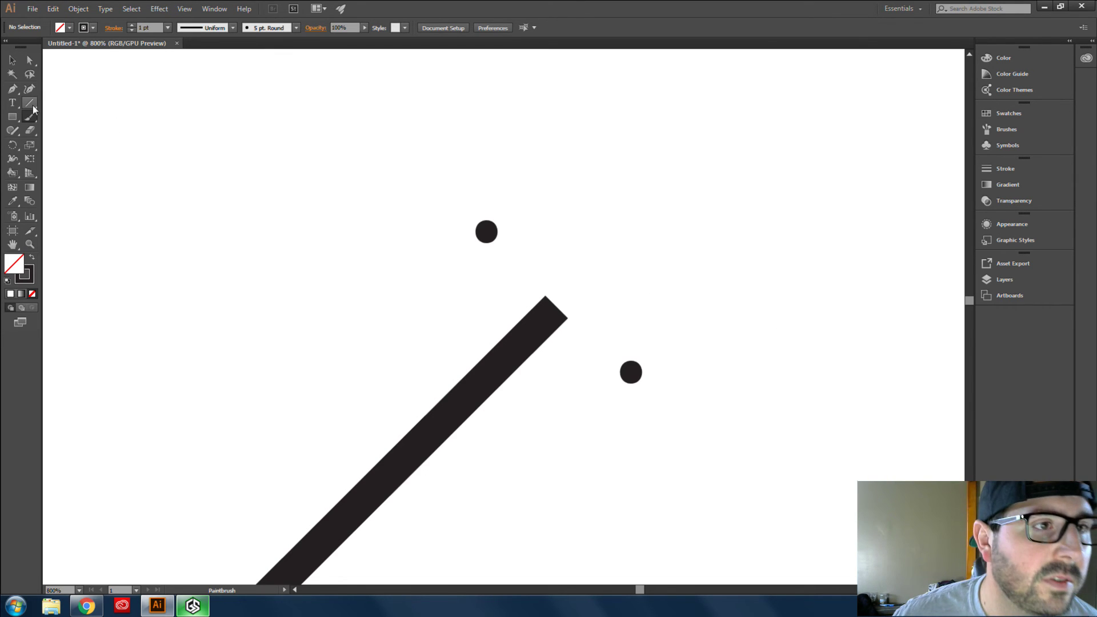
key("ctrl+z")
key("ctrl+z")
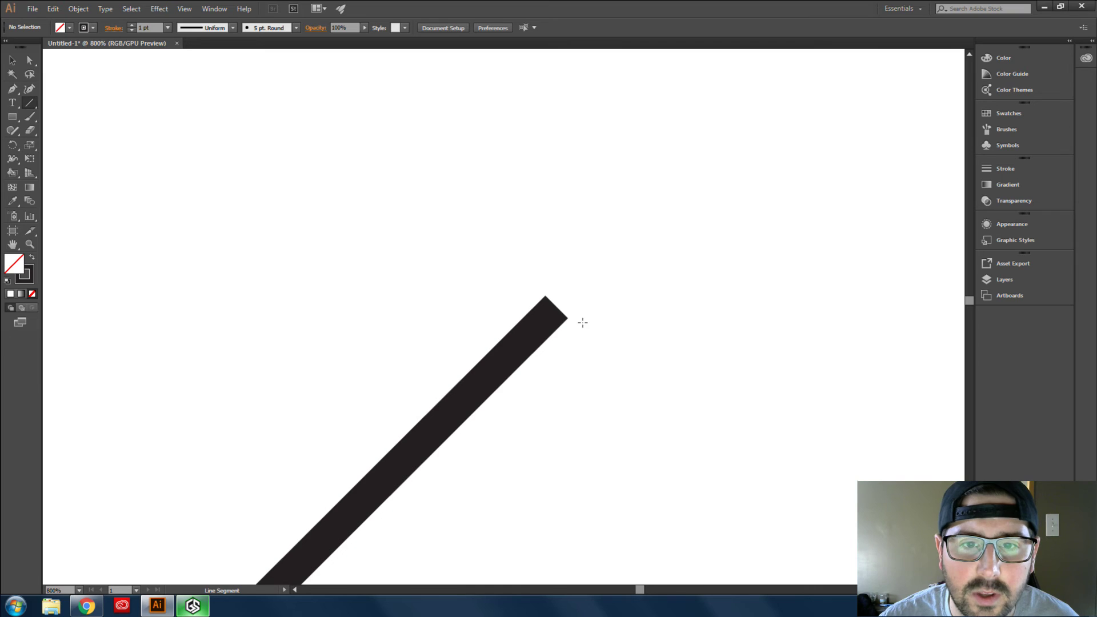
- Draw a line segment about 0.68 in long at about 134° across the shaft's upper end, and extend its upper-left end slightly
left_click_drag(650, 389, 493, 228)
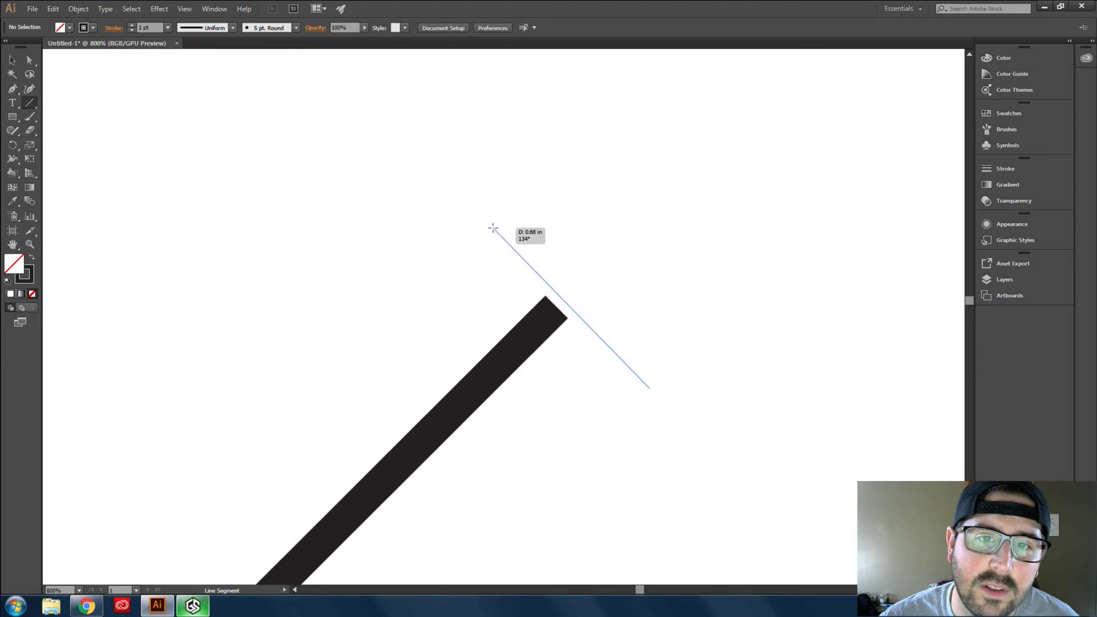
left_click_drag(493, 228, 493, 228)
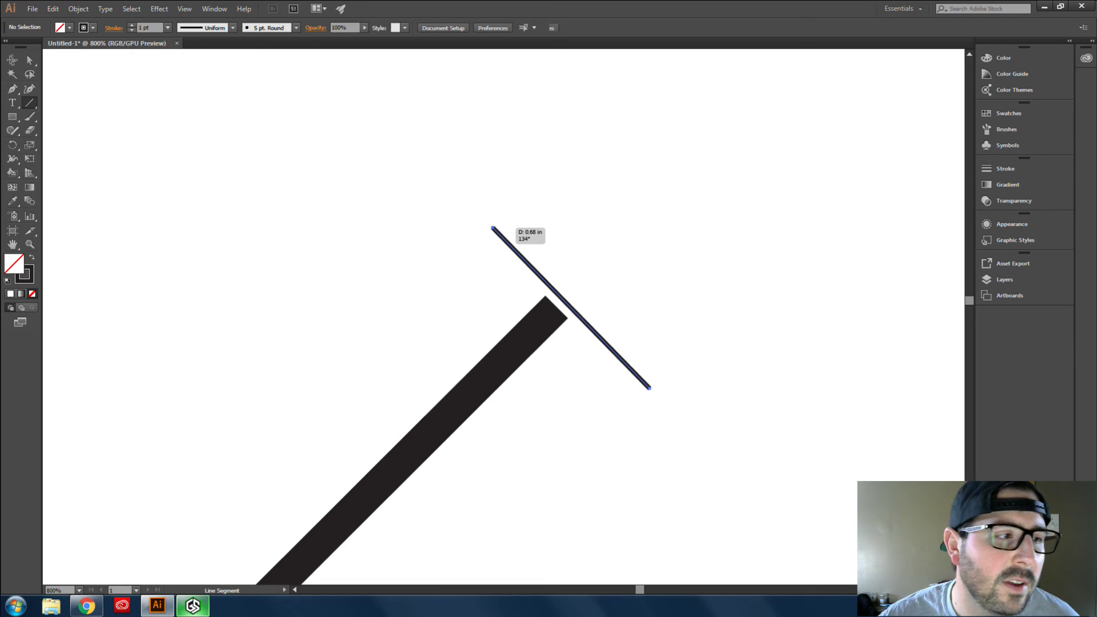
left_click(13, 60)
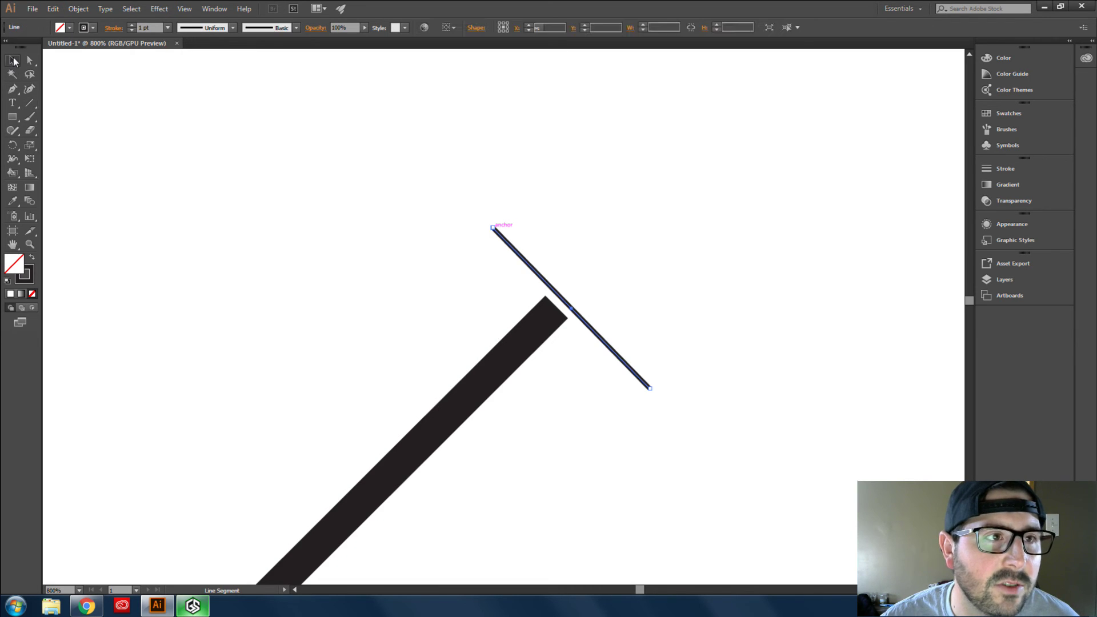
left_click_drag(493, 228, 485, 217)
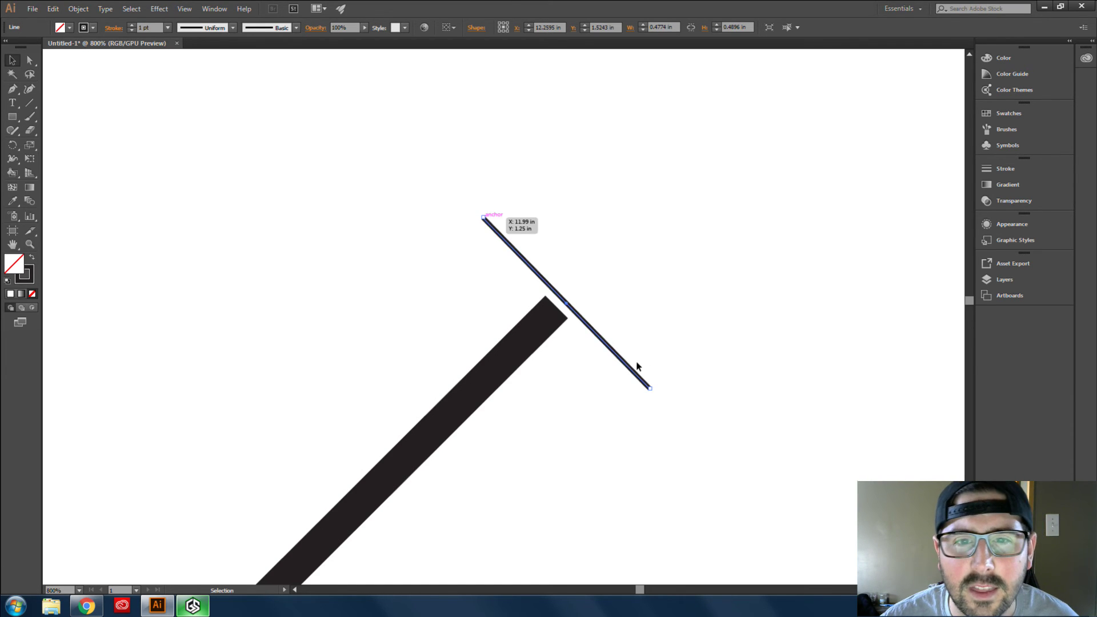
- Set the crossbar line's stroke weight to 7 pt
left_click(130, 25)
left_click(130, 25)
left_click(130, 25)
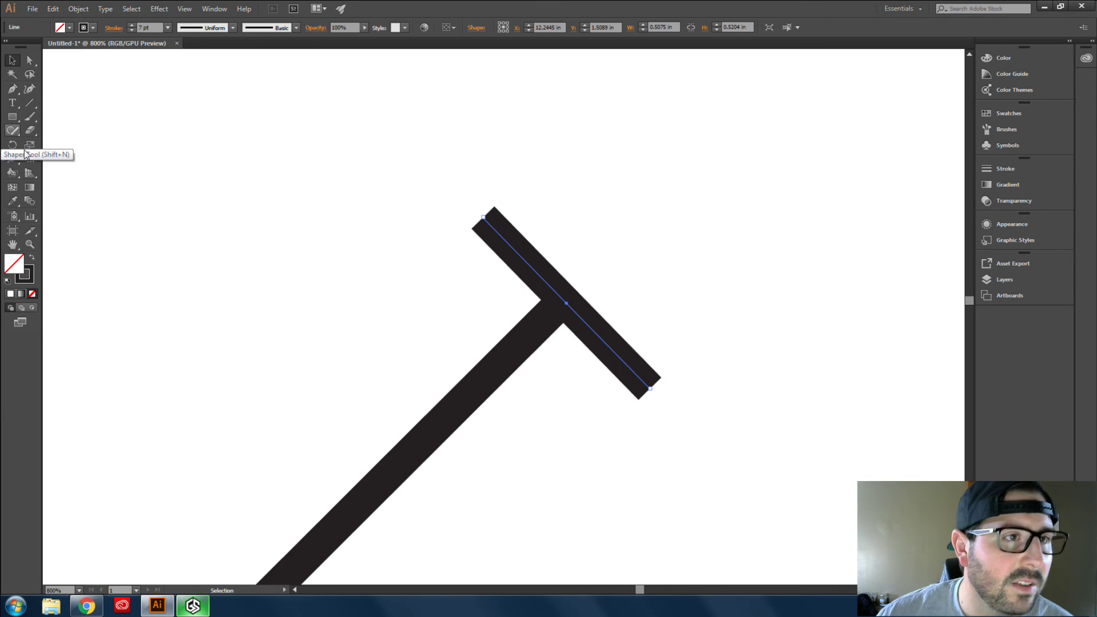
- Try painting the arrowhead's two slanted sides from the crossbar's ends to a tip with the Paintbrush, and undo the strokes
left_click(30, 118)
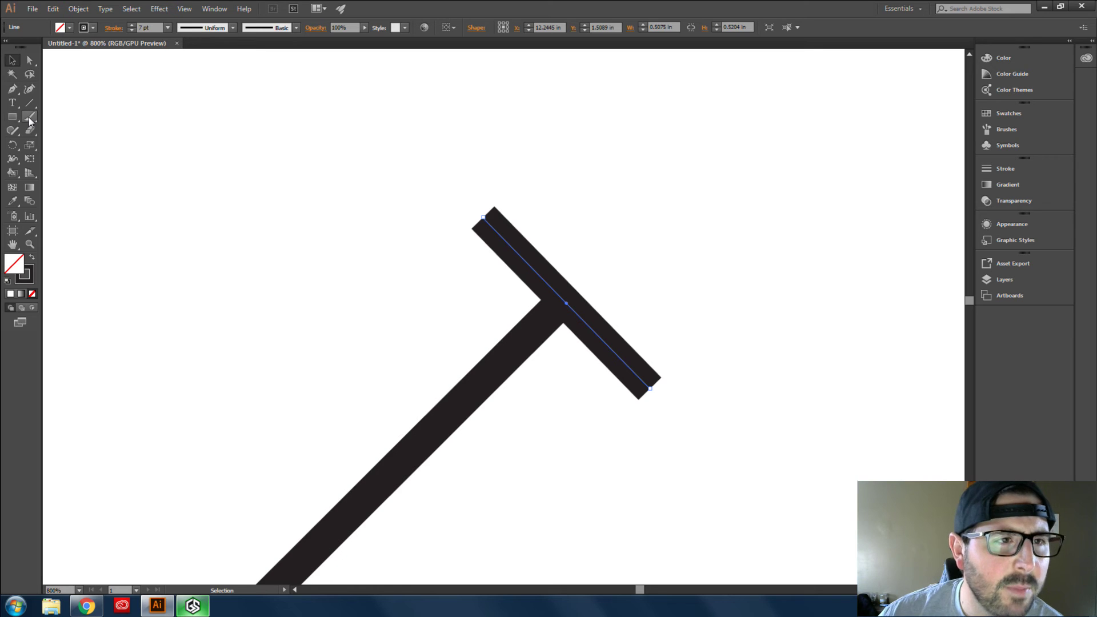
key("ctrl")
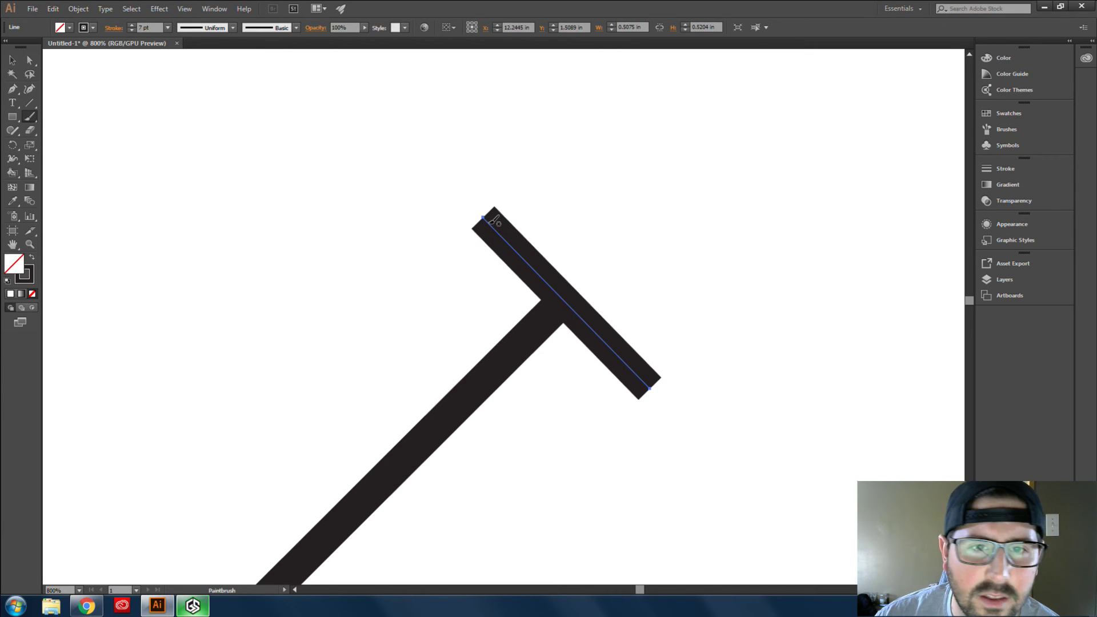
left_click_drag(492, 222, 733, 182)
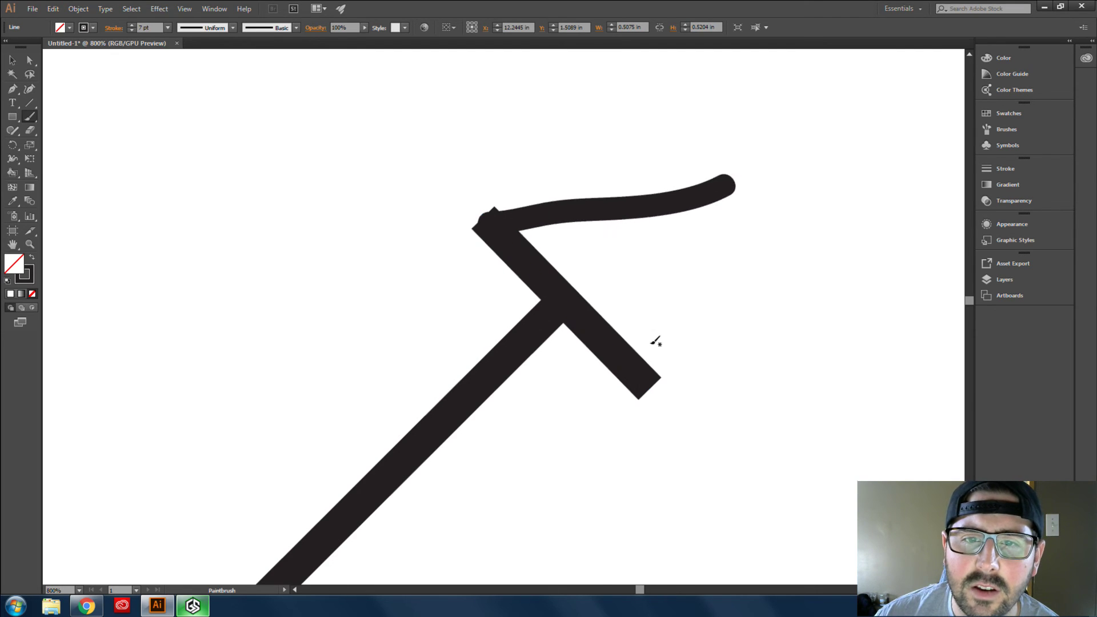
left_click_drag(661, 342, 726, 186)
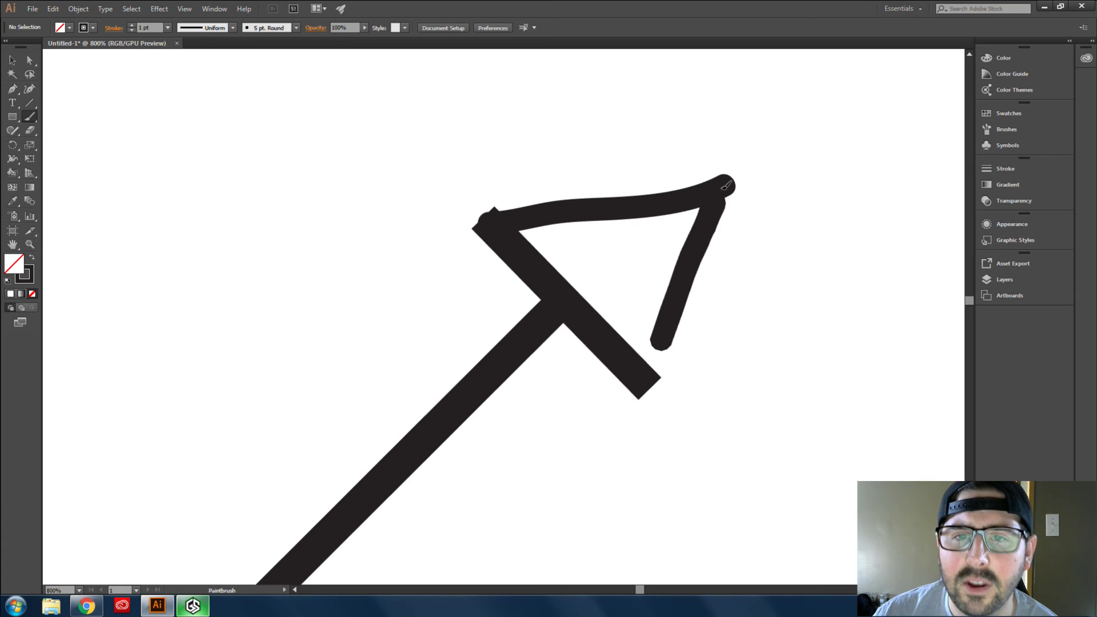
key("ctrl+z")
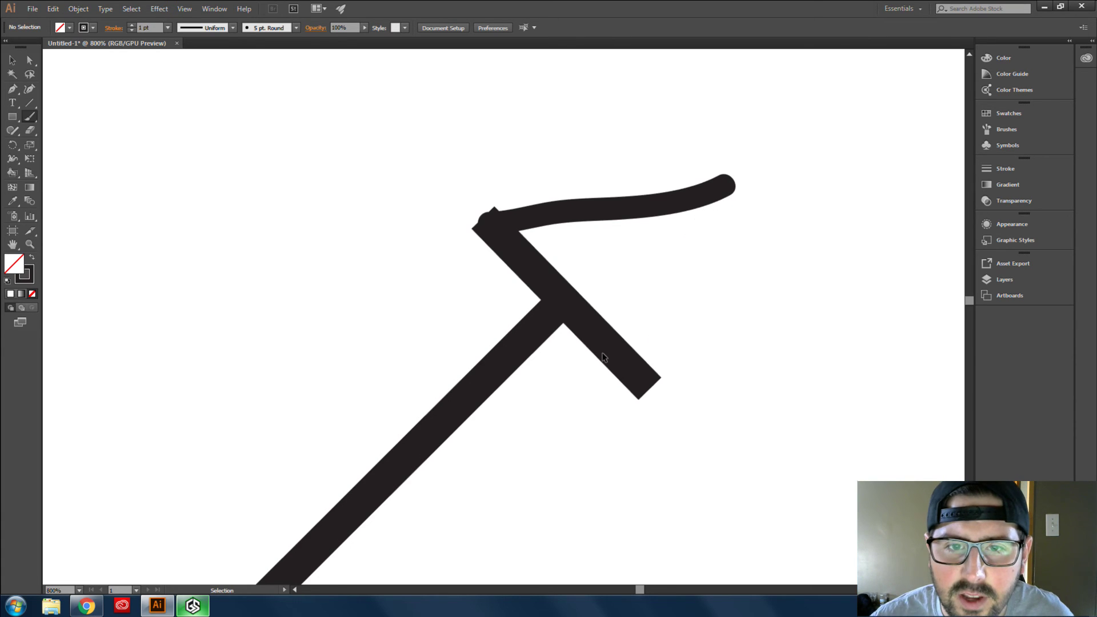
key("ctrl+z")
key("ctrl+z")
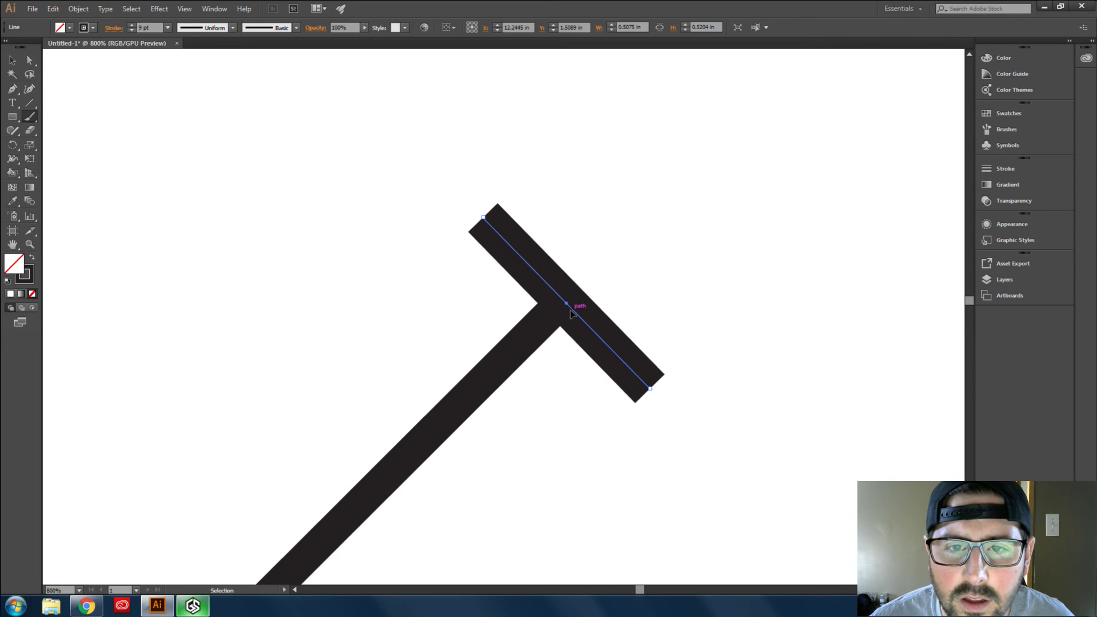
- Try a 5 pt stroke weight on the crossbar line, and delete the line from the shaft's upper end
key("bracketleft")
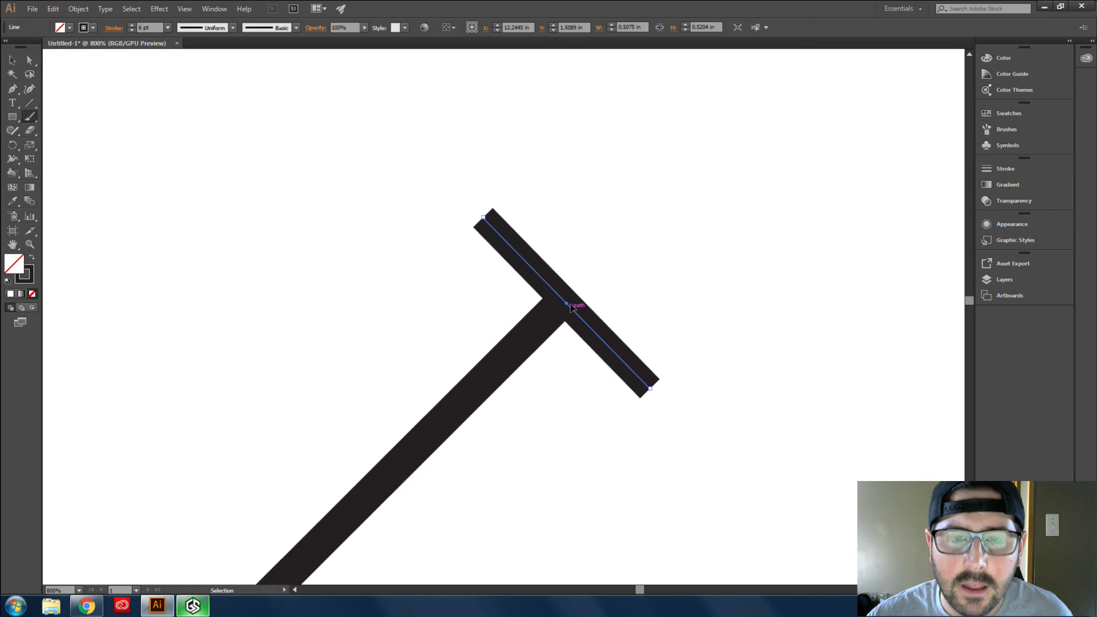
key("bracketleft")
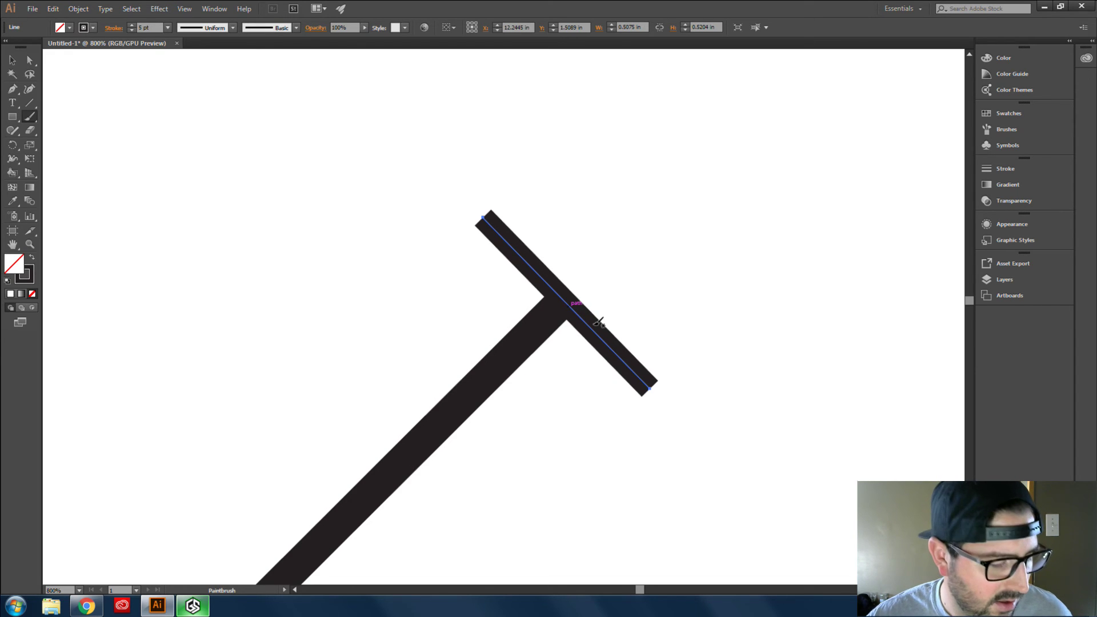
key("v")
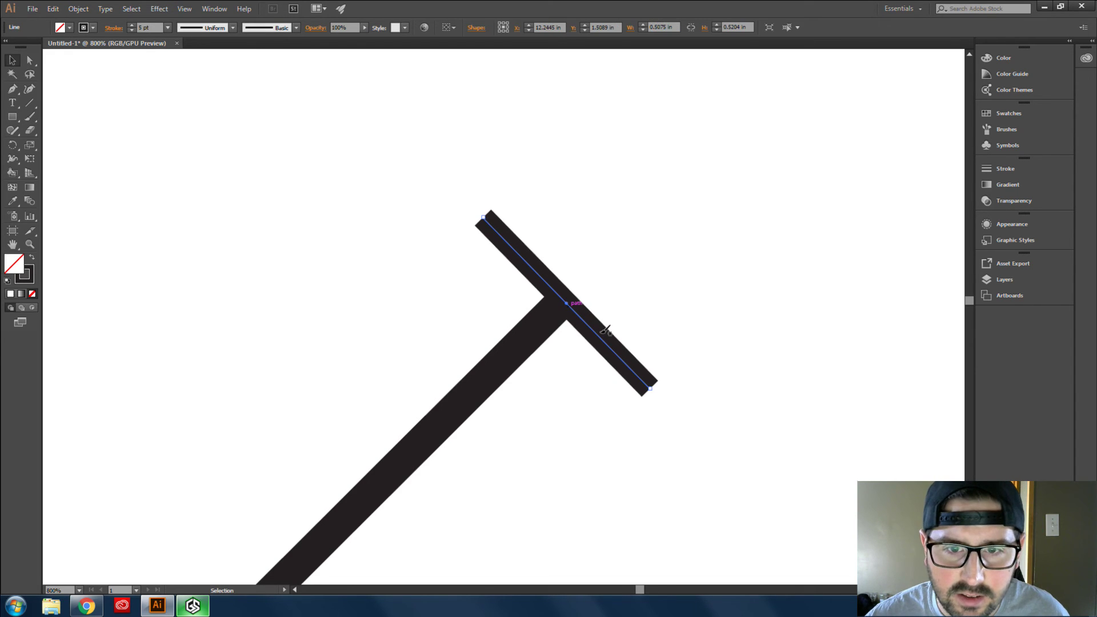
key("ctrl+shift+a")
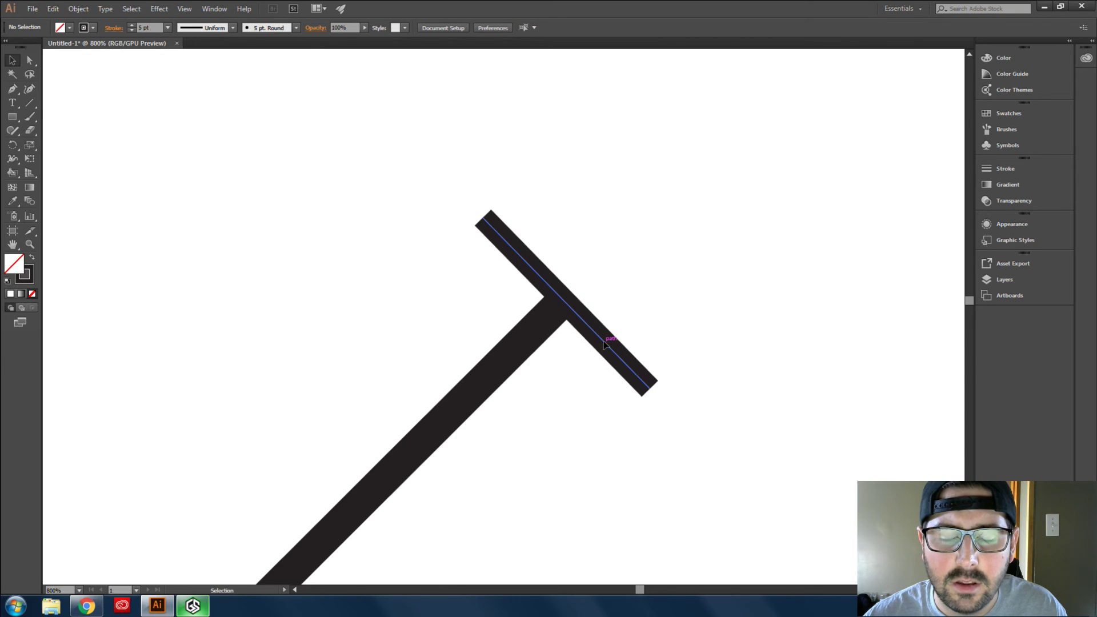
left_click(605, 343)
key("Delete")
- Paint a triangular arrowhead outline at the shaft's upper end, with Paintbrush strokes for the base halves and the two sides
left_click(30, 116)
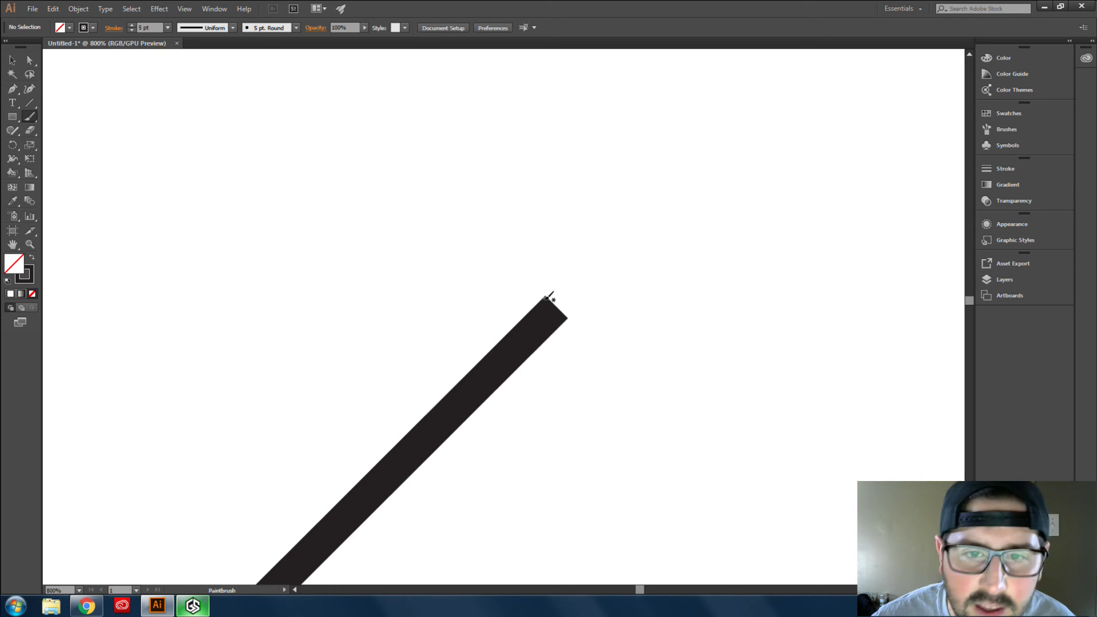
left_click_drag(553, 307, 482, 249)
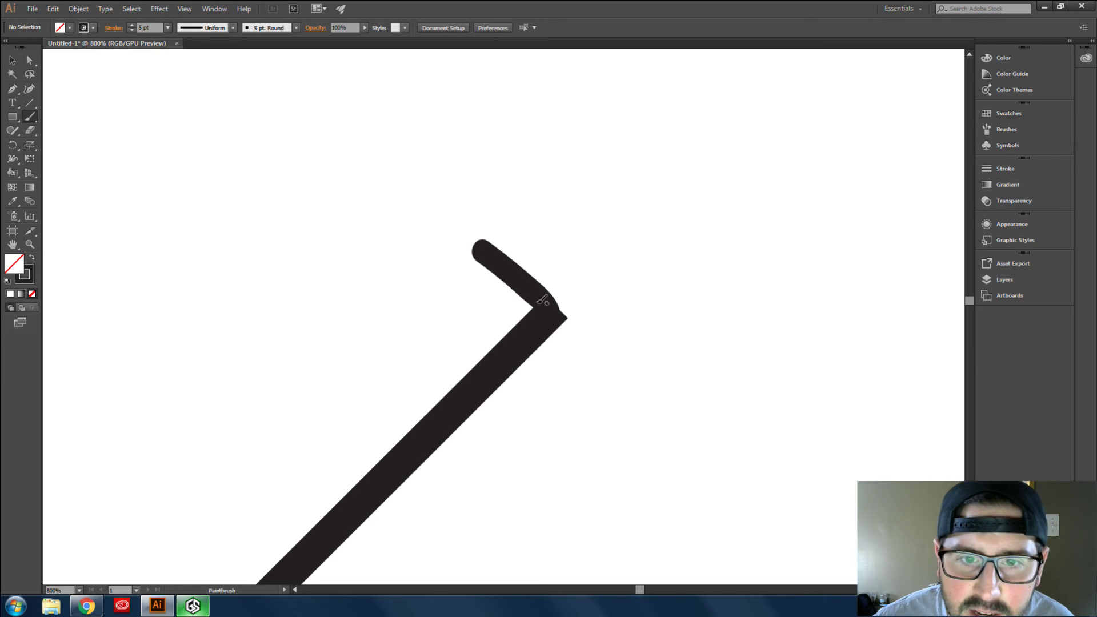
left_click_drag(567, 324, 657, 382)
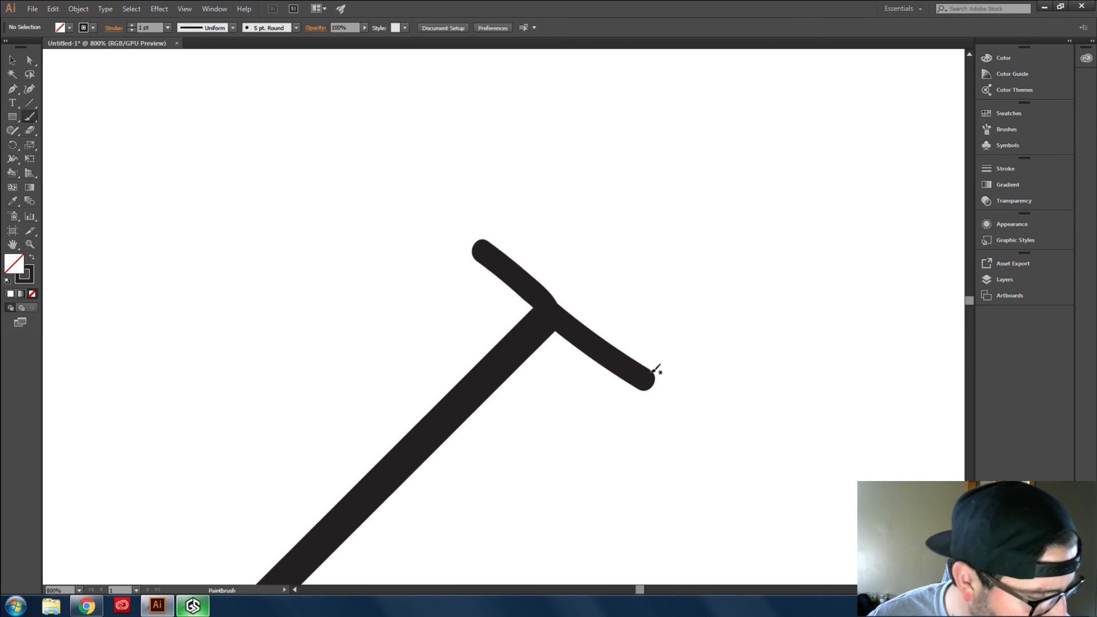
key("ctrl+z")
left_click_drag(555, 308, 639, 379)
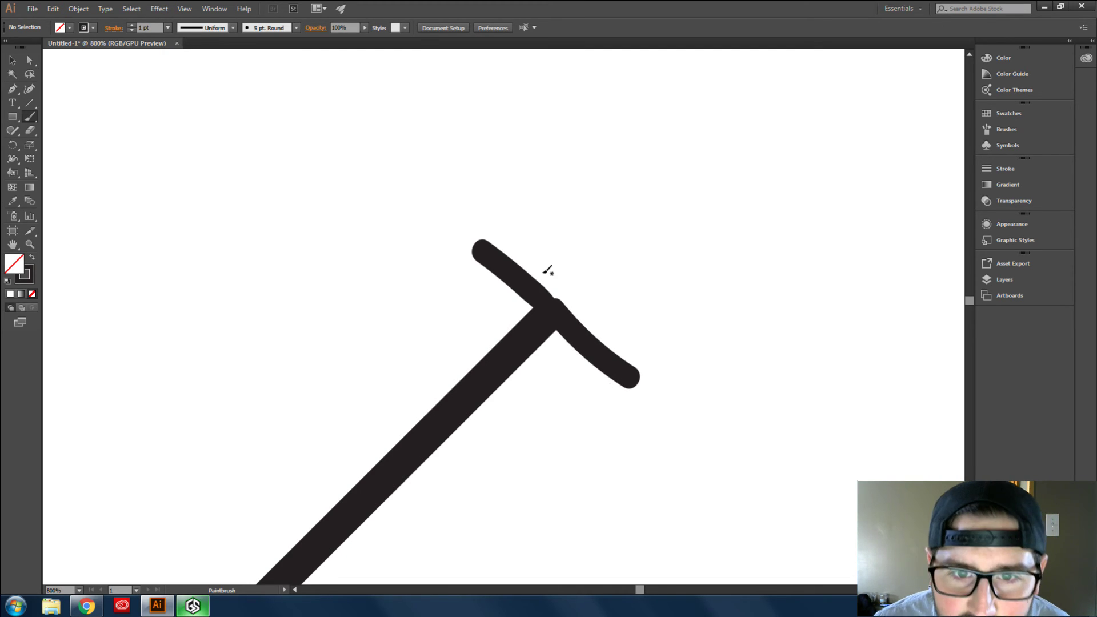
mouse_move(563, 307)
left_mouse_down()
mouse_move(475, 239)
mouse_move(672, 195)
left_mouse_up()
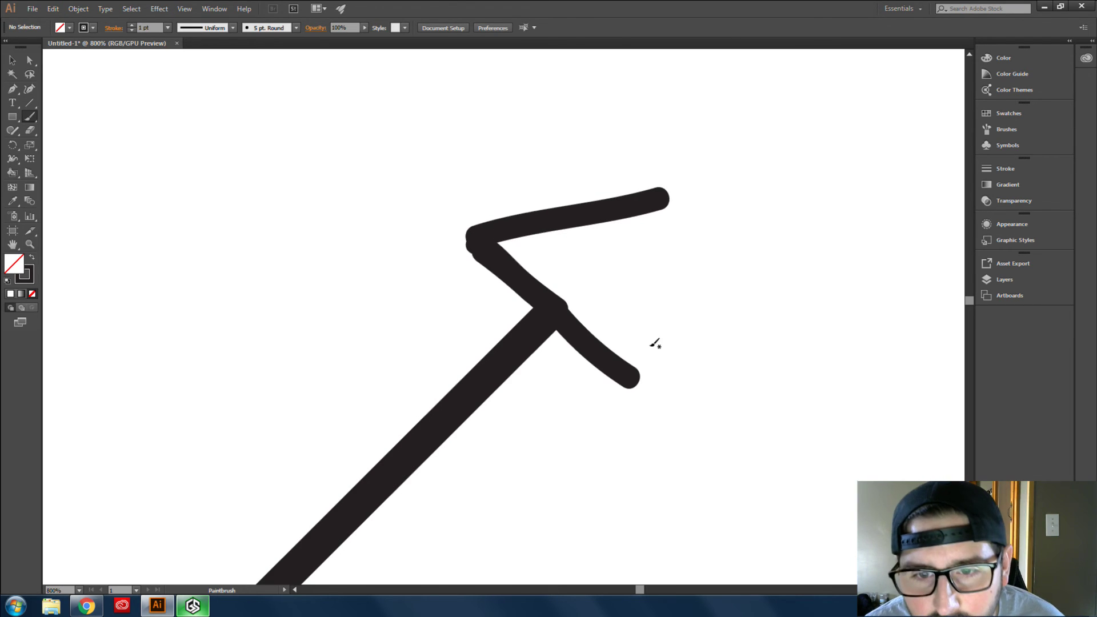
mouse_move(636, 374)
left_mouse_down()
mouse_move(676, 189)
mouse_move(665, 188)
left_mouse_up()
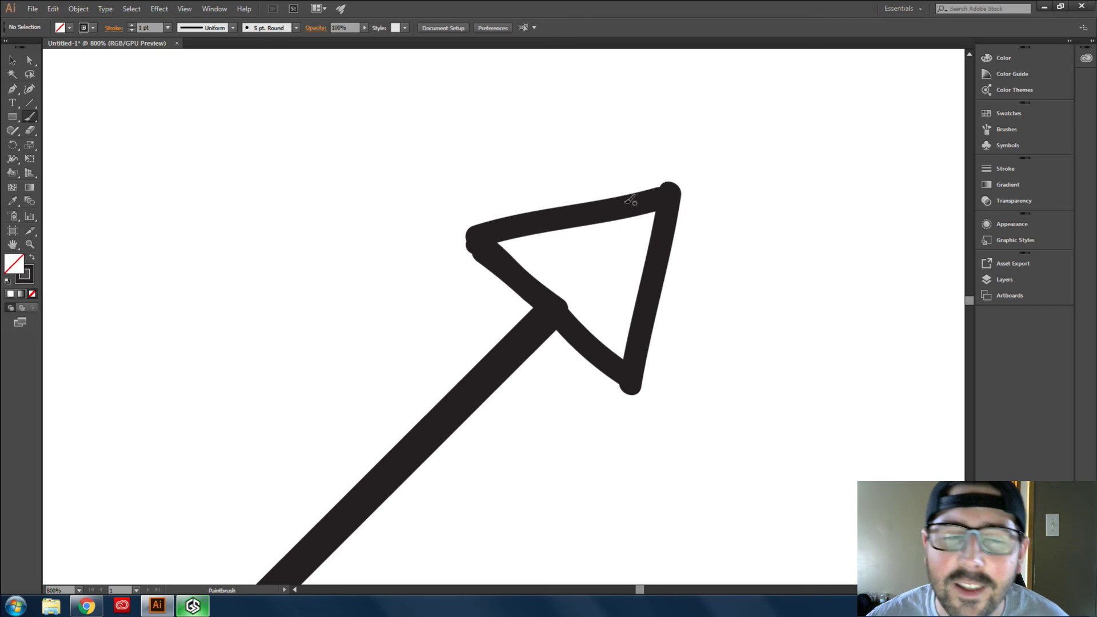
- Thicken the arrowhead's two base corners and the lower half of its base with short brush strokes
left_click_drag(469, 254, 473, 243)
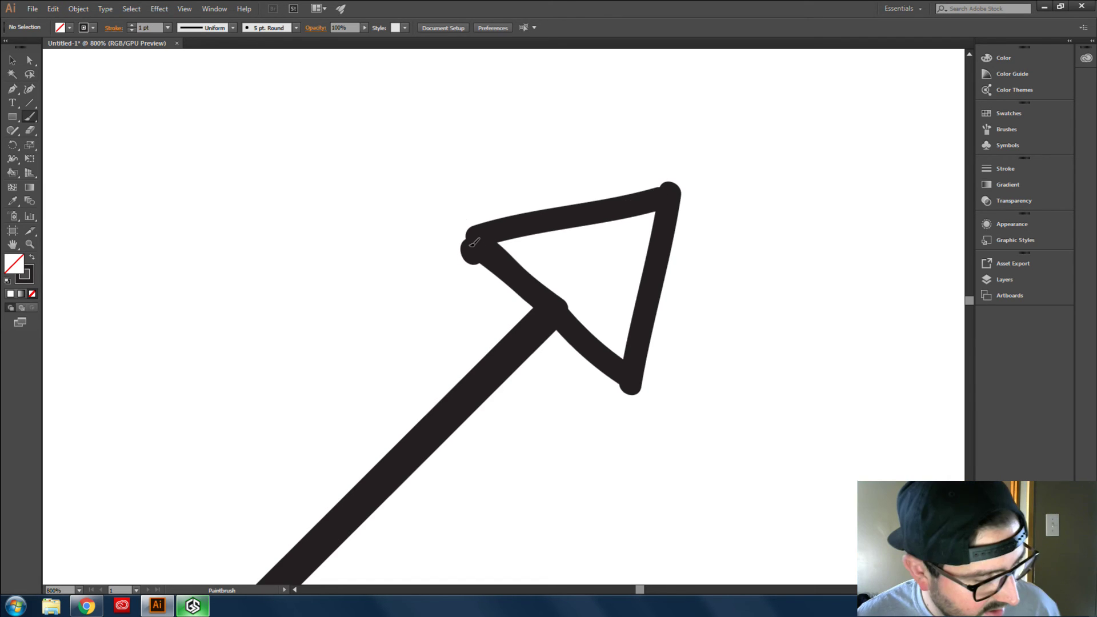
mouse_move(468, 244)
left_mouse_down()
mouse_move(486, 249)
mouse_move(469, 230)
mouse_move(484, 247)
left_mouse_up()
mouse_move(602, 366)
left_mouse_down()
mouse_move(634, 386)
mouse_move(558, 317)
left_mouse_up()
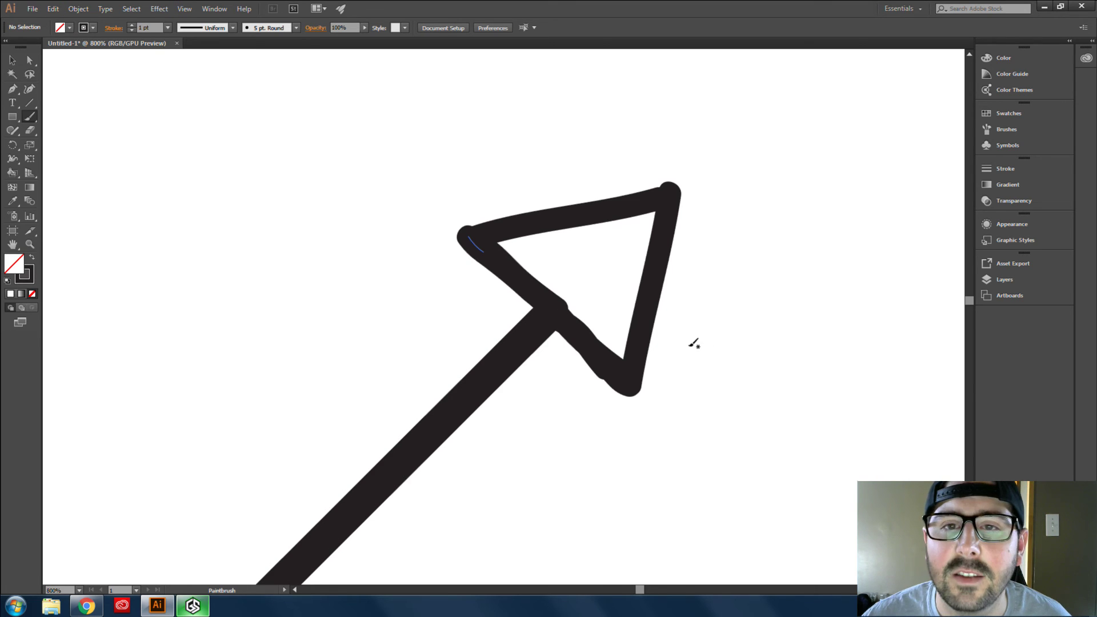
left_click_drag(609, 197, 653, 191)
key("ctrl+z")
left_click(663, 219, "ctrl")
left_click(657, 200, "ctrl")
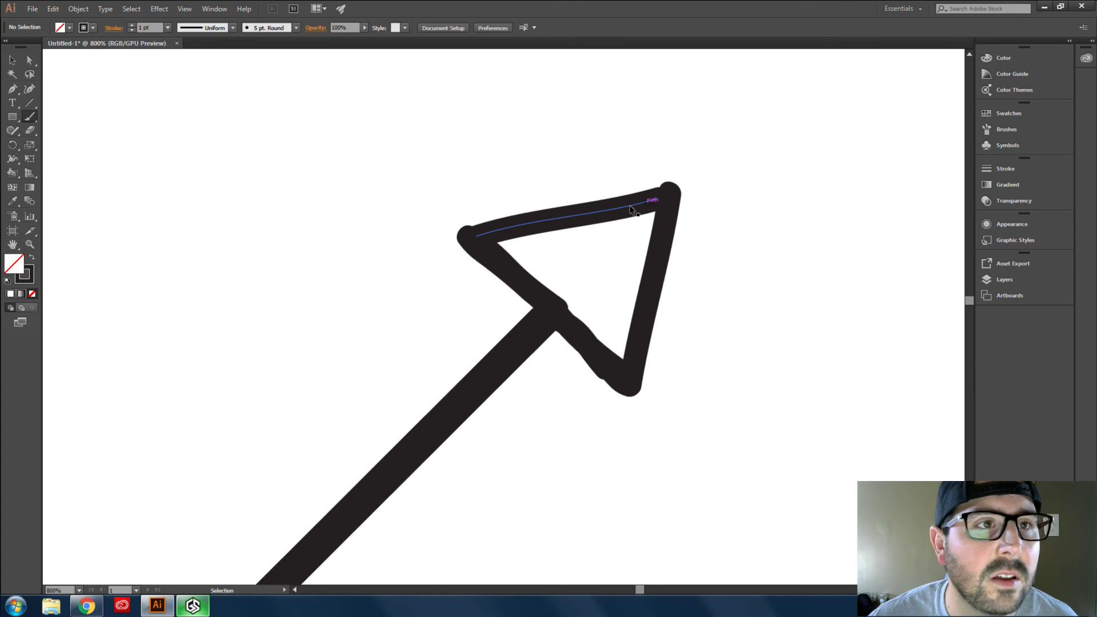
- Set the brush's stroke weight to 0.25 pt and paint over the uneven outer edges of the arrowhead's upper side and base corners
left_click(131, 30)
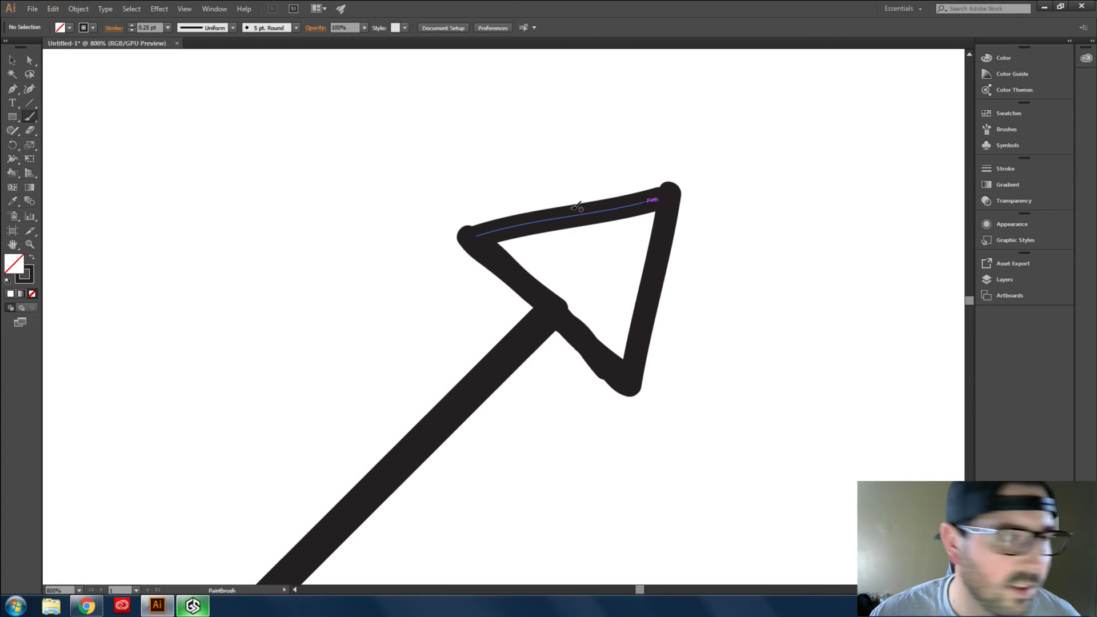
scroll(600, 225, "up", 1)
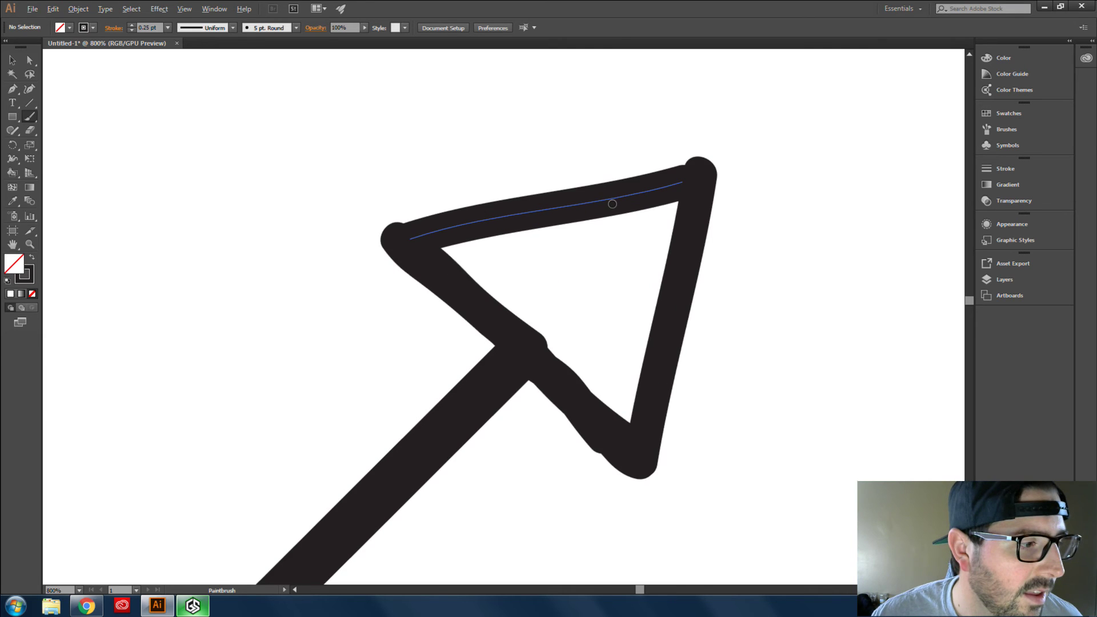
scroll(612, 204, "up", 1)
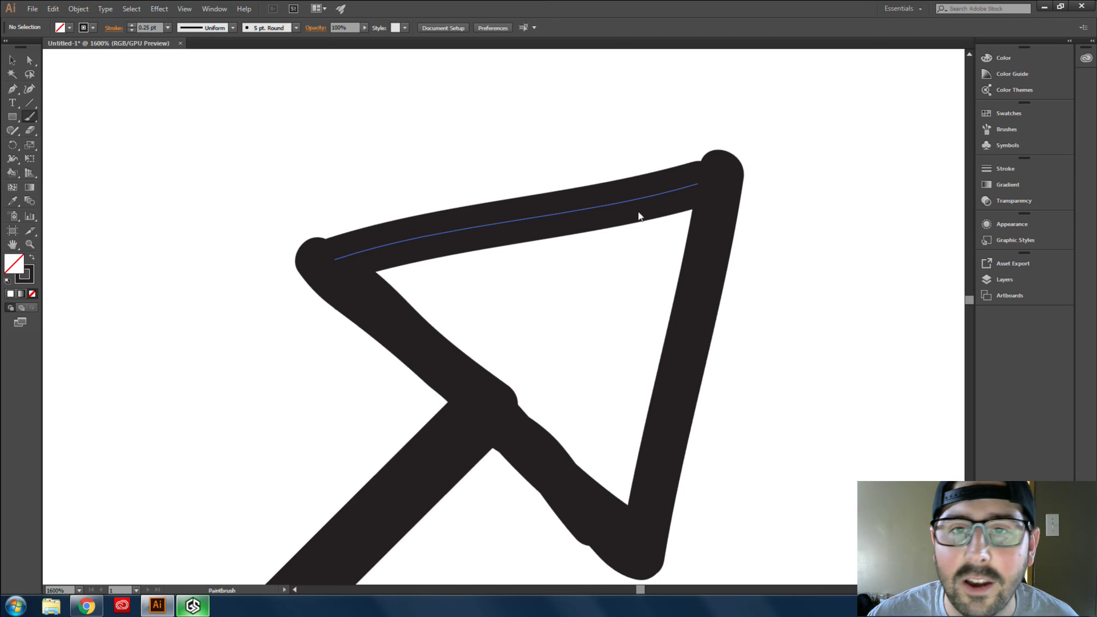
left_click_drag(608, 150, 704, 104)
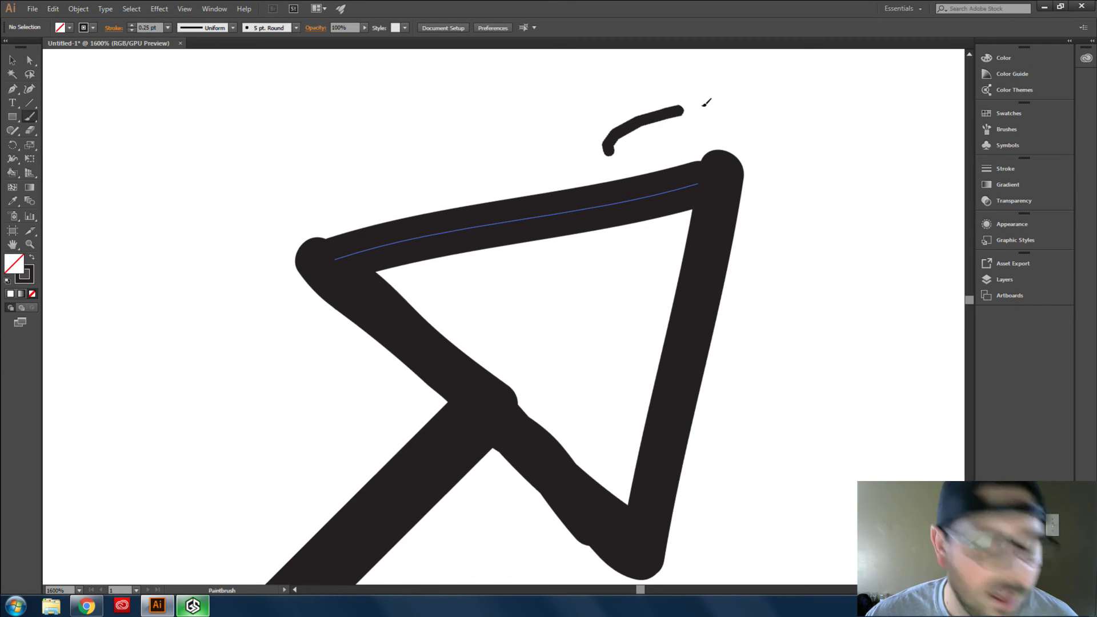
key("ctrl+z")
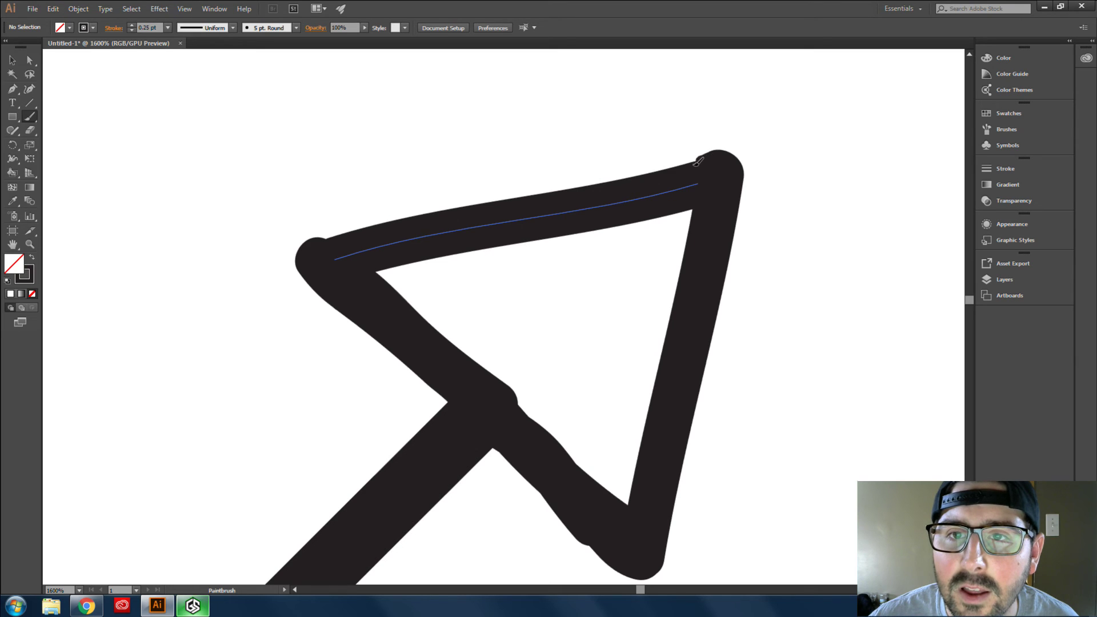
left_click_drag(691, 163, 606, 184)
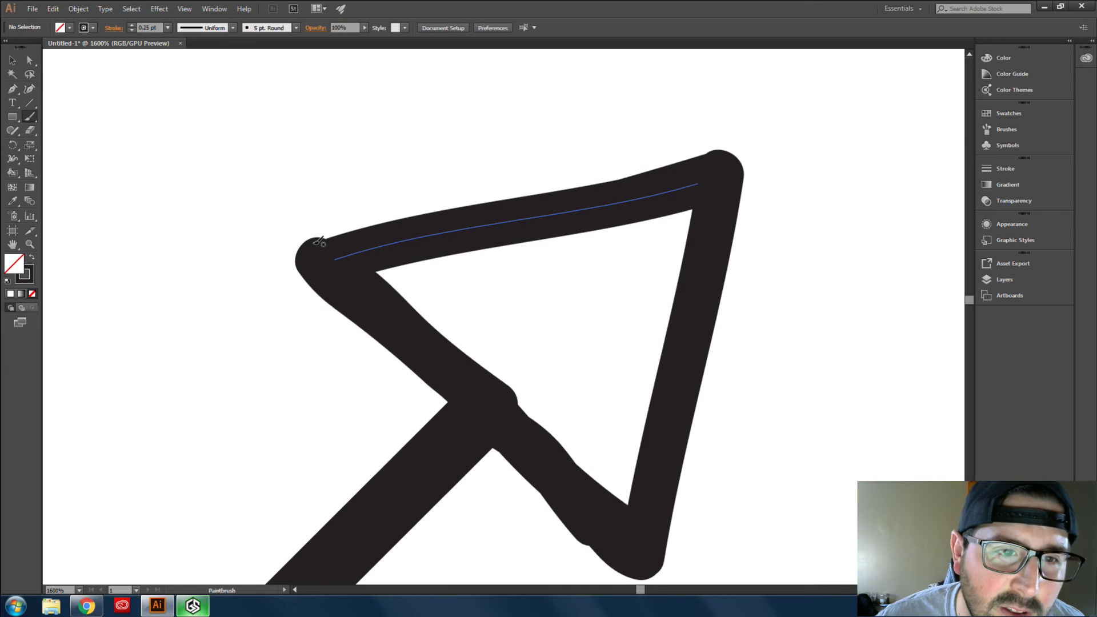
left_click_drag(319, 239, 563, 198)
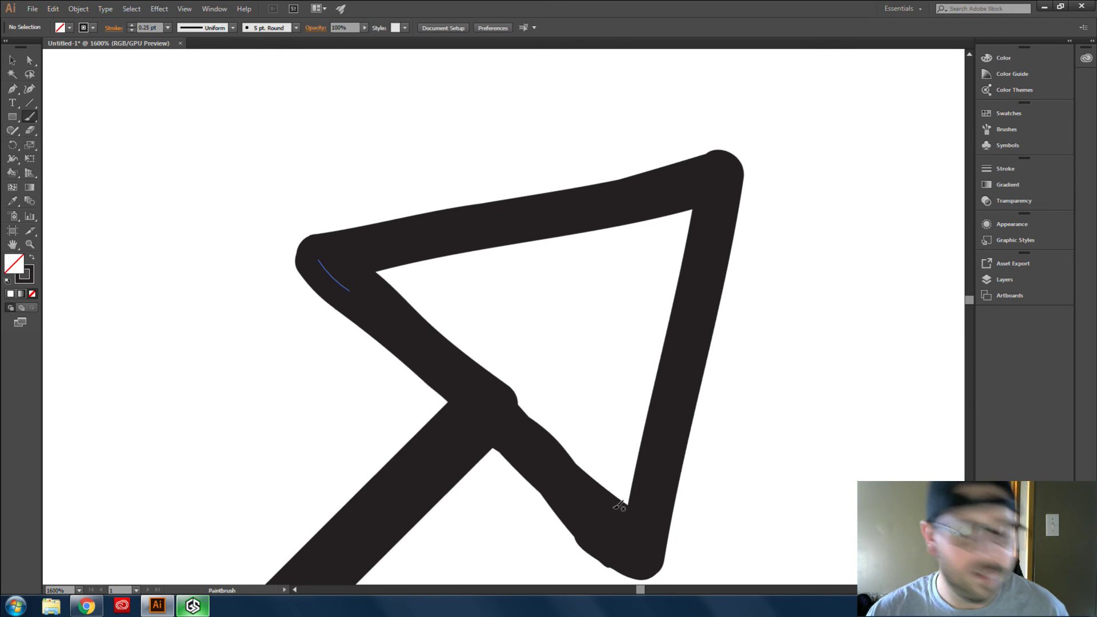
- Examine the whole arrow on the artboard, from the feathered end to the arrowhead
scroll(563, 428, "down", 3)
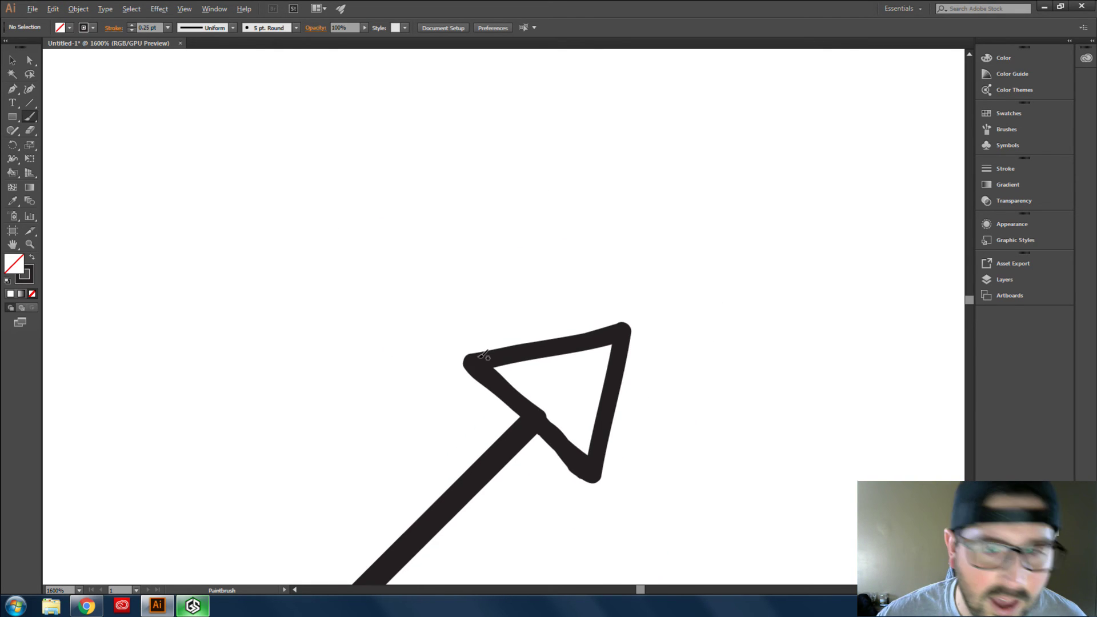
scroll(480, 357, "down", 5)
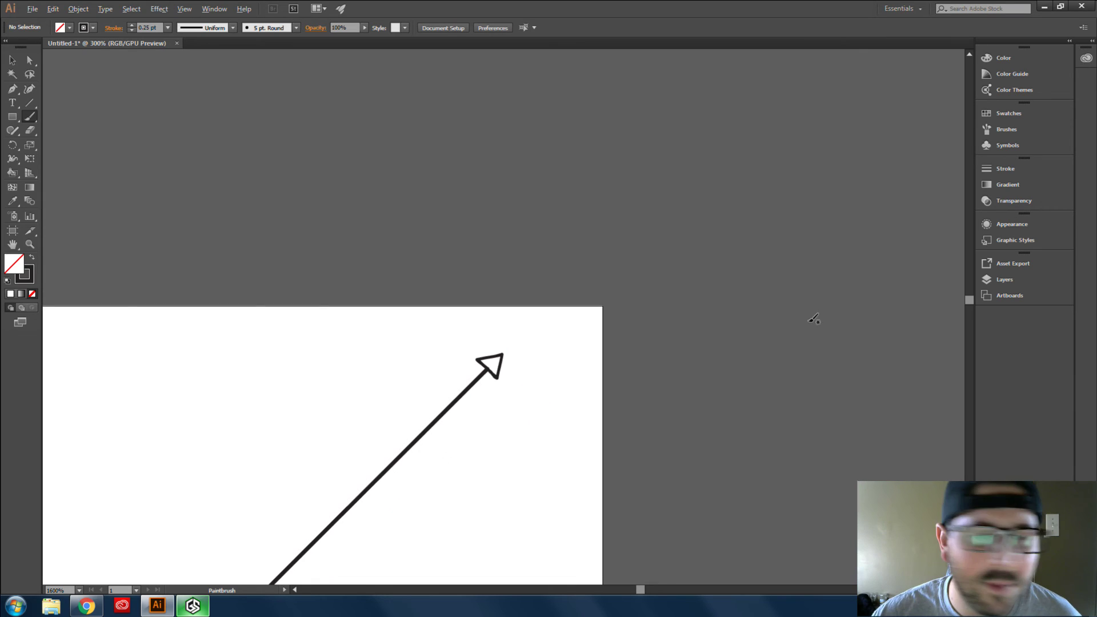
scroll(460, 386, "down", 5)
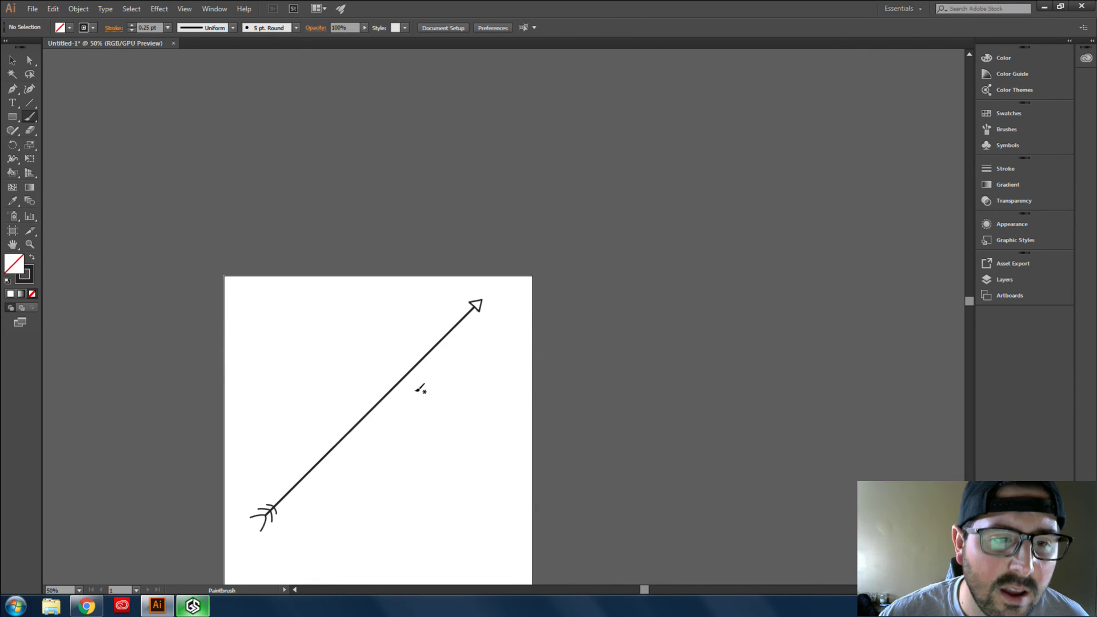
scroll(440, 362, "down", 1)
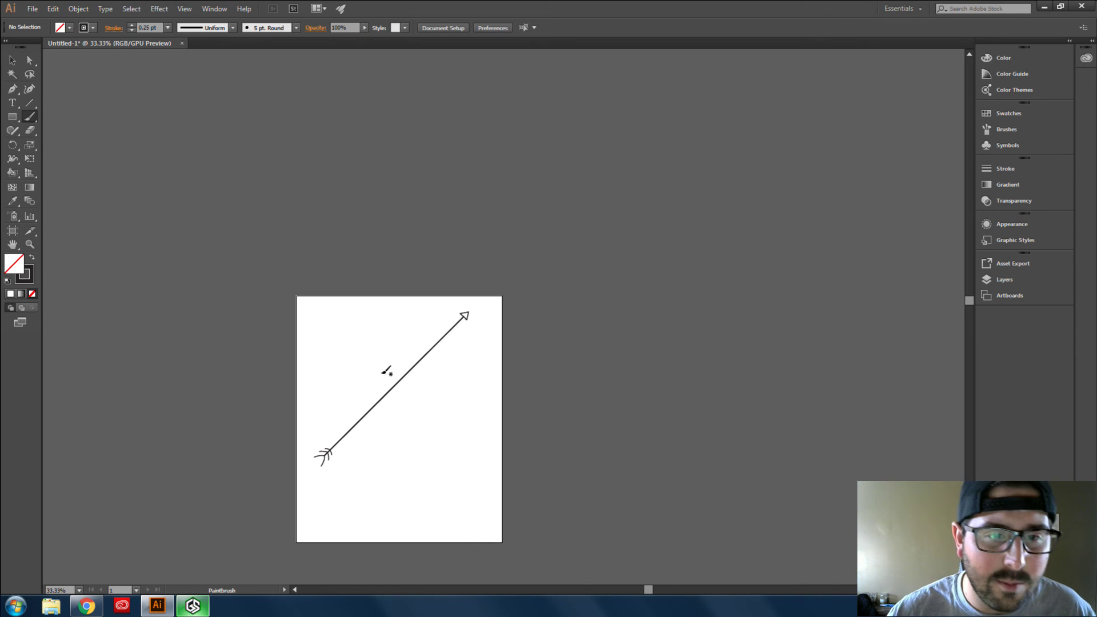
scroll(362, 431, "up", 1)
scroll(421, 342, "down", 1)
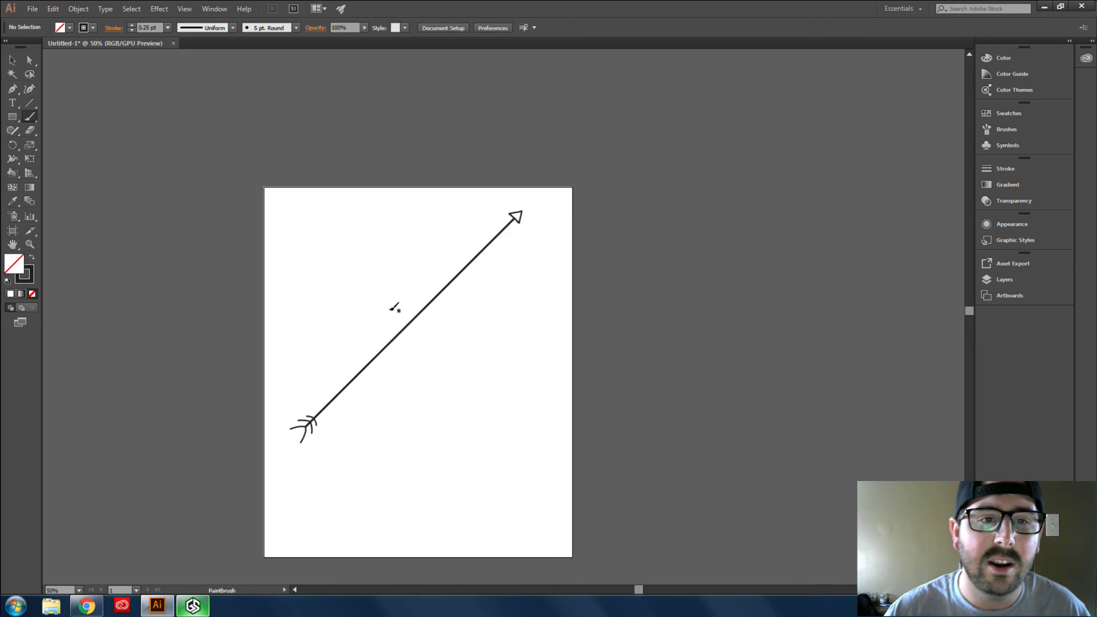
scroll(375, 282, "down", 1)
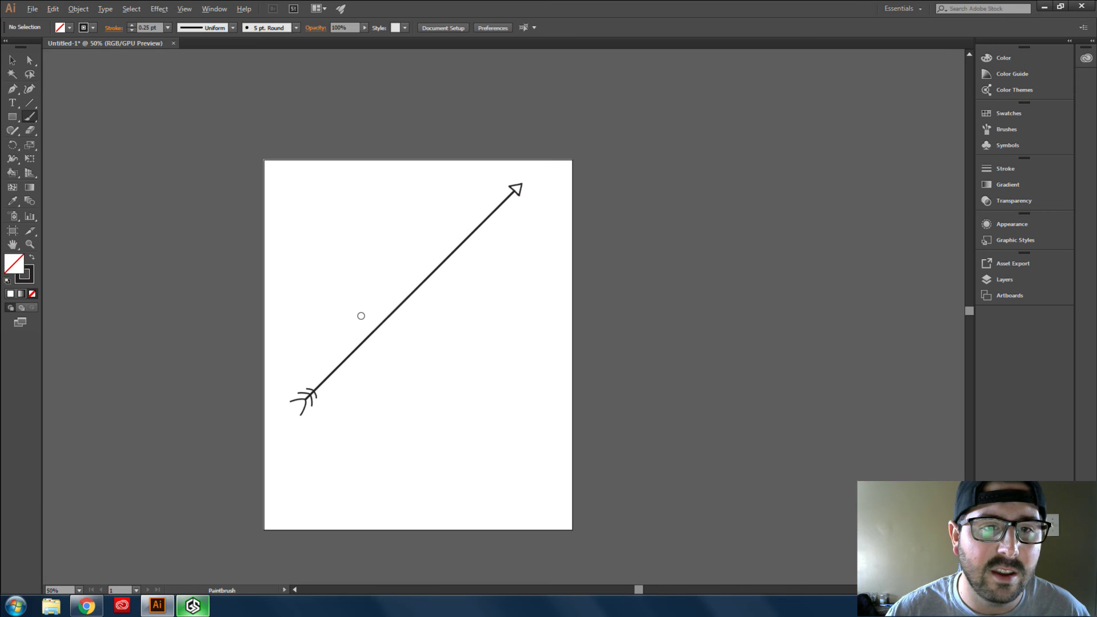
scroll(358, 351, "up", 1)
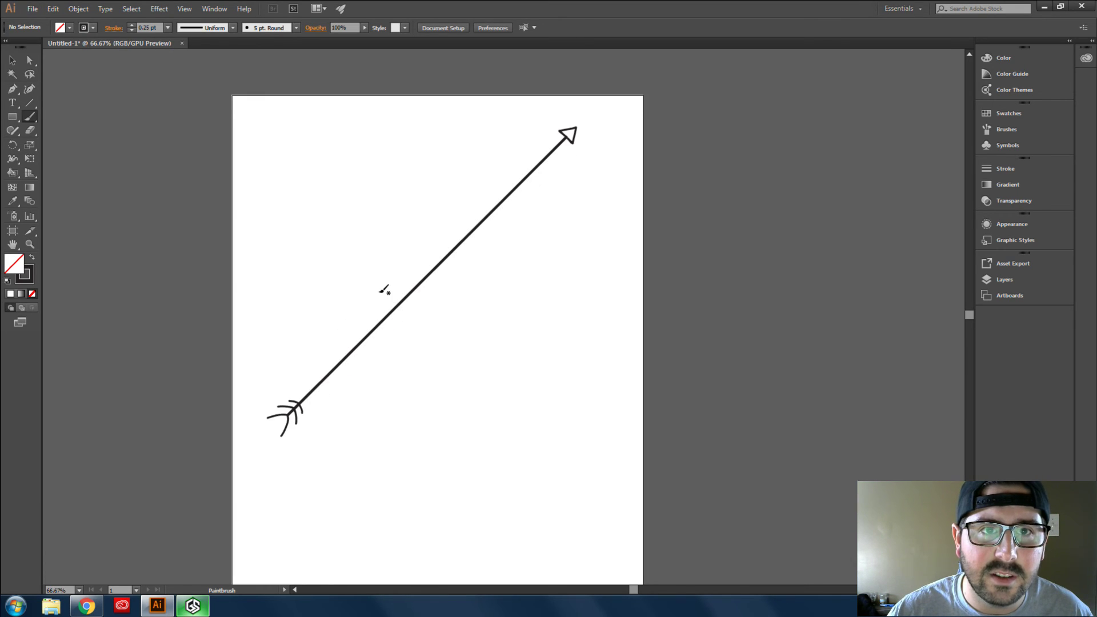
scroll(383, 289, "down", 1)
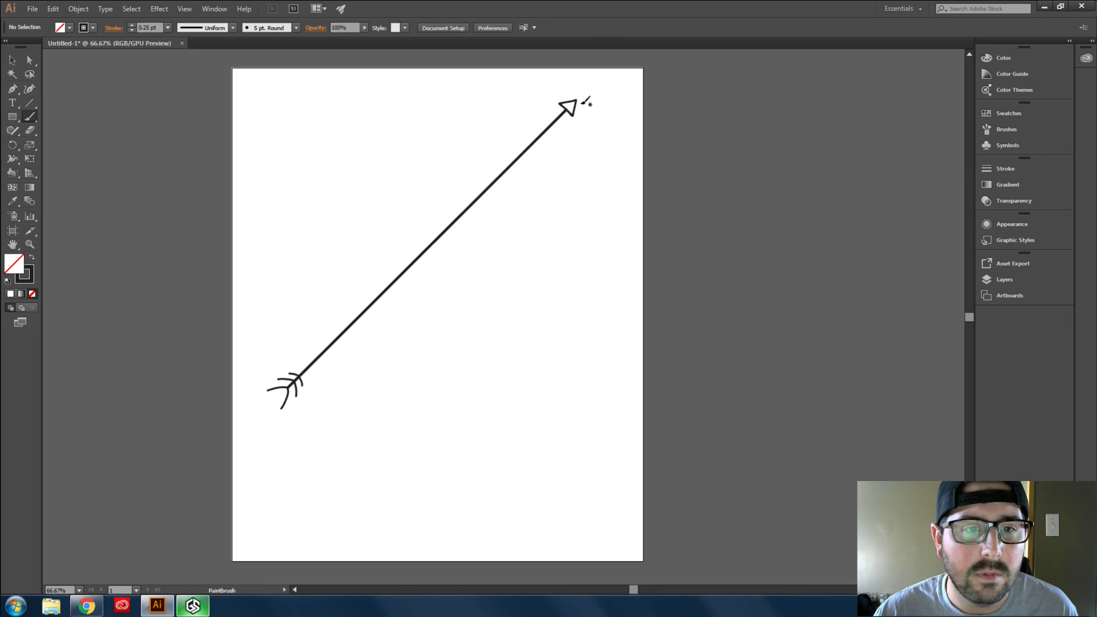
key("v")
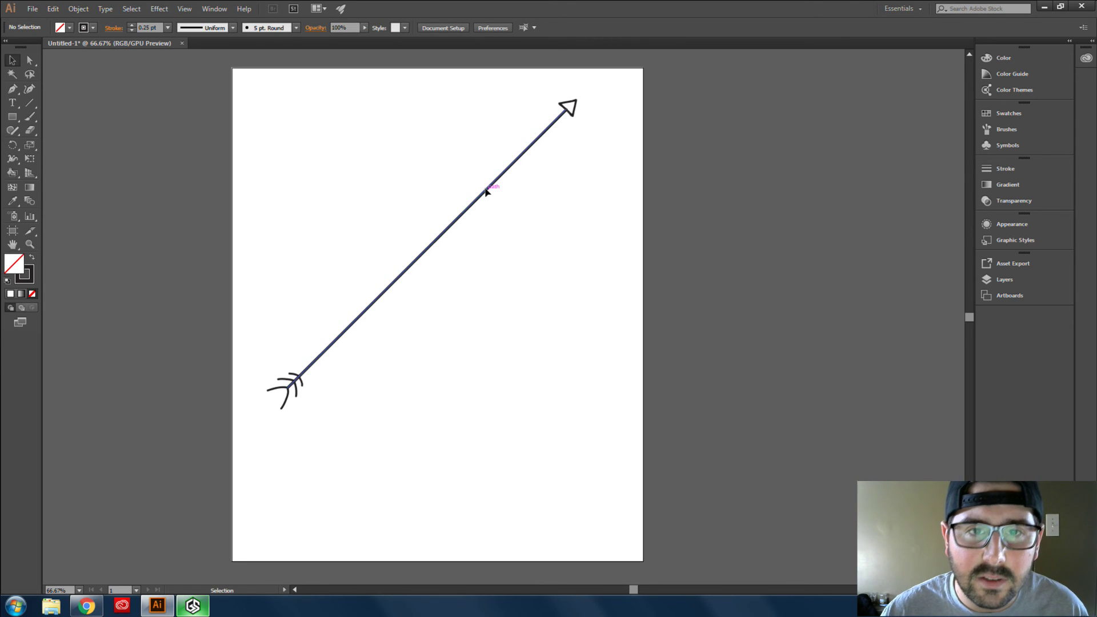
left_click(453, 227)
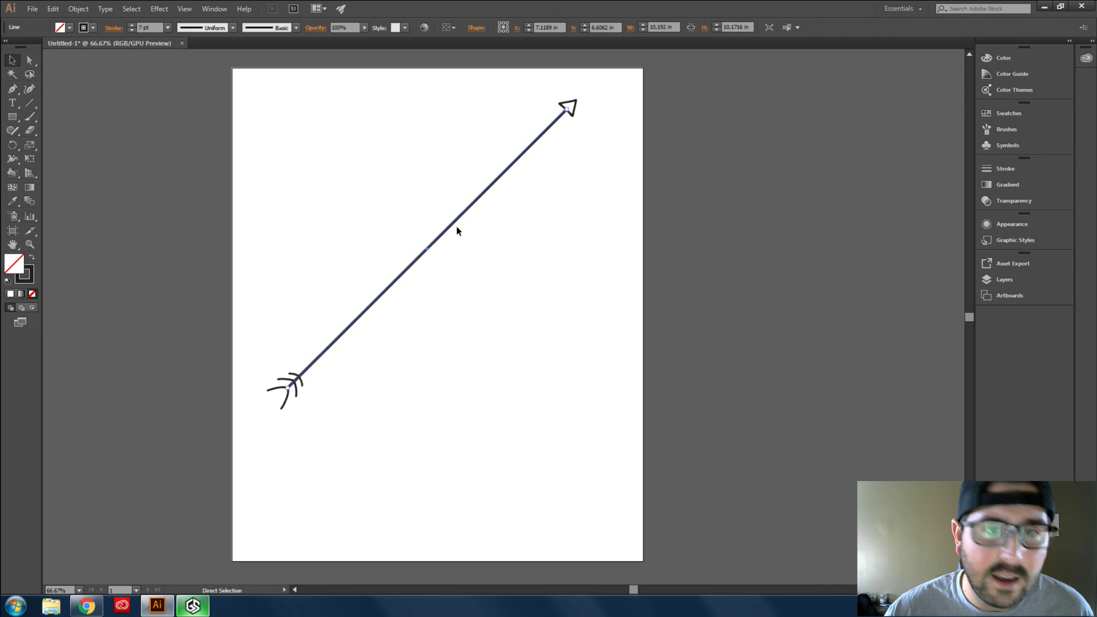
key("ctrl+c")
key("ctrl+v")
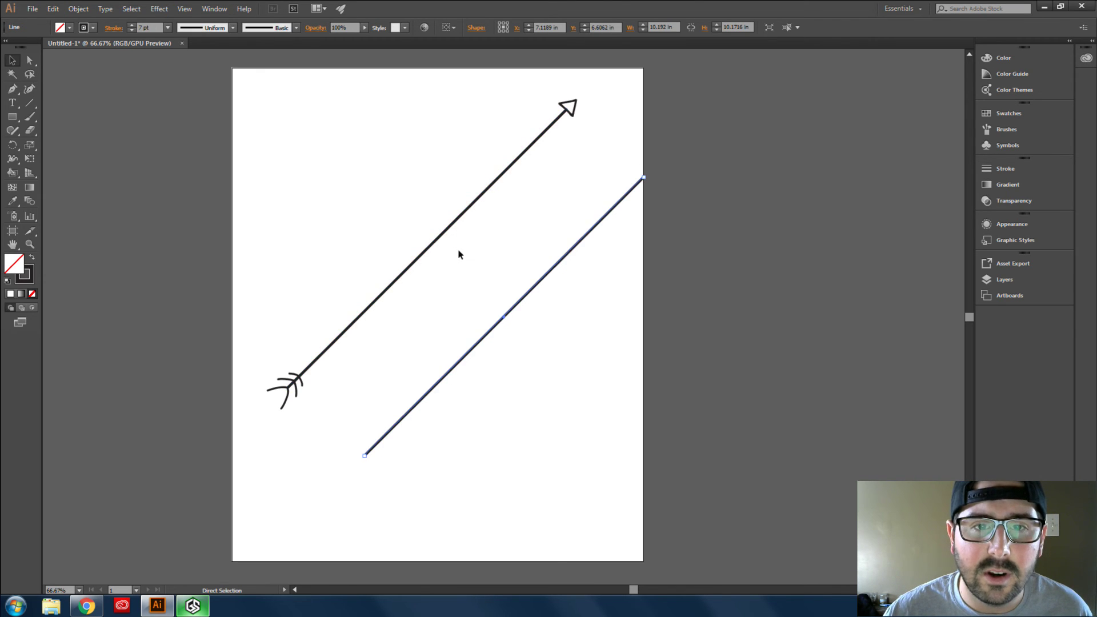
left_click_drag(534, 293, 447, 325)
key("ctrl+z")
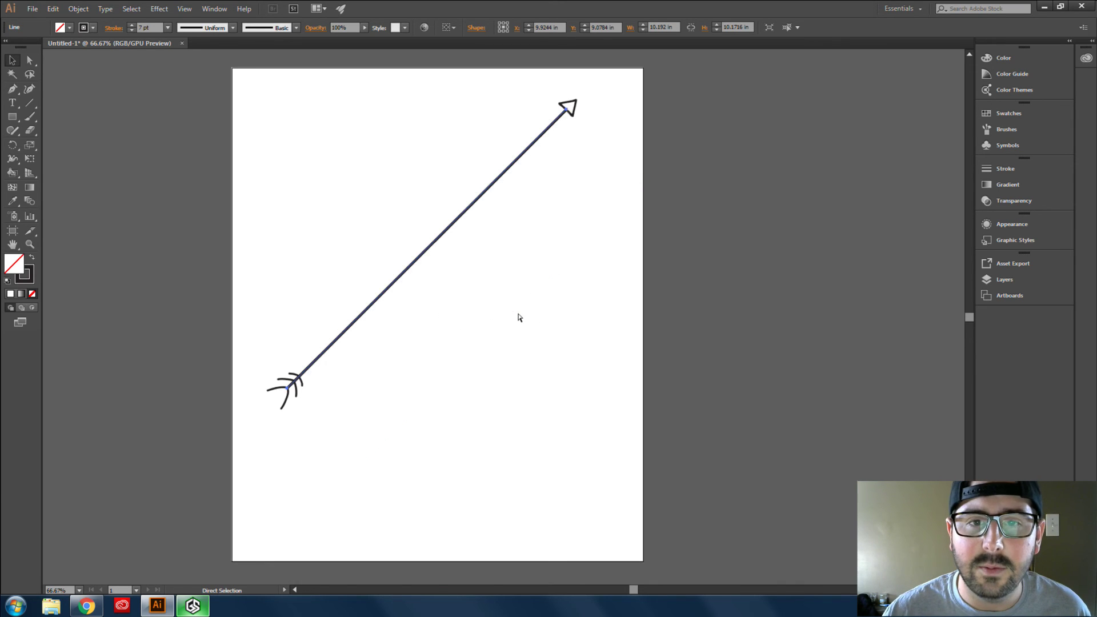
- Group the shaft, the feather strokes and the arrowhead into a single arrow object, and deselect it
left_click_drag(613, 330, 327, 108)
left_click_drag(257, 93, 585, 432)
right_click(447, 236)
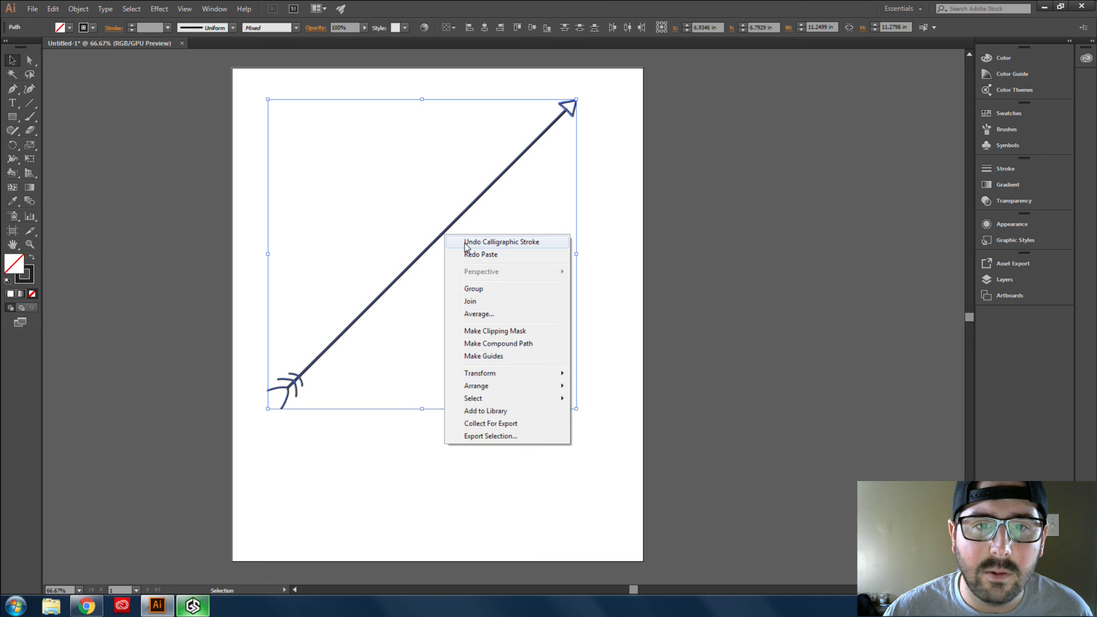
left_click(498, 290)
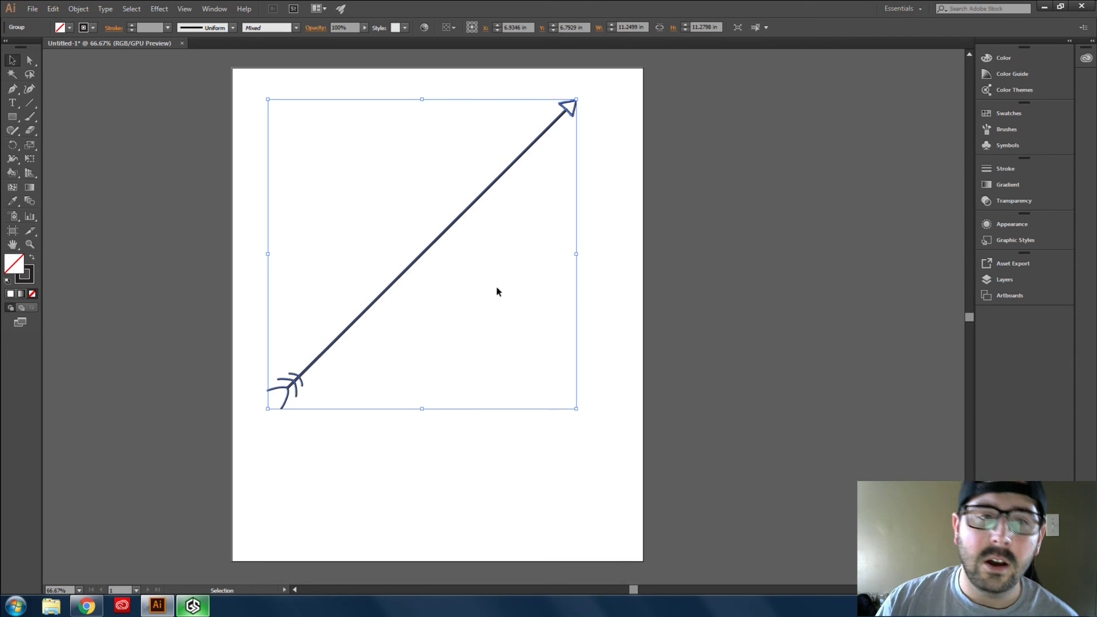
left_click(314, 378)
left_click(355, 318)
right_click(475, 335)
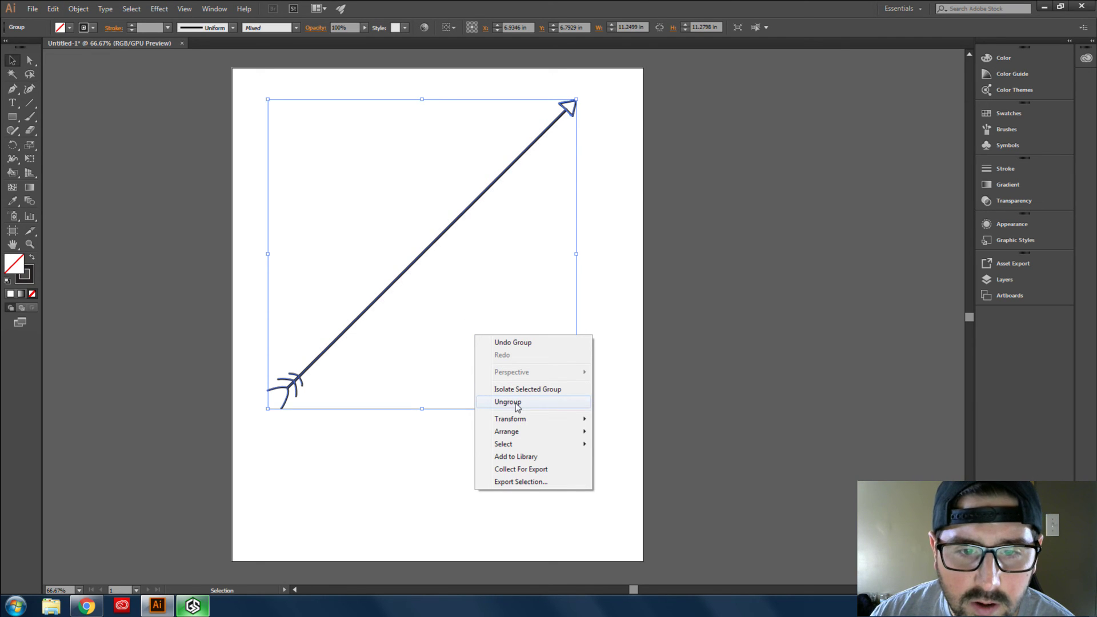
left_click(385, 480)
left_click(385, 480)
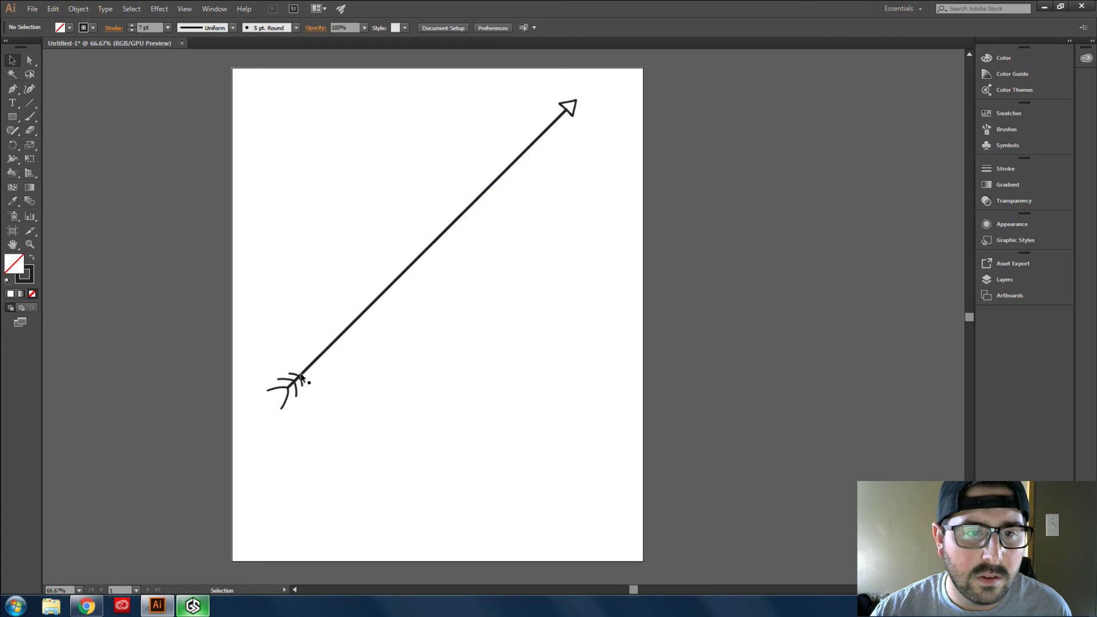
- Copy the grouped arrow and paste a duplicate beside the original
key("ctrl+a")
left_click(479, 348)
key("ctrl+v")
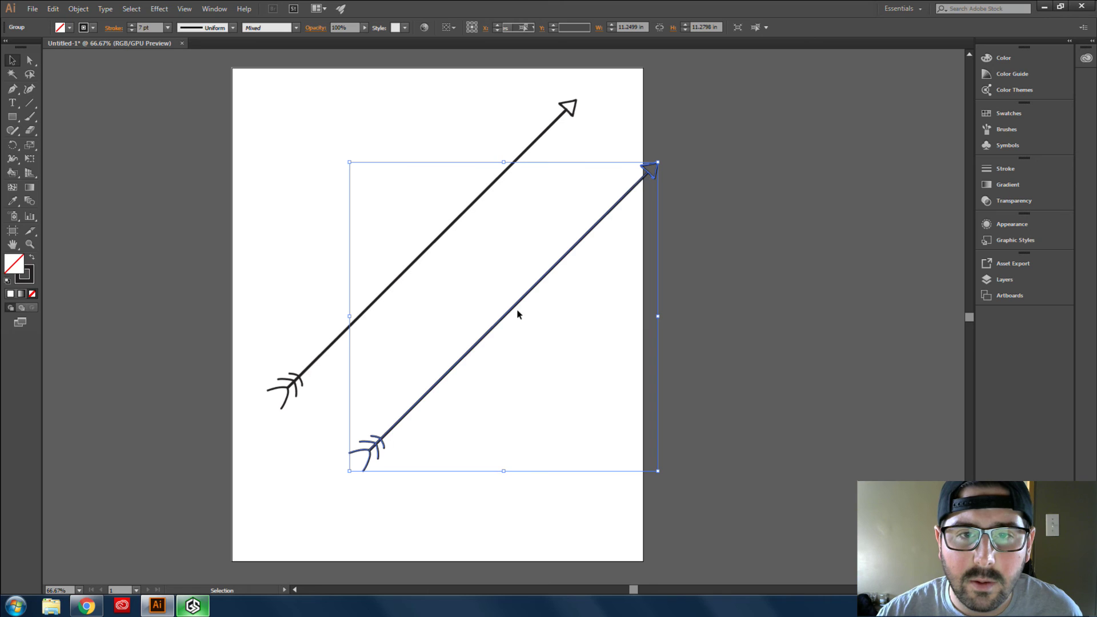
- Reflect the duplicate arrow across the vertical axis and move it so the two shafts cross in an X with arrowheads level
right_click(520, 309)
mouse_move(575, 394)
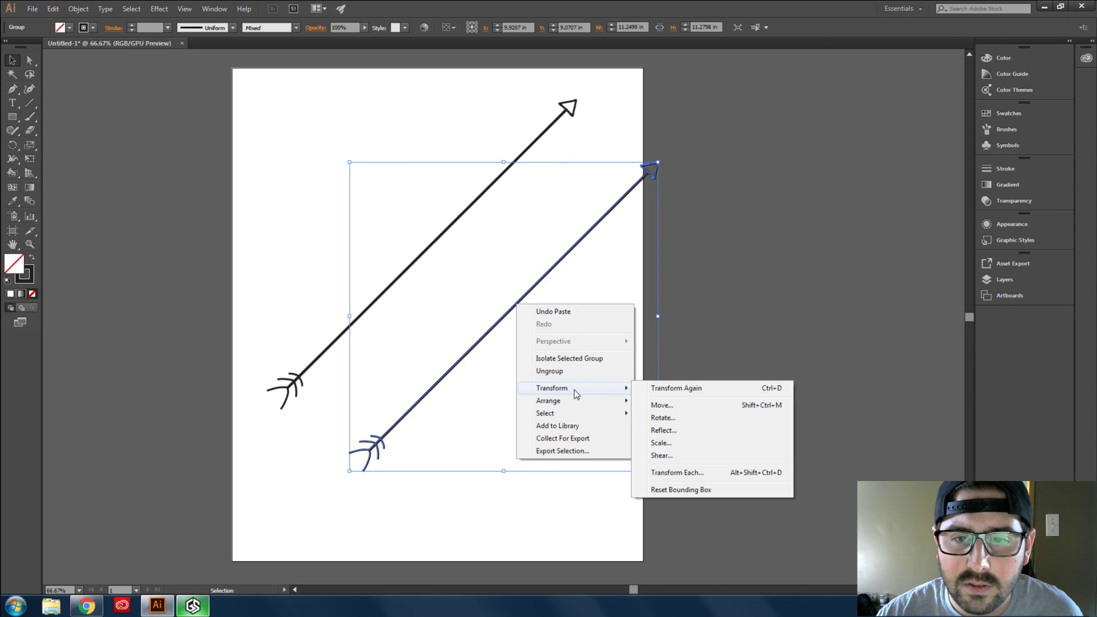
left_click(672, 428)
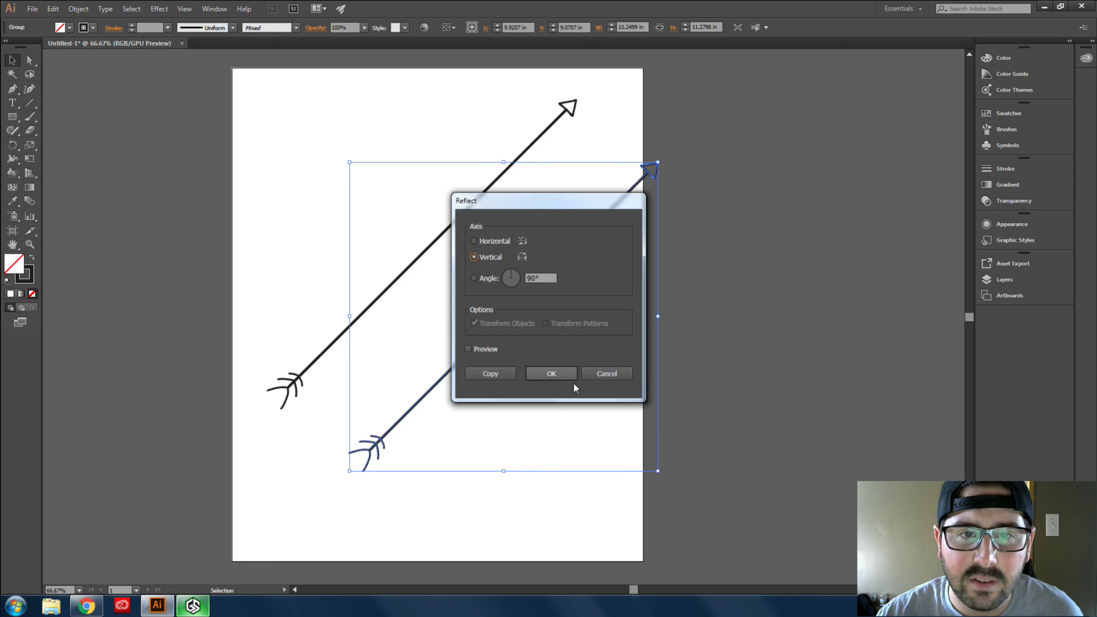
left_click(561, 372)
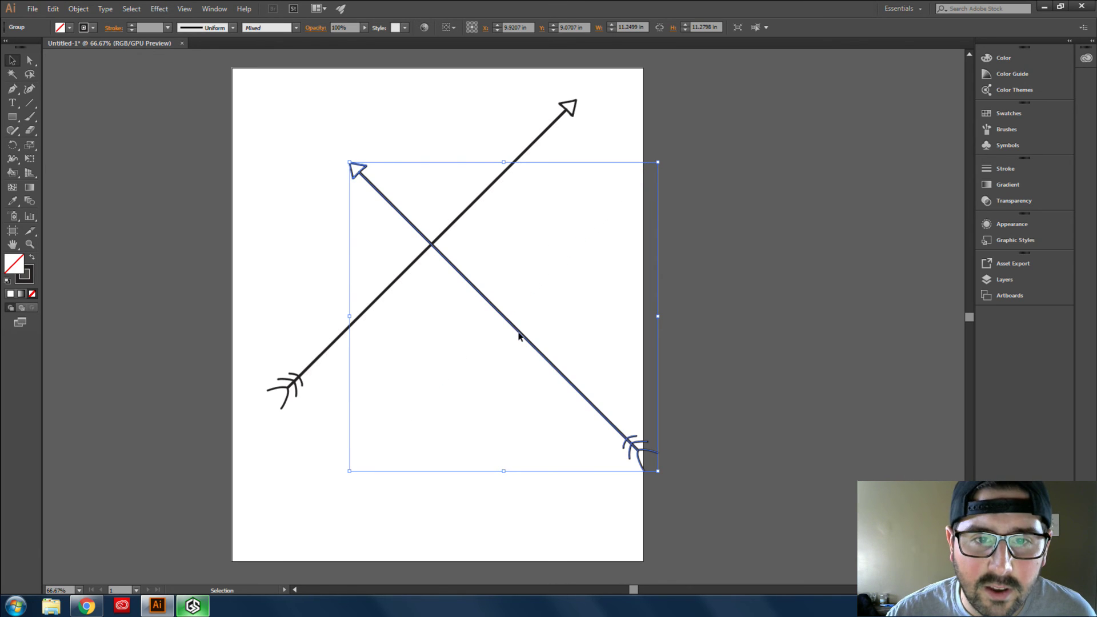
left_click_drag(493, 310, 447, 274)
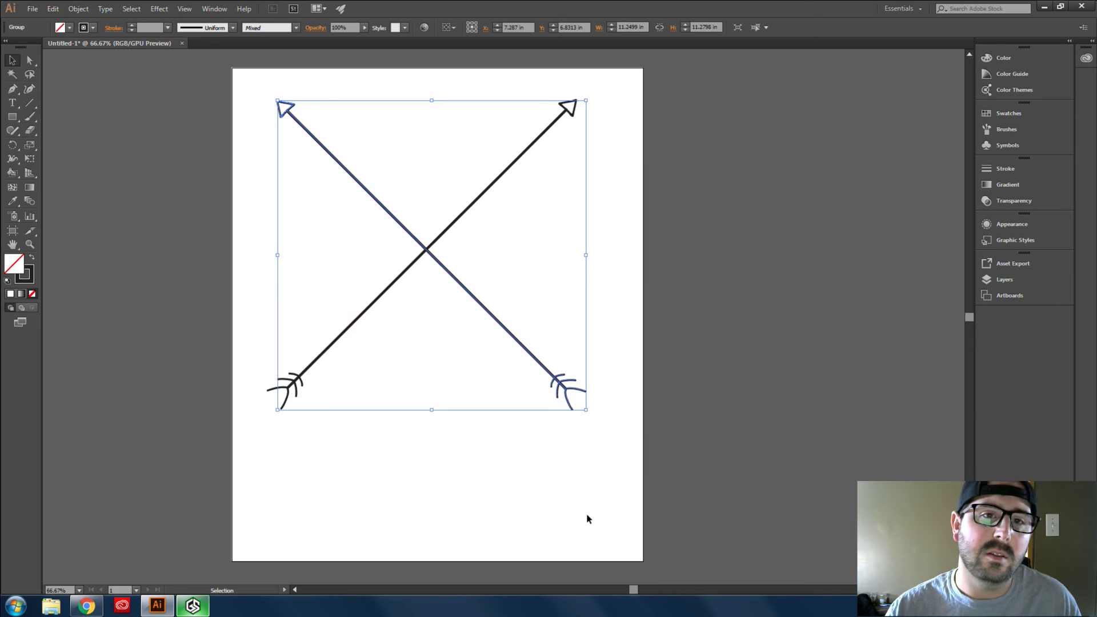
left_click(450, 456)
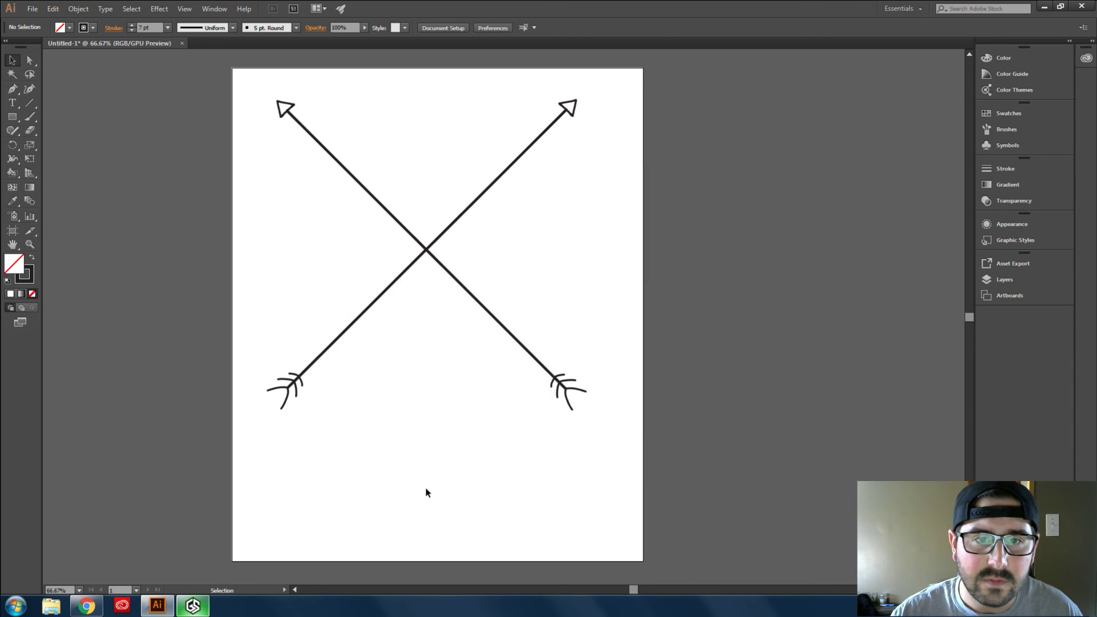
- Group the two crossed arrows and reposition the group slightly closer to the artboard's upper edge
left_click_drag(606, 465, 247, 100)
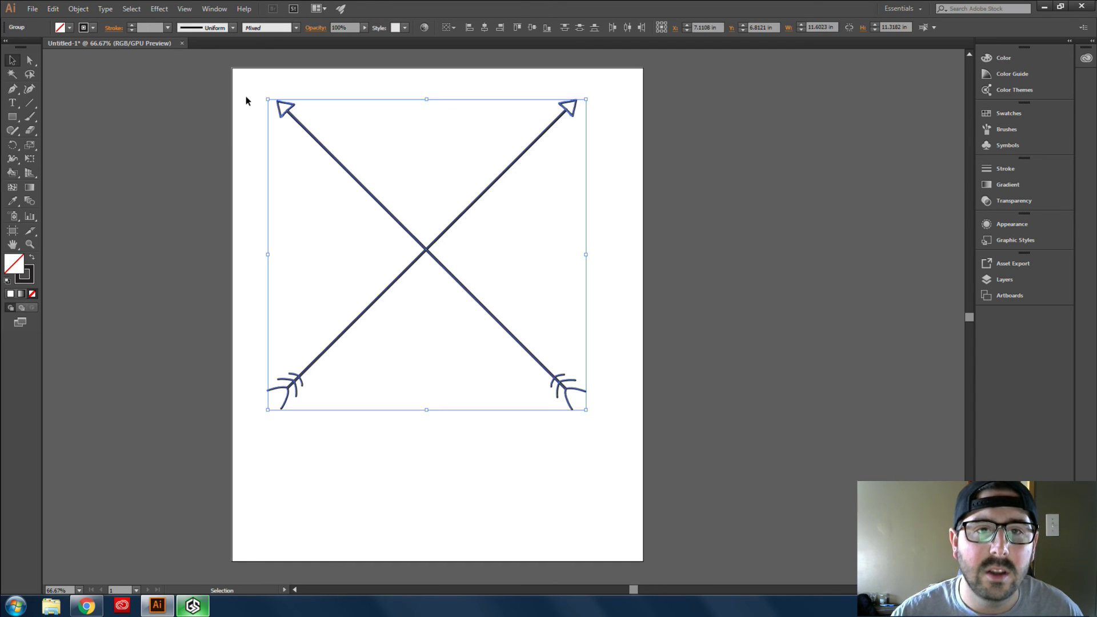
right_click(449, 239)
left_click(480, 290)
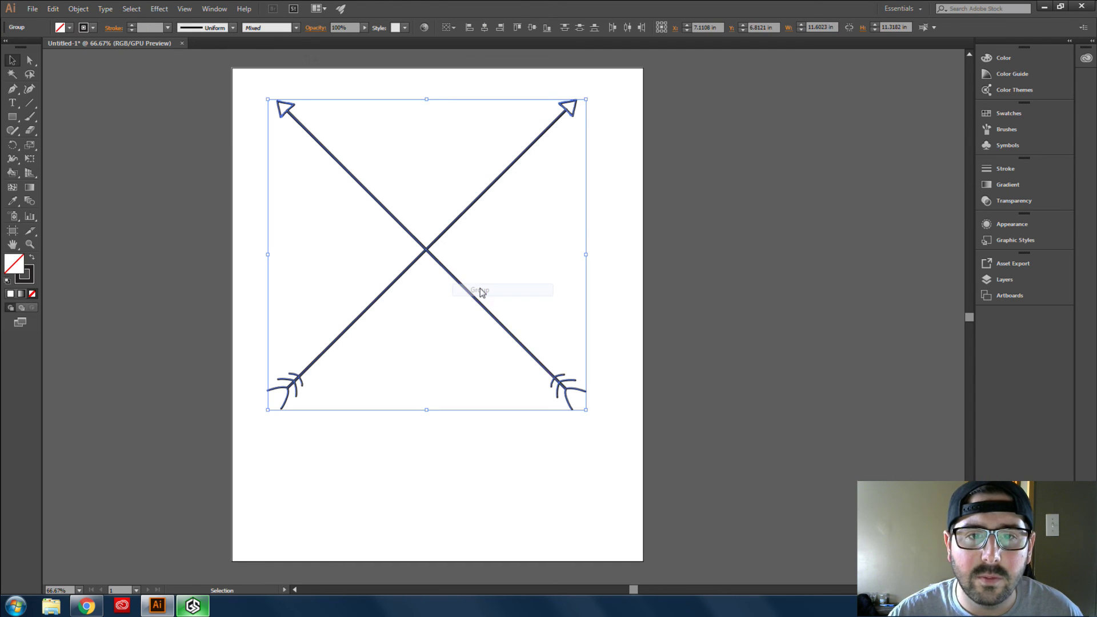
left_click_drag(430, 257, 781, 264)
left_click_drag(543, 271, 421, 243)
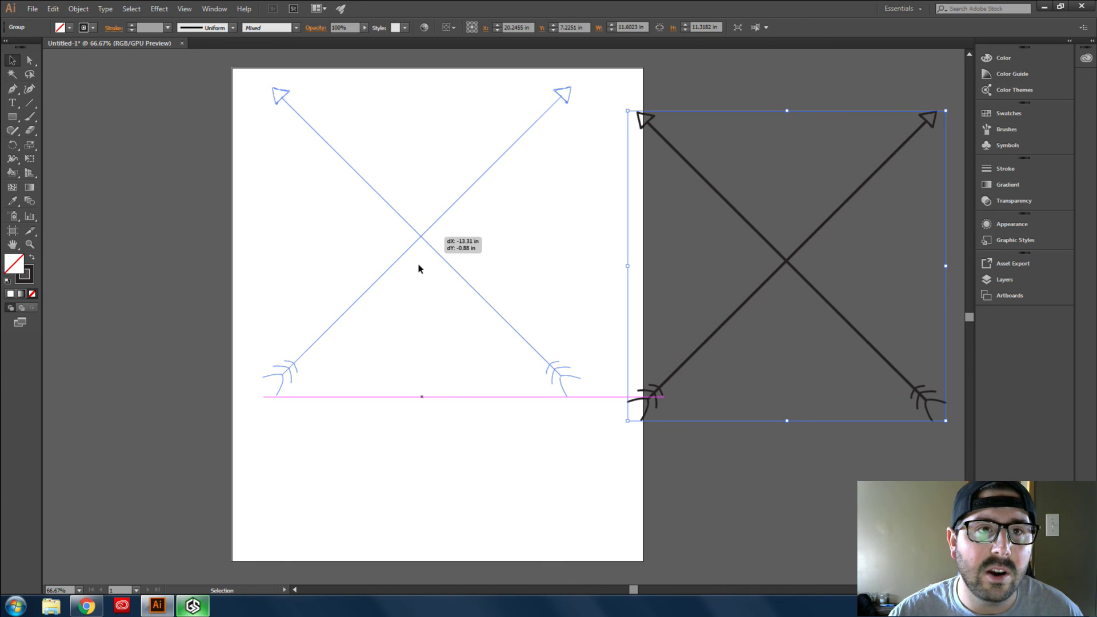
left_click(426, 443)
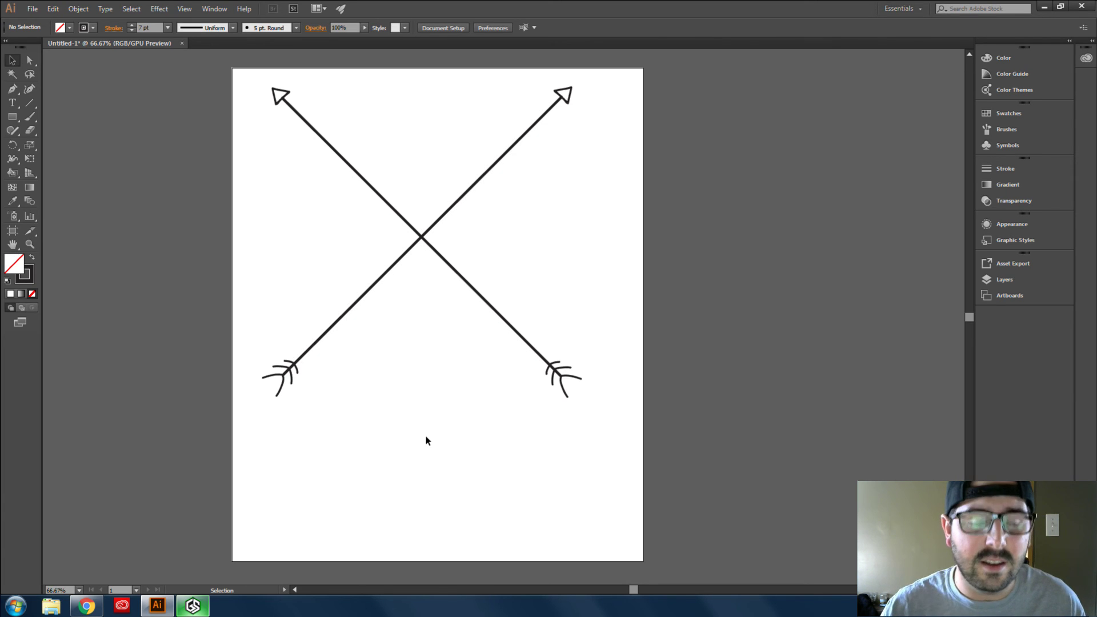
- Nudge the crossed-arrows group rightward to centre it horizontally on the artboard at about X 7.49 in, and deselect it
left_click_drag(590, 441, 296, 117)
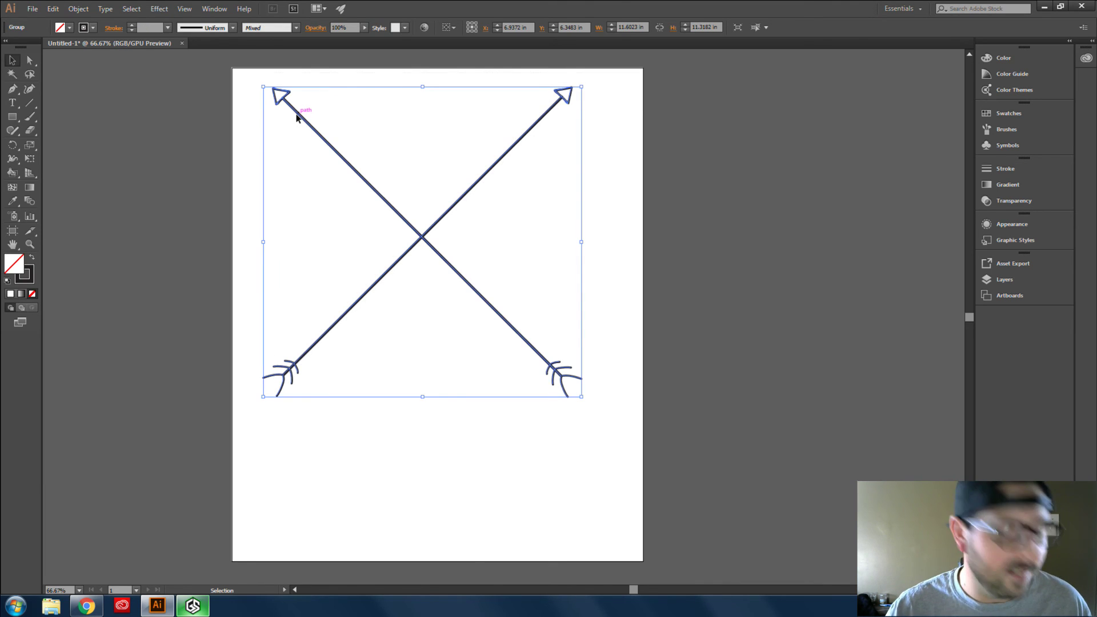
key("Right")
key("Right")
key("Right")
key("Right")
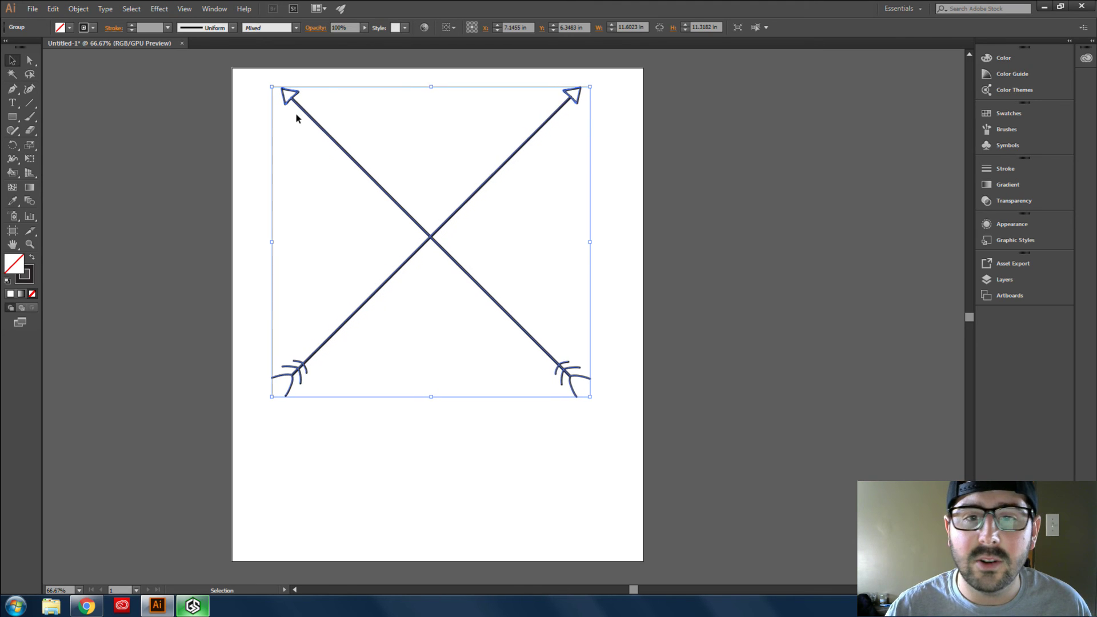
key("Right")
key("Right")
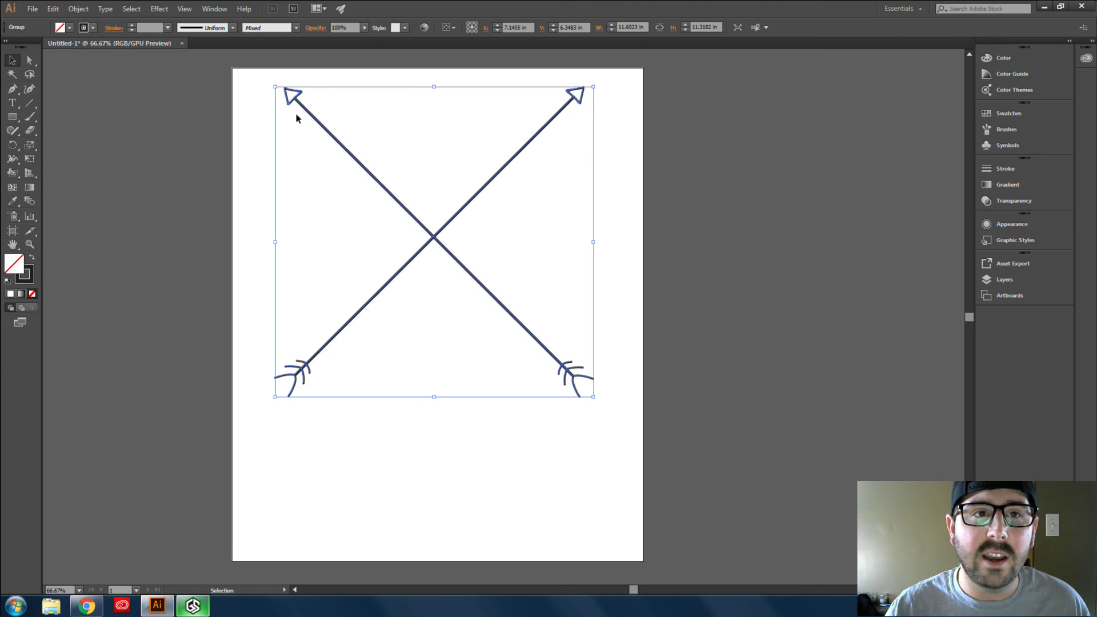
key("Right")
key("Right")
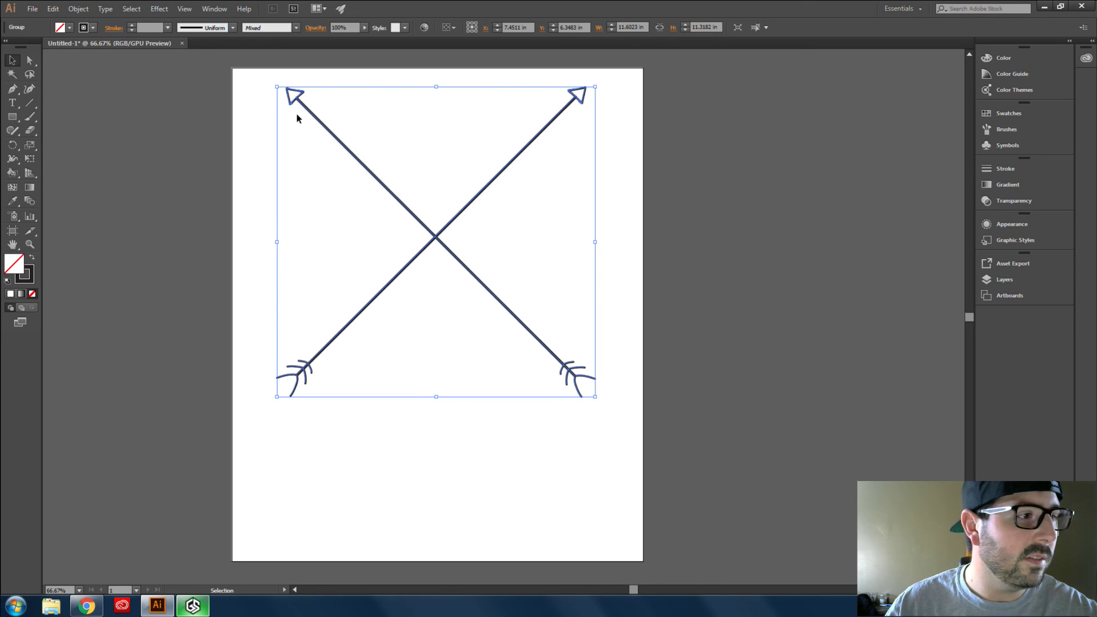
key("Right")
key("Right")
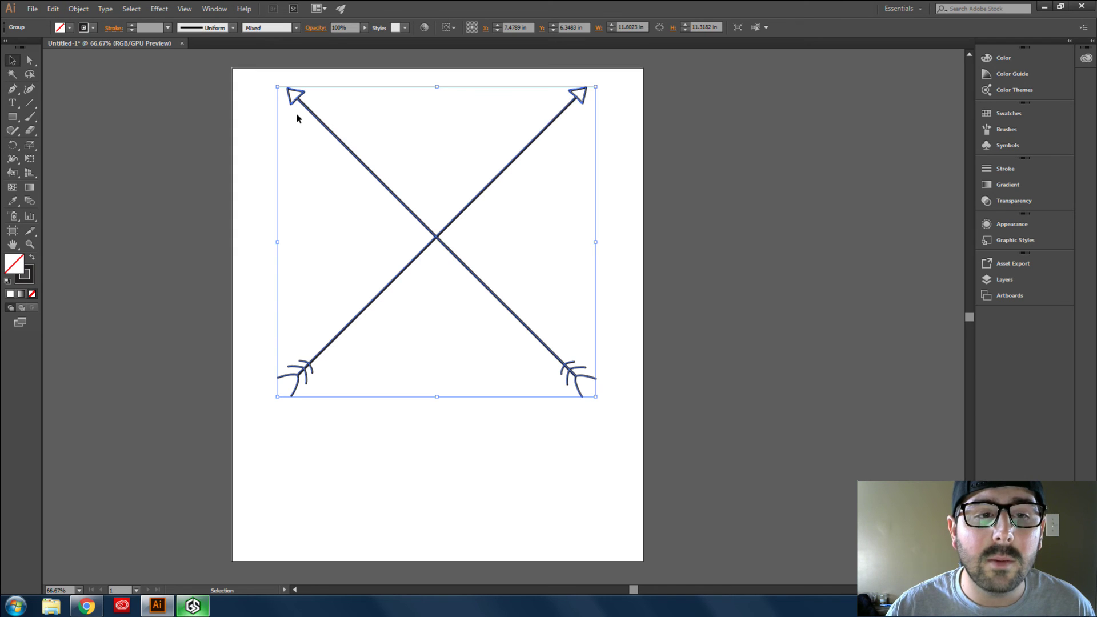
key("Right")
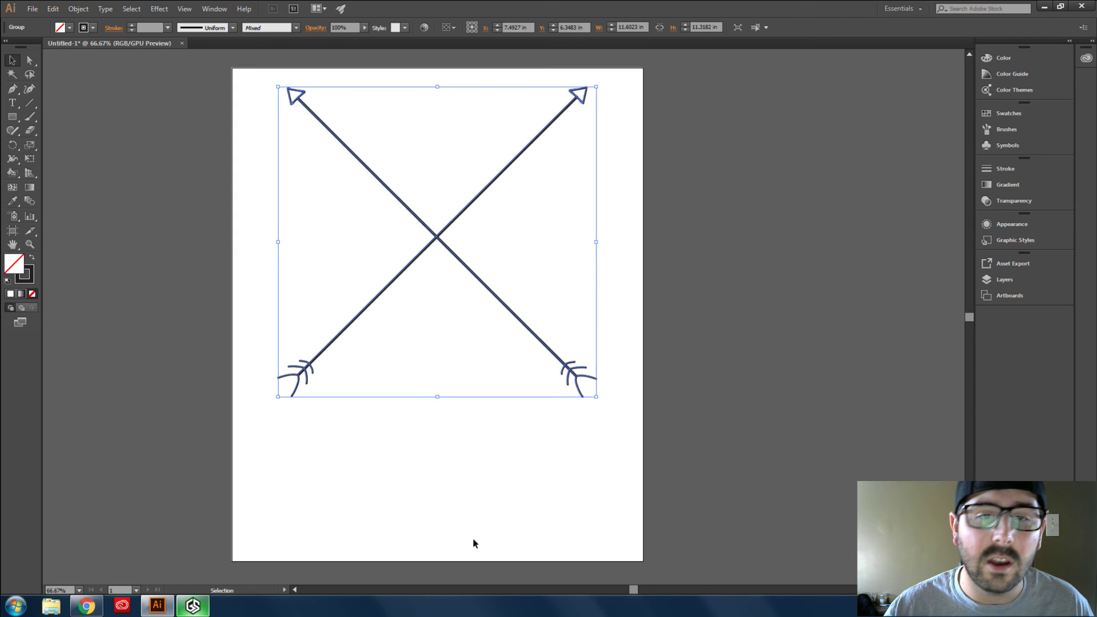
key("ctrl+h")
left_click(503, 469)
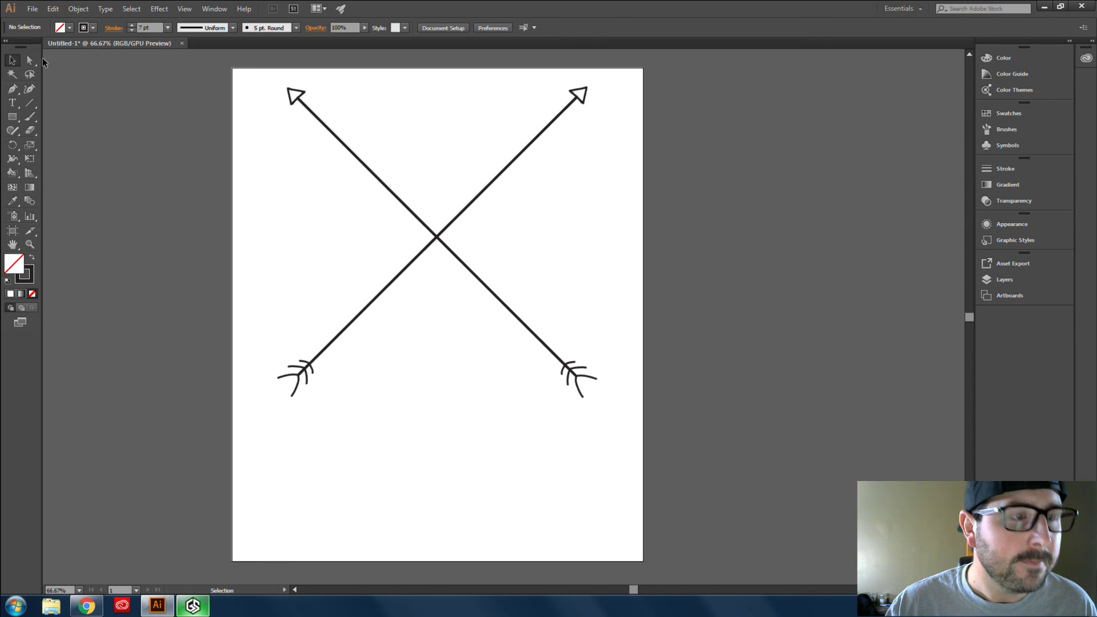
- Add the letter A as text in the space between the two arrowheads
left_click(12, 102)
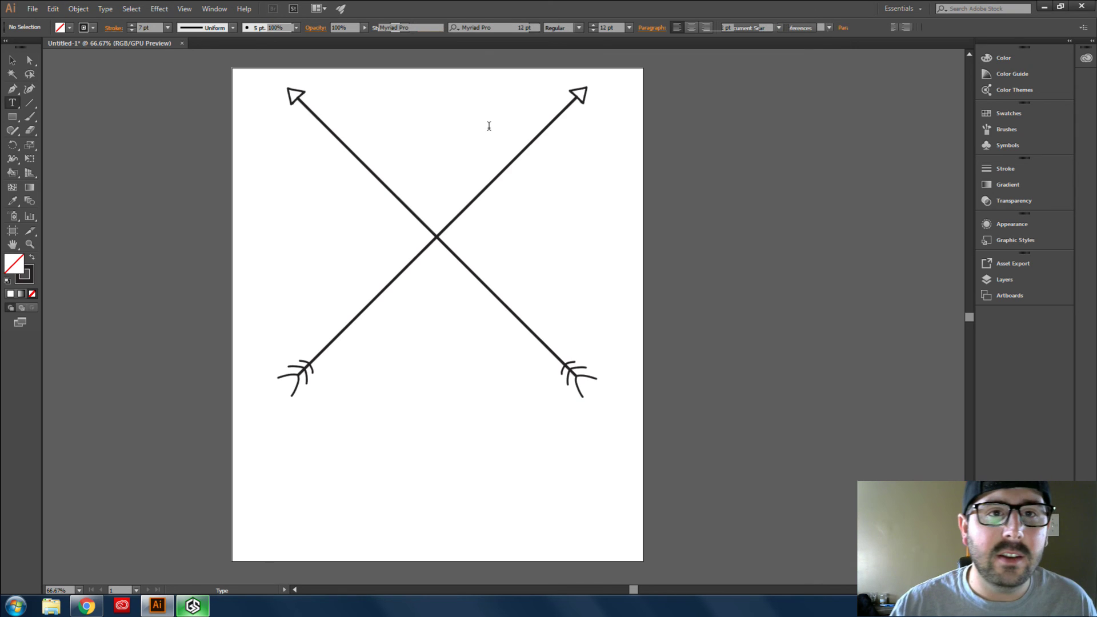
type("A")
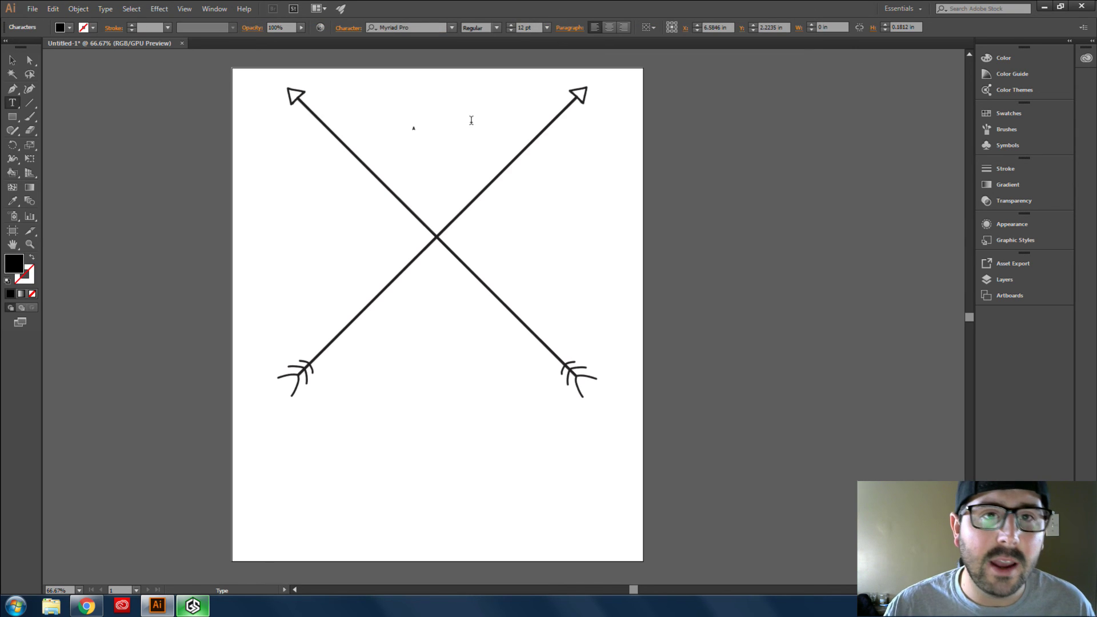
key("Escape")
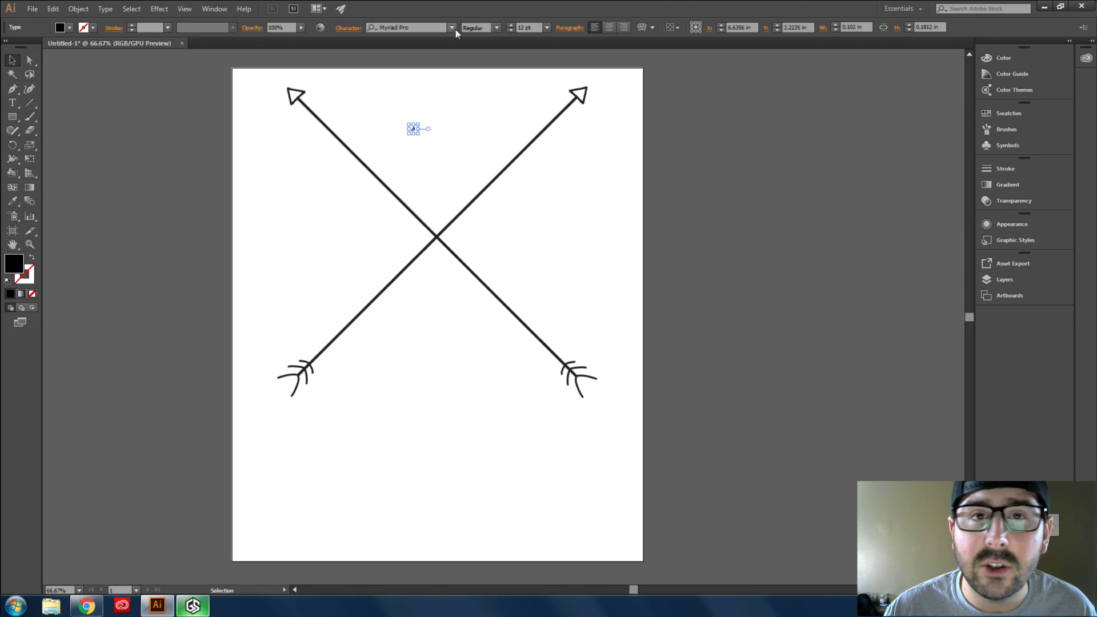
- Set the letter A's font size to 200 pt and centre it between the shafts above their crossing point
left_click_drag(532, 28, 514, 28)
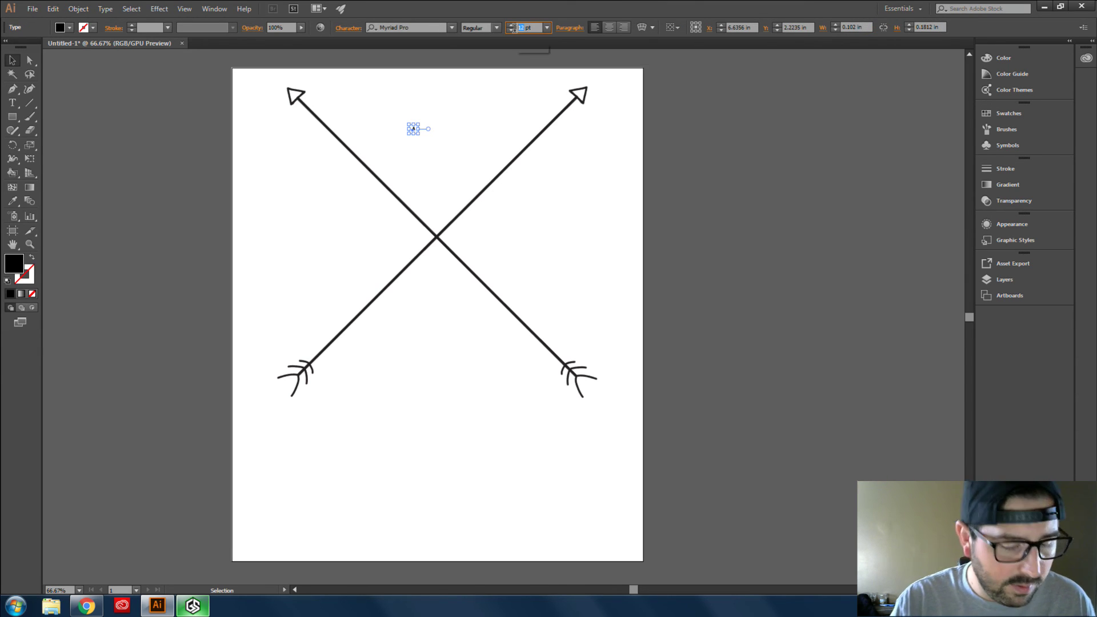
type("200")
key("Return")
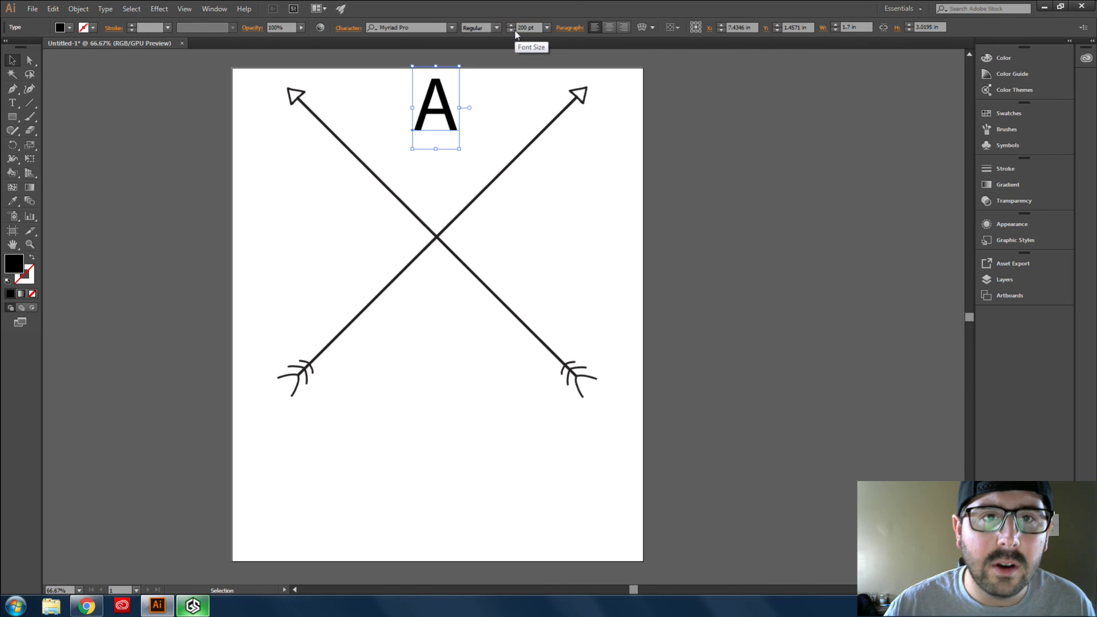
left_click_drag(451, 125, 449, 150)
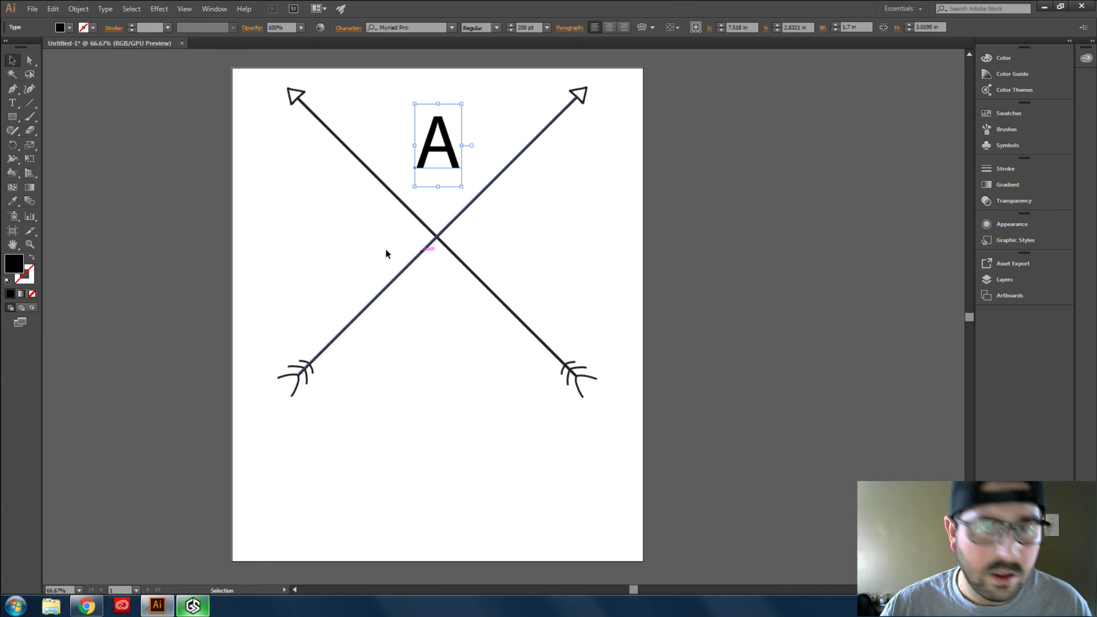
left_click(318, 238)
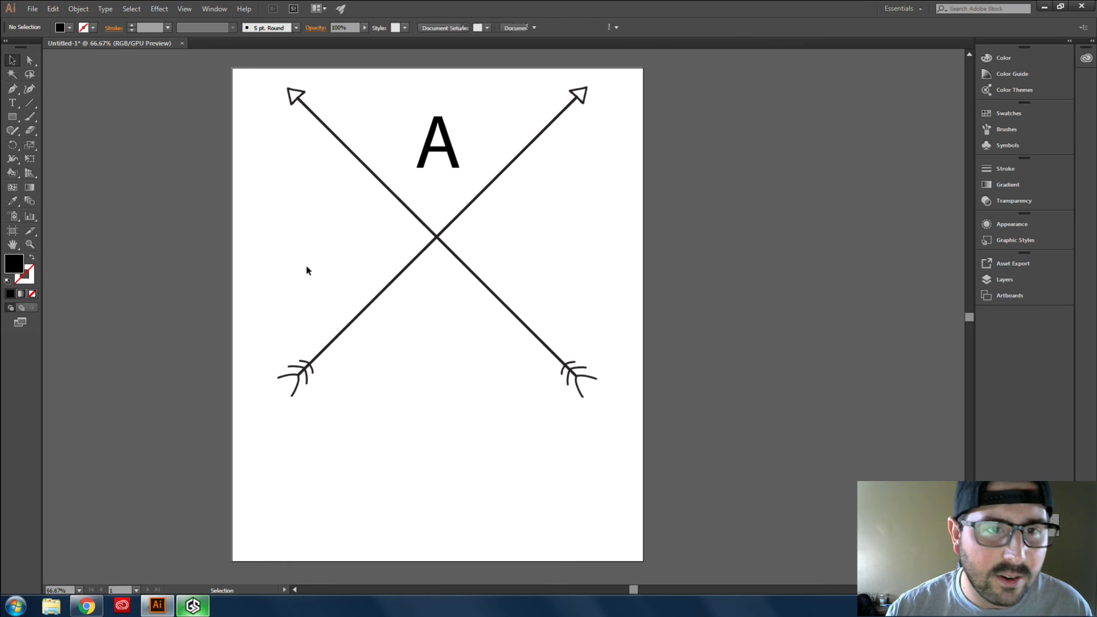
- Add the letter D as 200 pt text in the space on the left side of the arrows' crossing point
key("t")
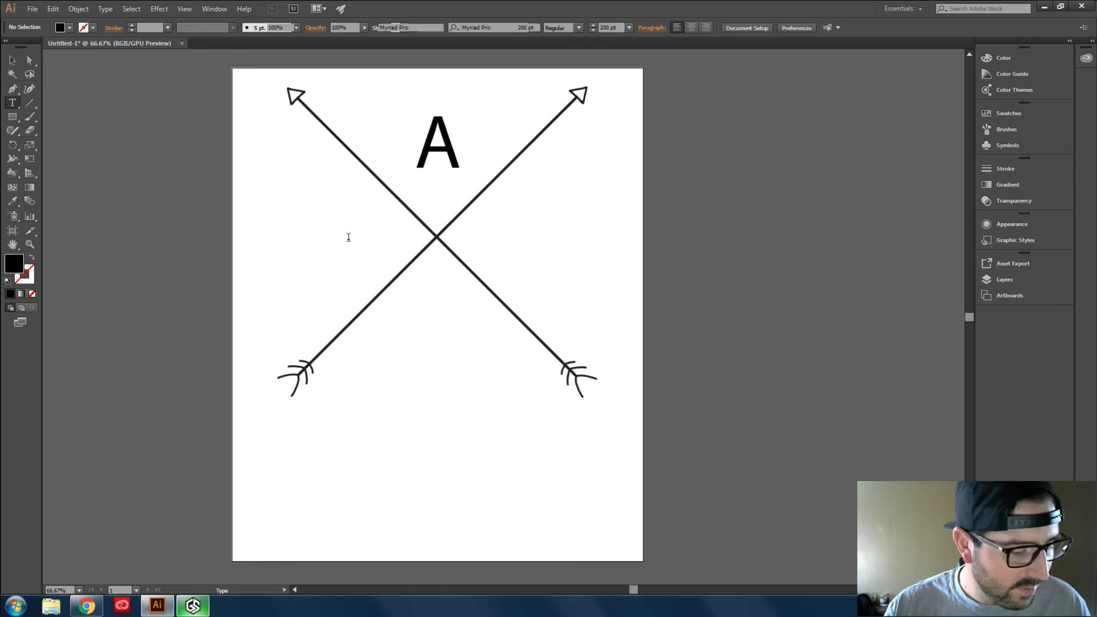
left_click(322, 235)
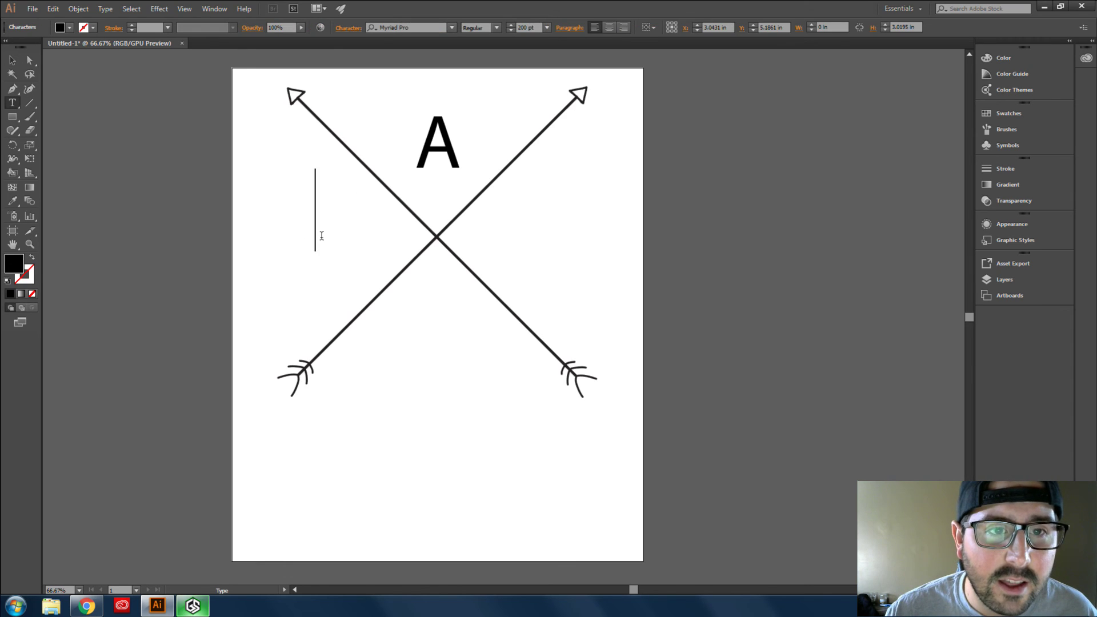
type("D")
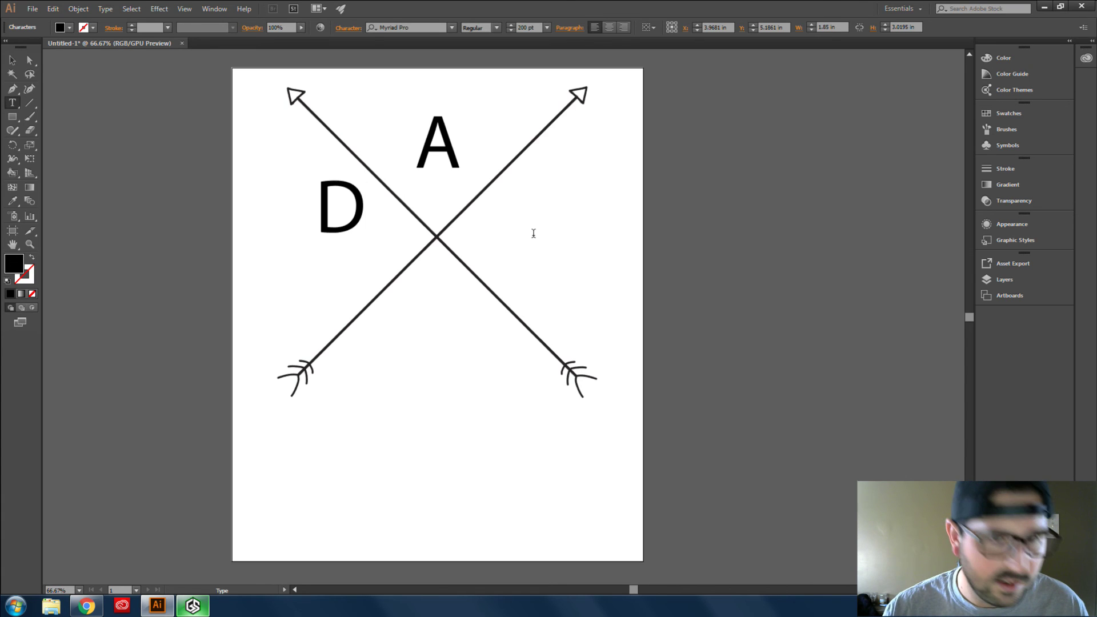
key("Escape")
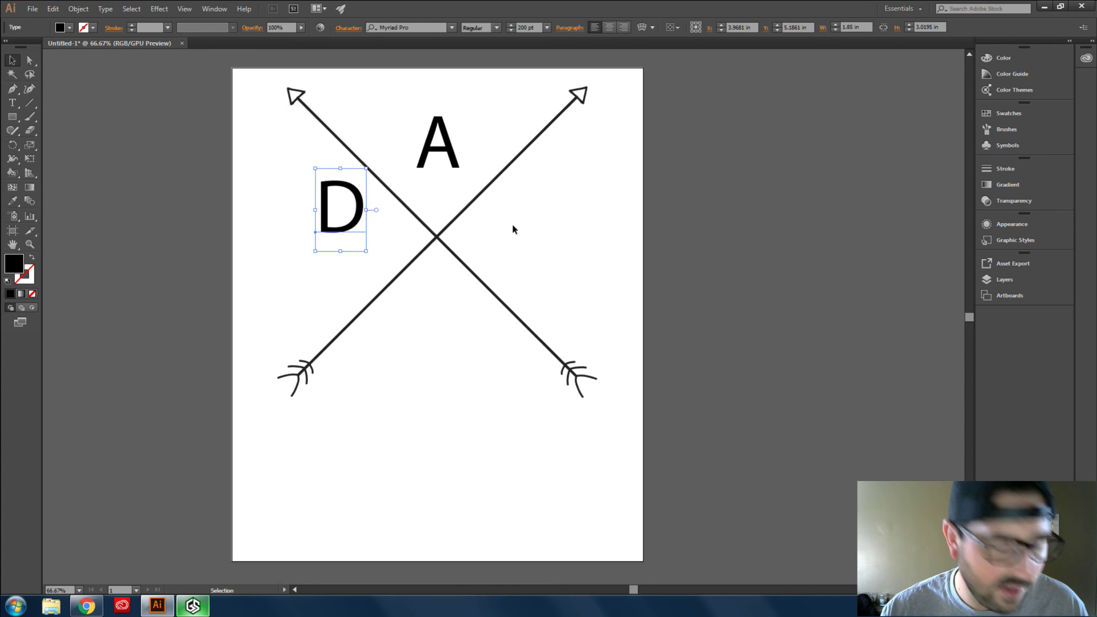
- Add a lowercase k as 200 pt text in the space on the right side of the arrows' crossing point
key("t")
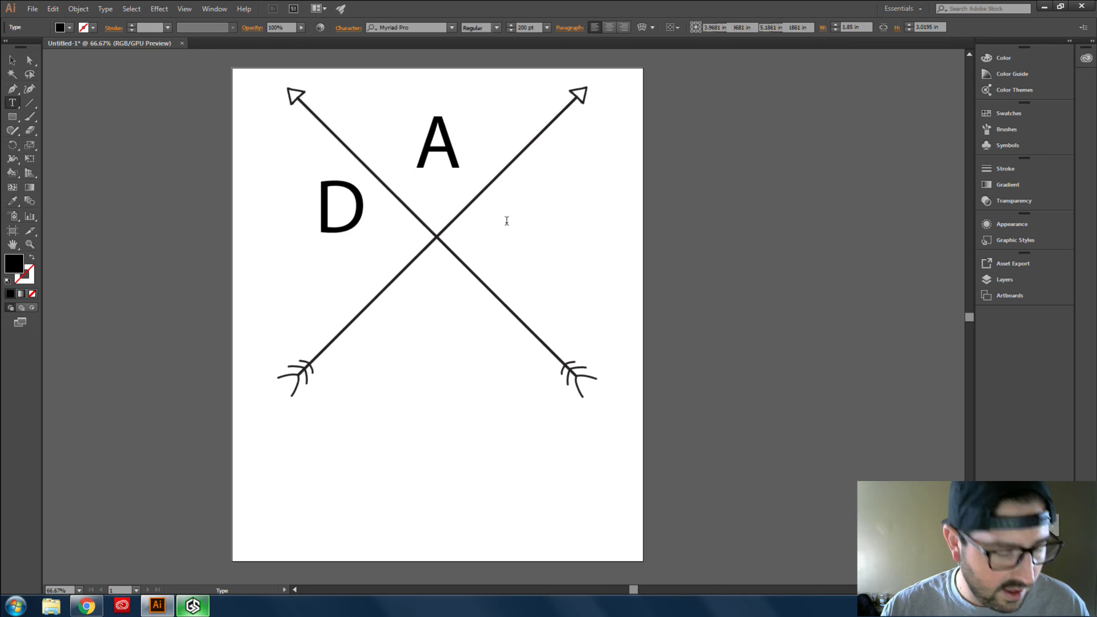
left_click(507, 221)
type("k")
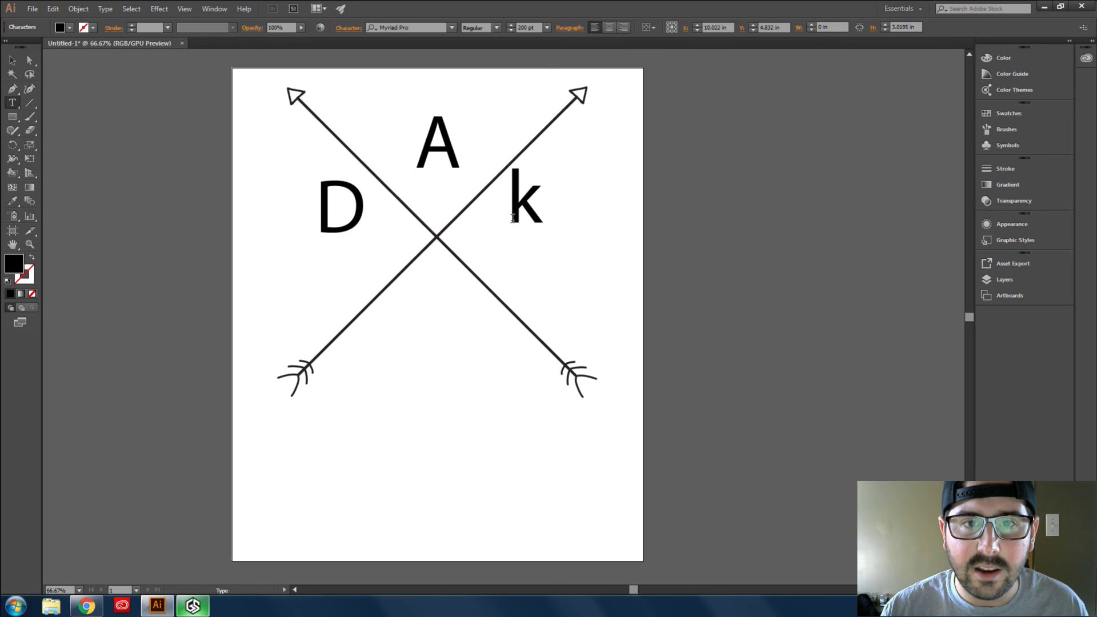
key("Escape")
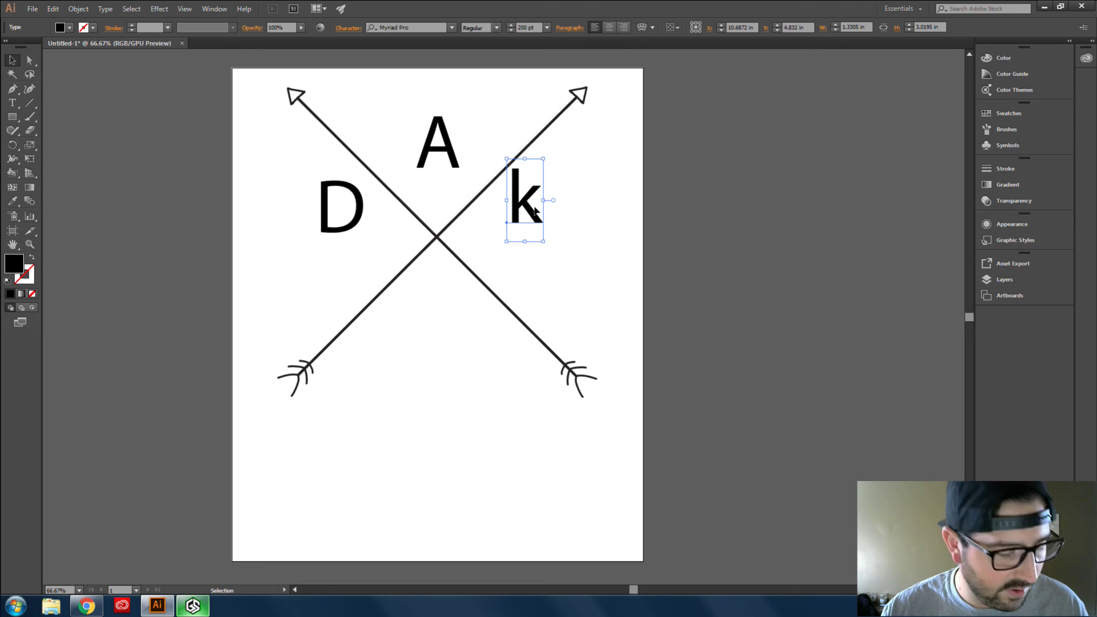
- Replace the lowercase k beside the crossing with a capital K
key("t")
left_click(535, 207)
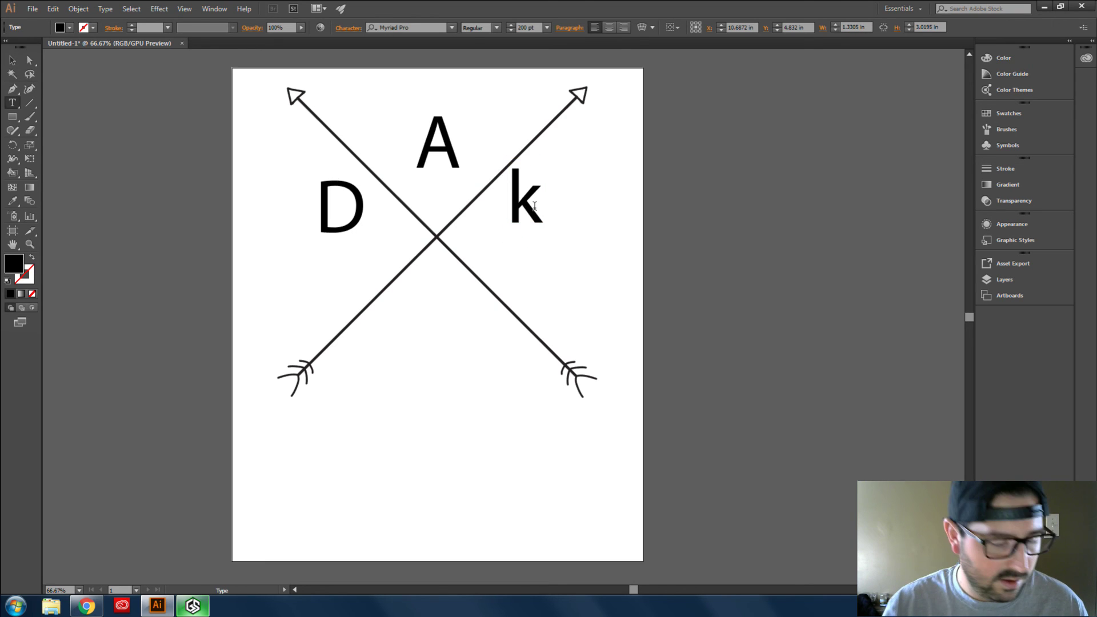
key("BackSpace")
type("K")
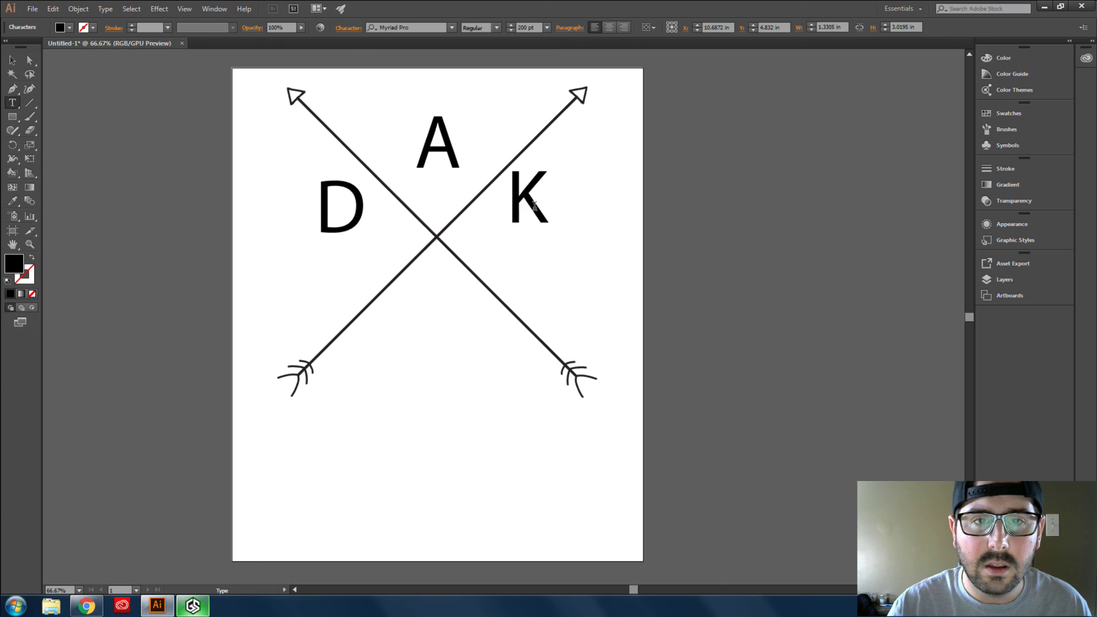
key("Escape")
- Move the letters K, A and D closer to the arrows' crossing point so they sit evenly around it
left_click_drag(523, 225, 505, 242)
left_click_drag(440, 151, 440, 164)
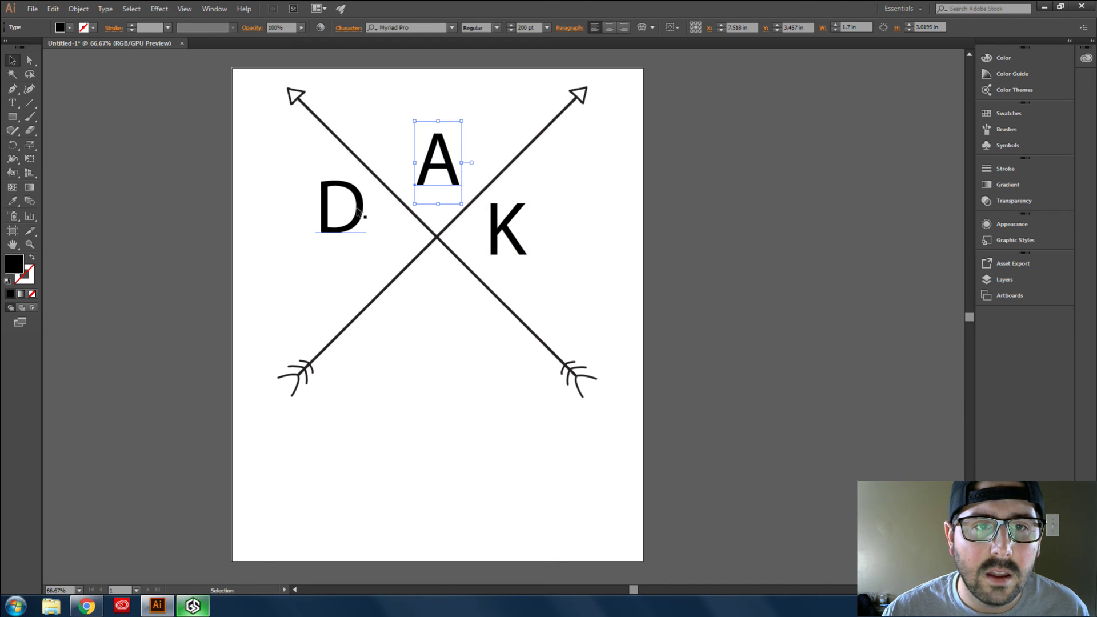
left_click_drag(357, 211, 375, 230)
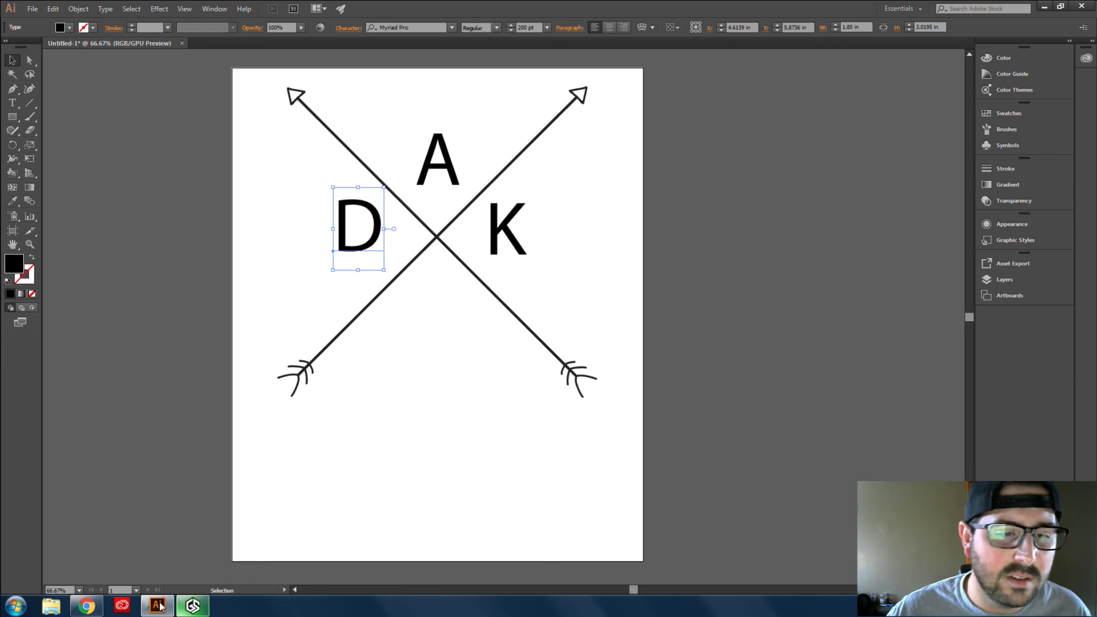
left_click(184, 609)
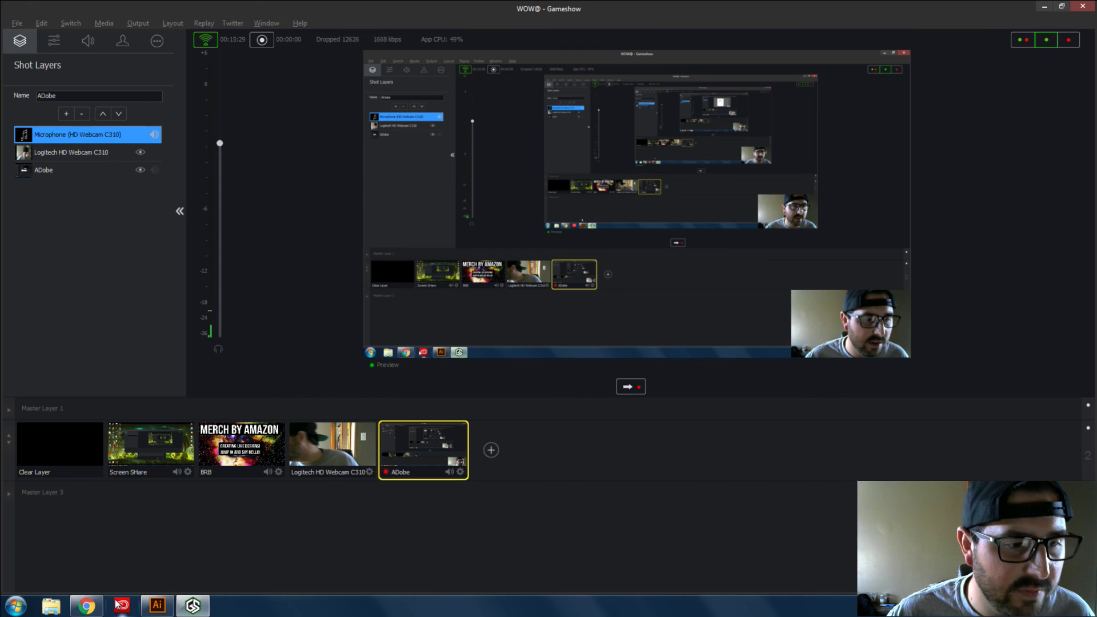
left_click(158, 606)
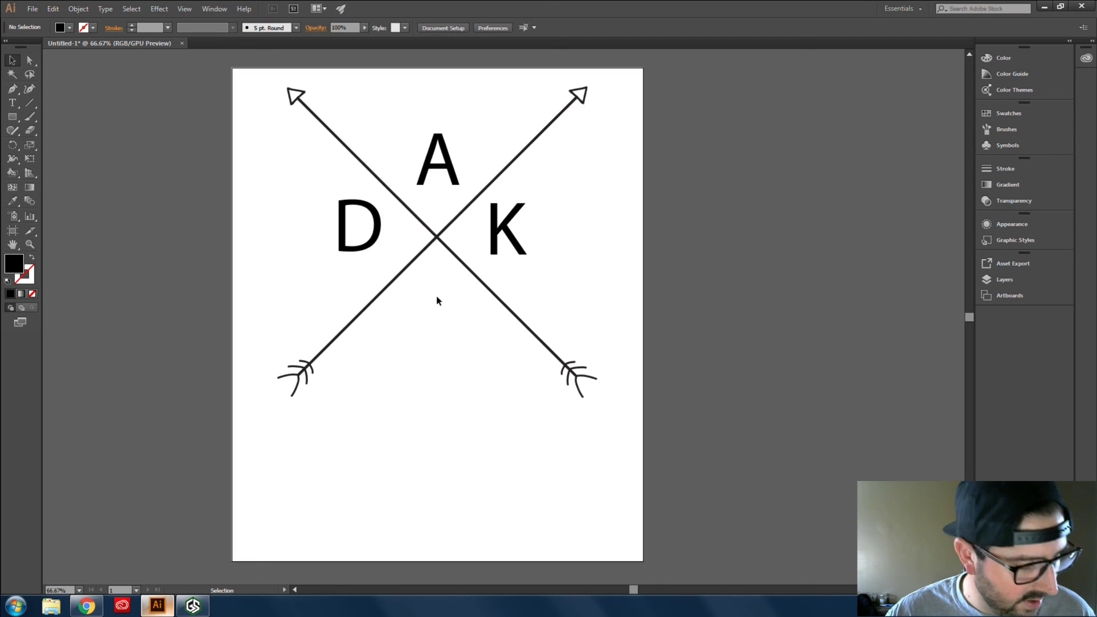
- Add the letter S as 200 pt text in the space between the shafts below their crossing point
key("t")
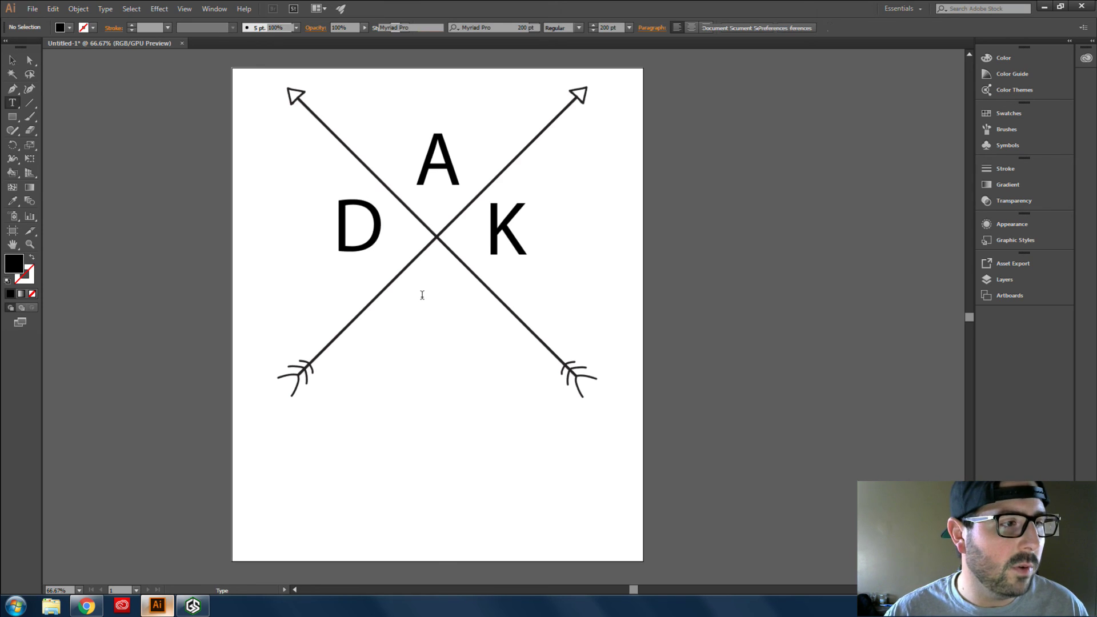
left_click(422, 295)
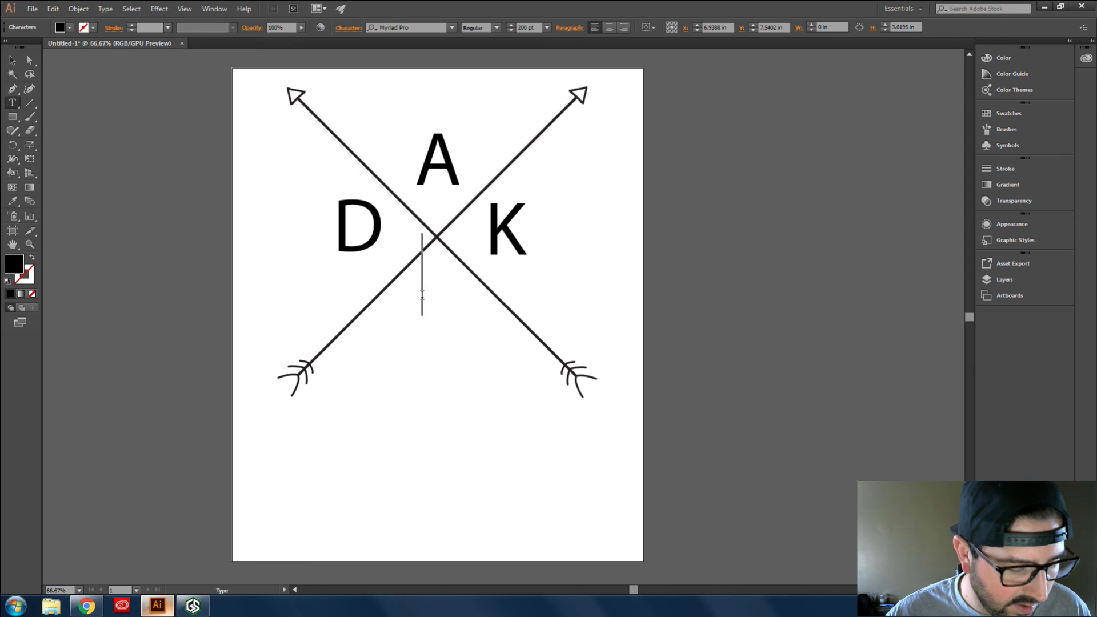
type("S")
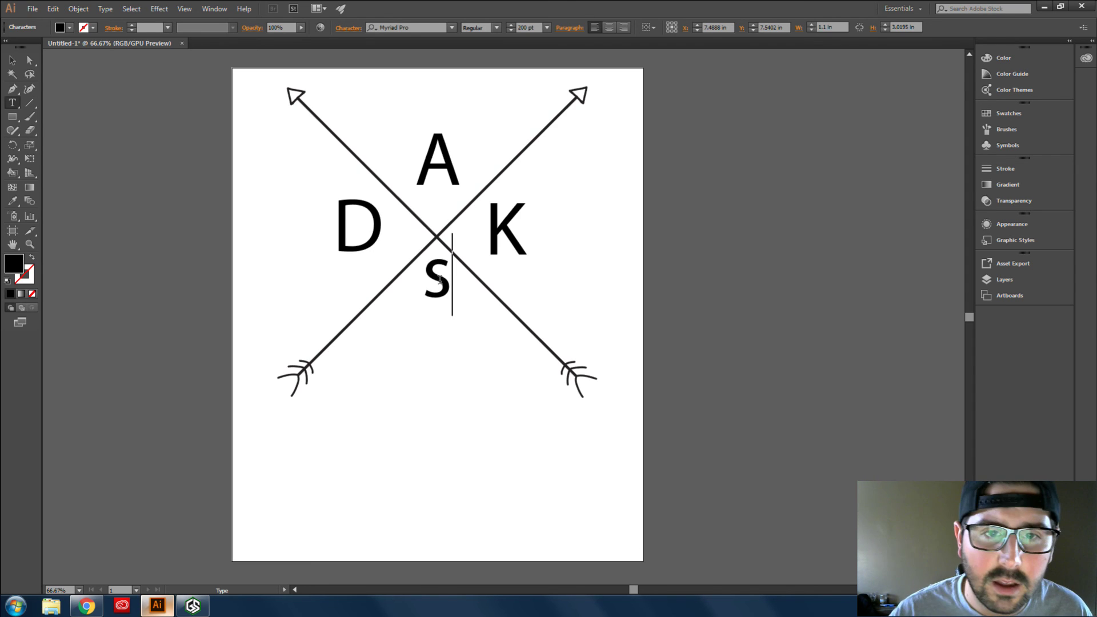
key("Escape")
left_click_drag(443, 281, 435, 313)
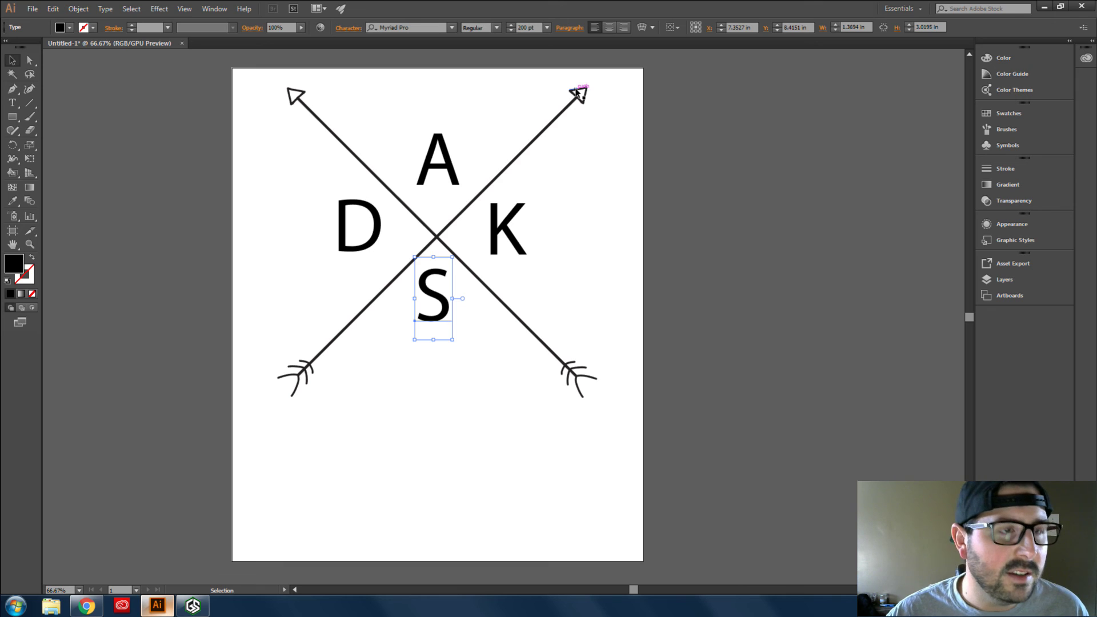
- Move the letter S slightly farther down from the crossing, to about Y 8.71 in, and deselect it
left_click(77, 9)
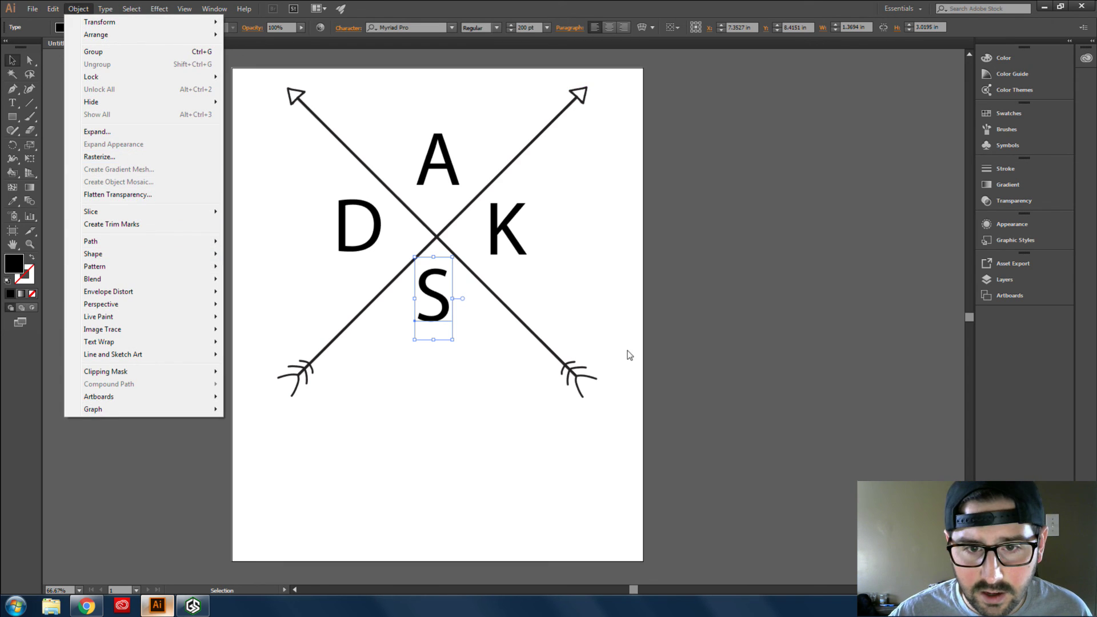
left_click(492, 469)
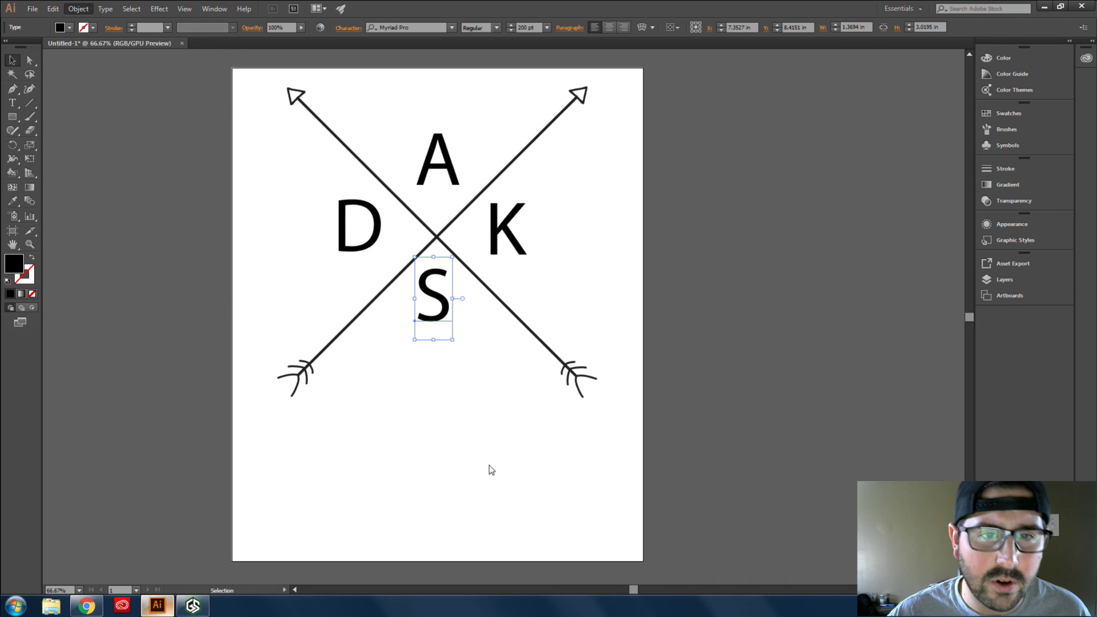
left_click_drag(440, 291, 438, 304)
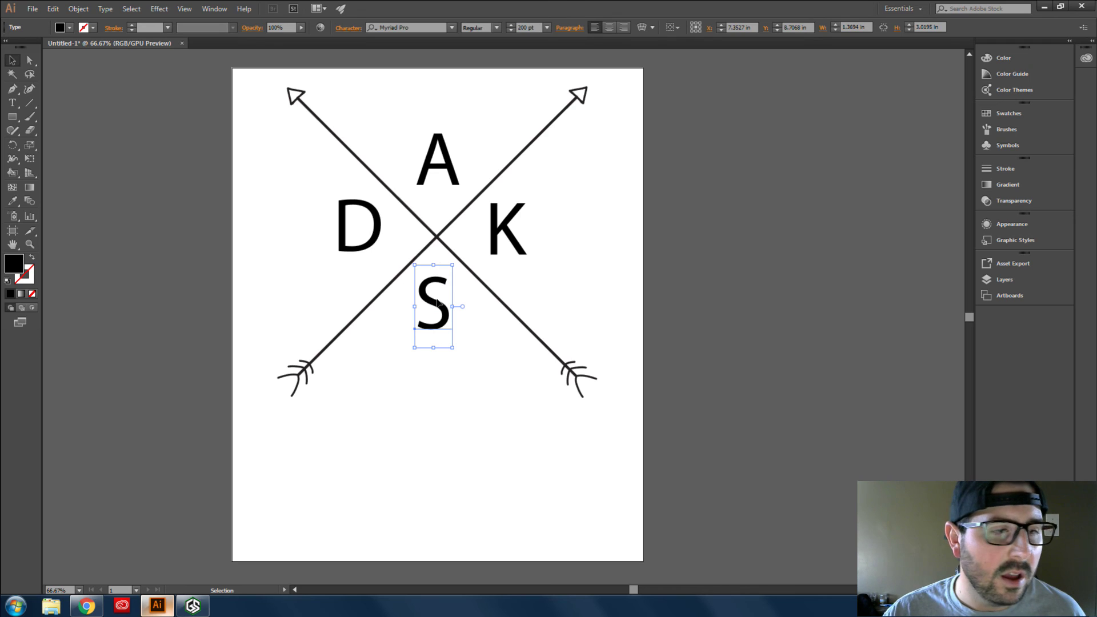
left_click(530, 348)
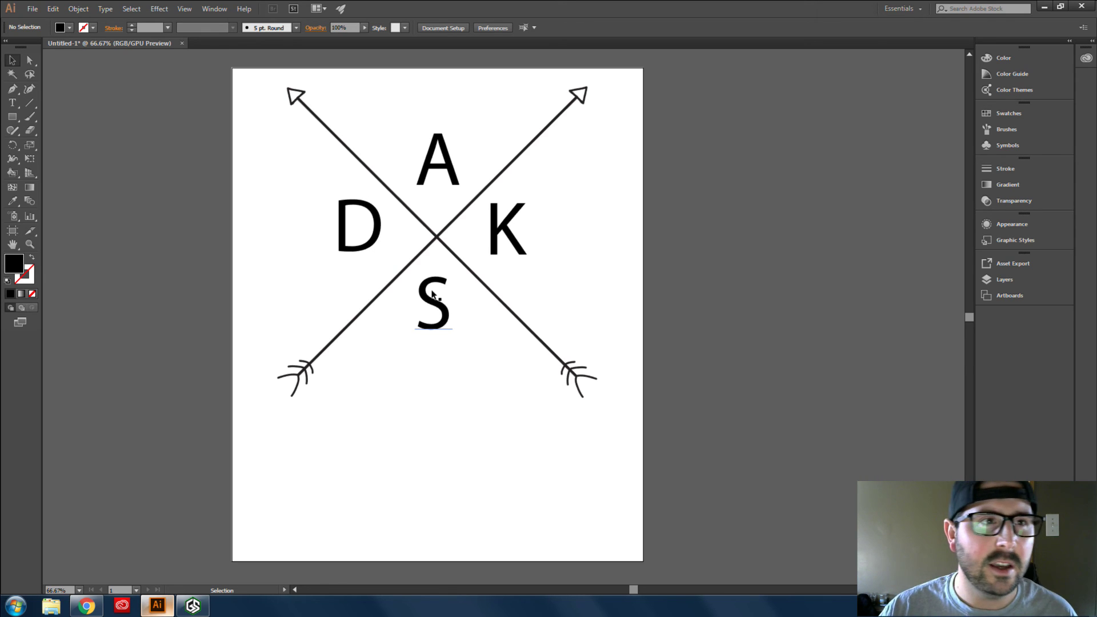
left_click(78, 9)
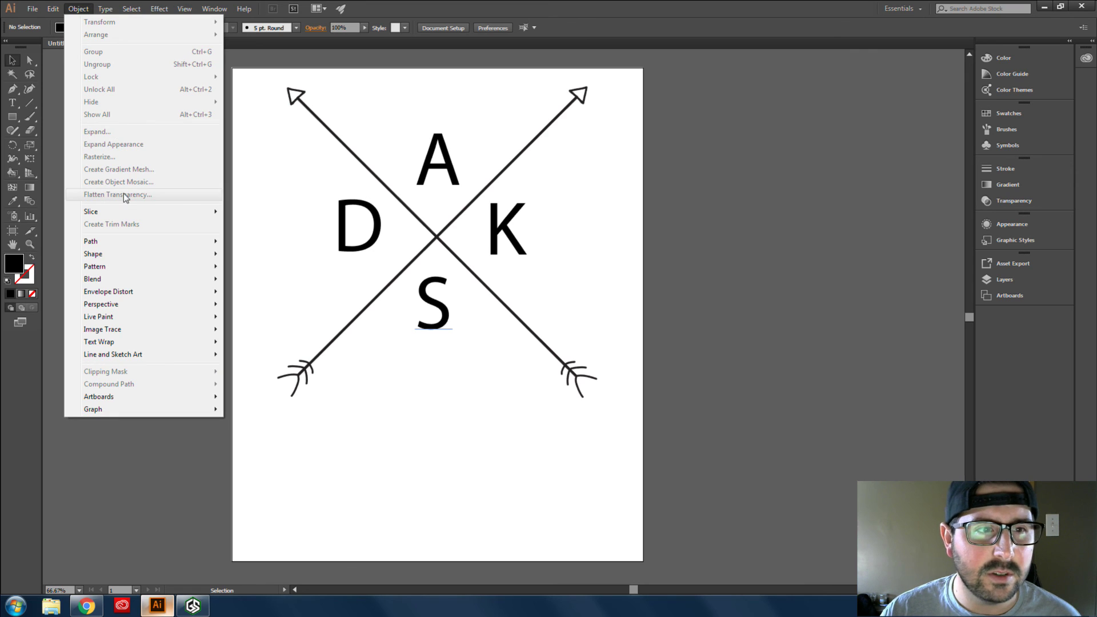
left_click(79, 8)
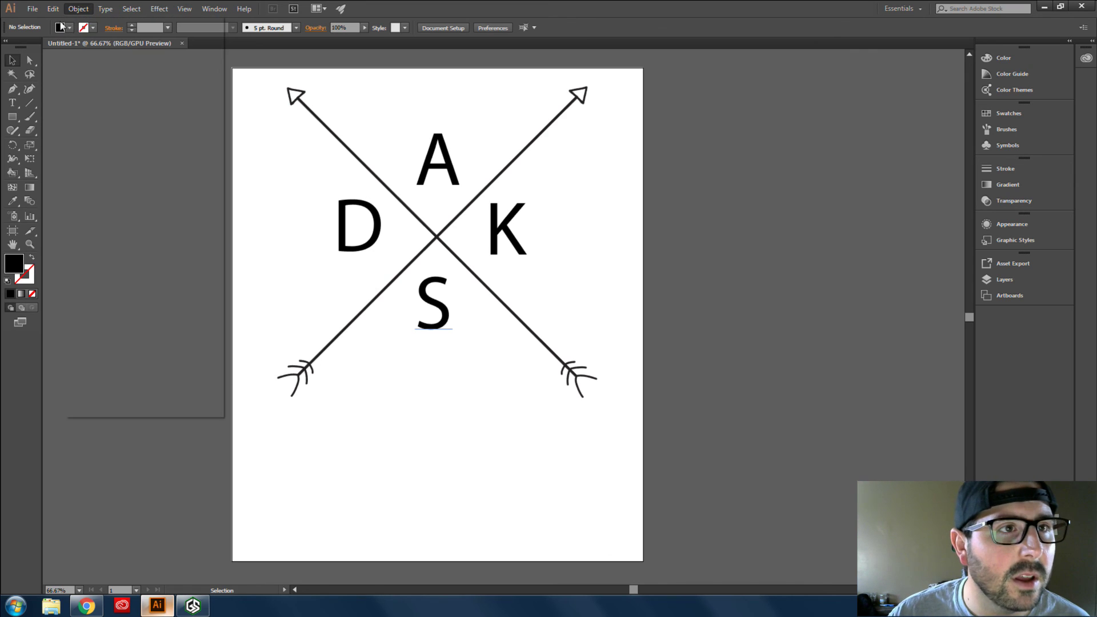
left_click(80, 6)
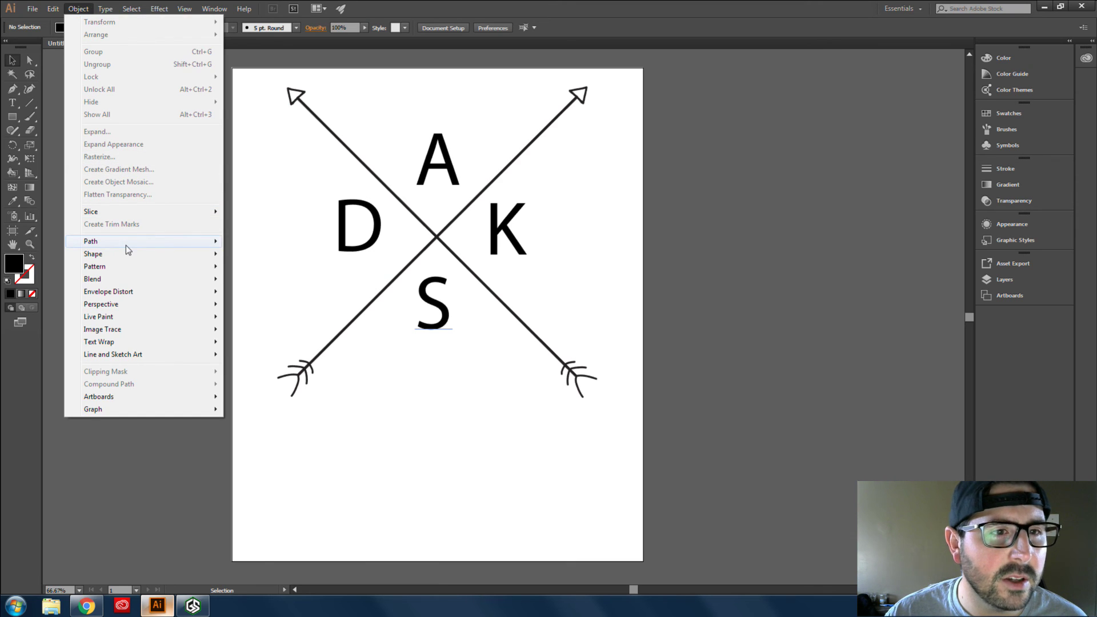
mouse_move(126, 245)
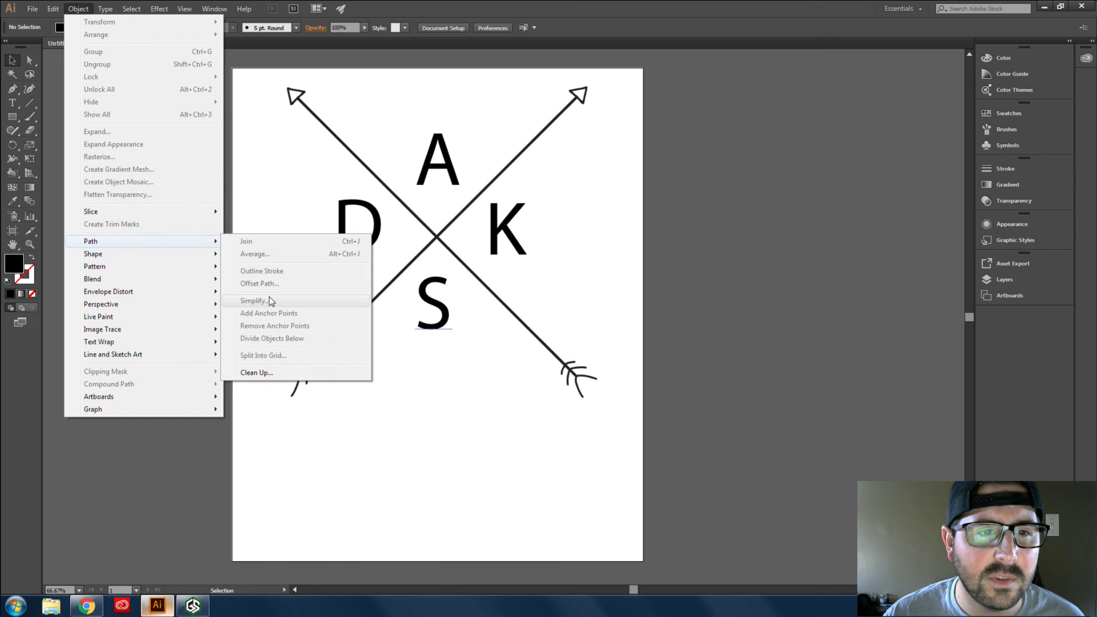
left_click(483, 467)
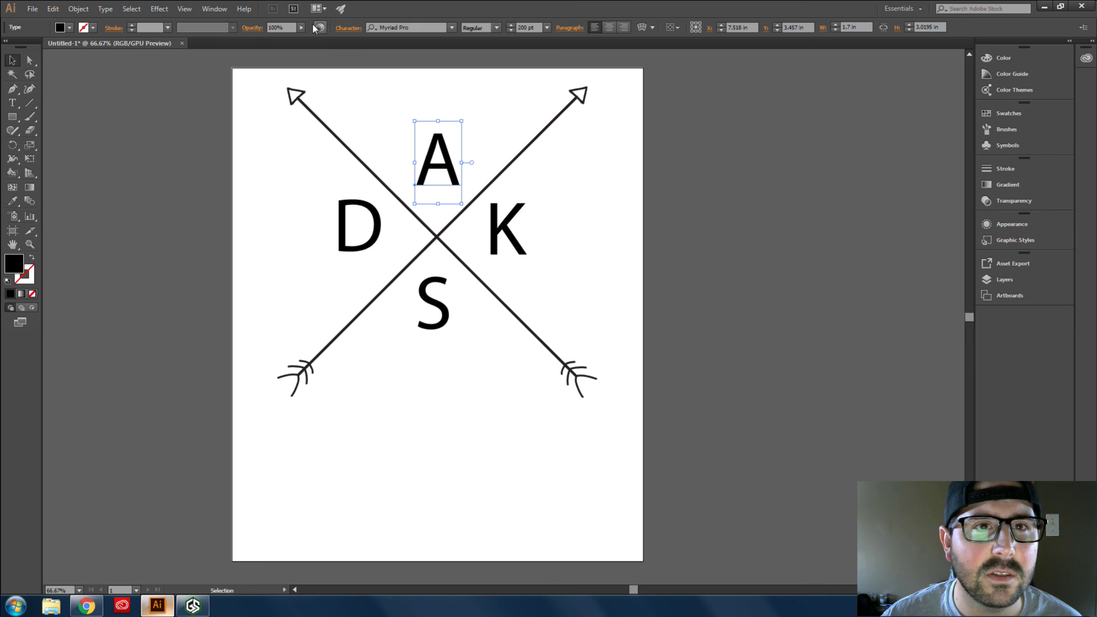
- Change the font of the letter A above the crossing to Red Moon Rising Regular
left_click(452, 28)
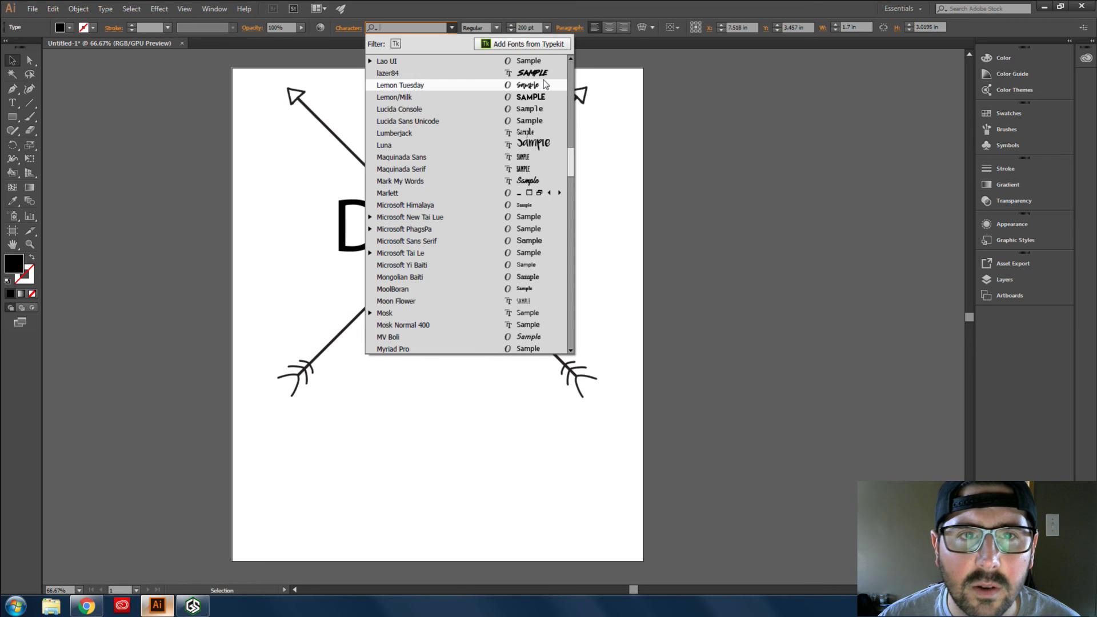
scroll(524, 134, "down", 2)
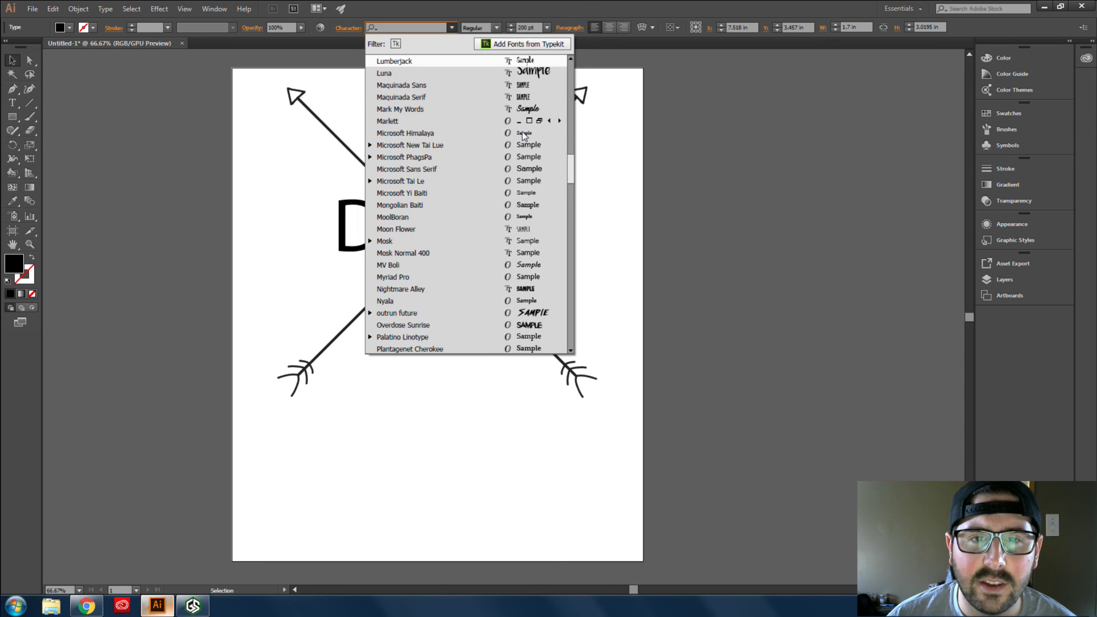
scroll(524, 135, "down", 4)
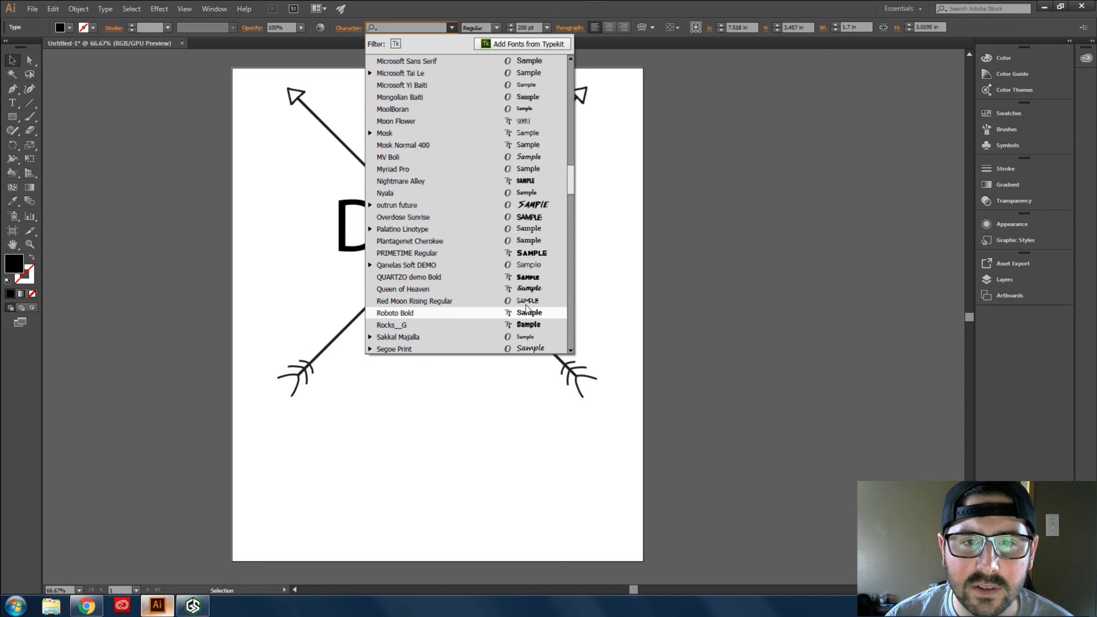
left_click(526, 312)
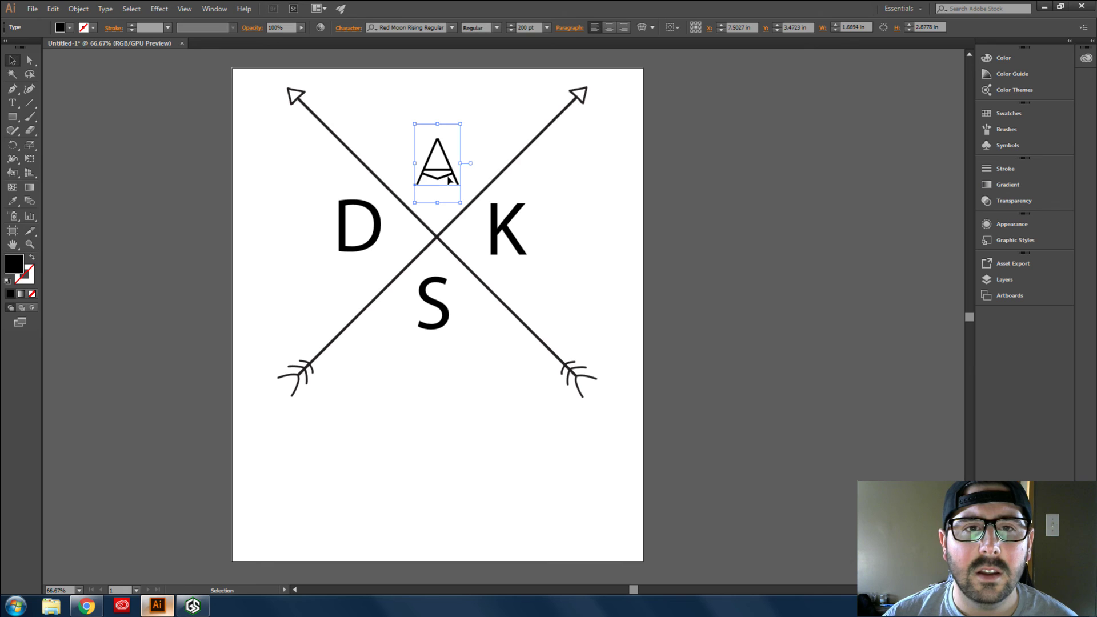
- Change the font of the letter K to Red Moon Rising Regular and deselect it
left_click(518, 245)
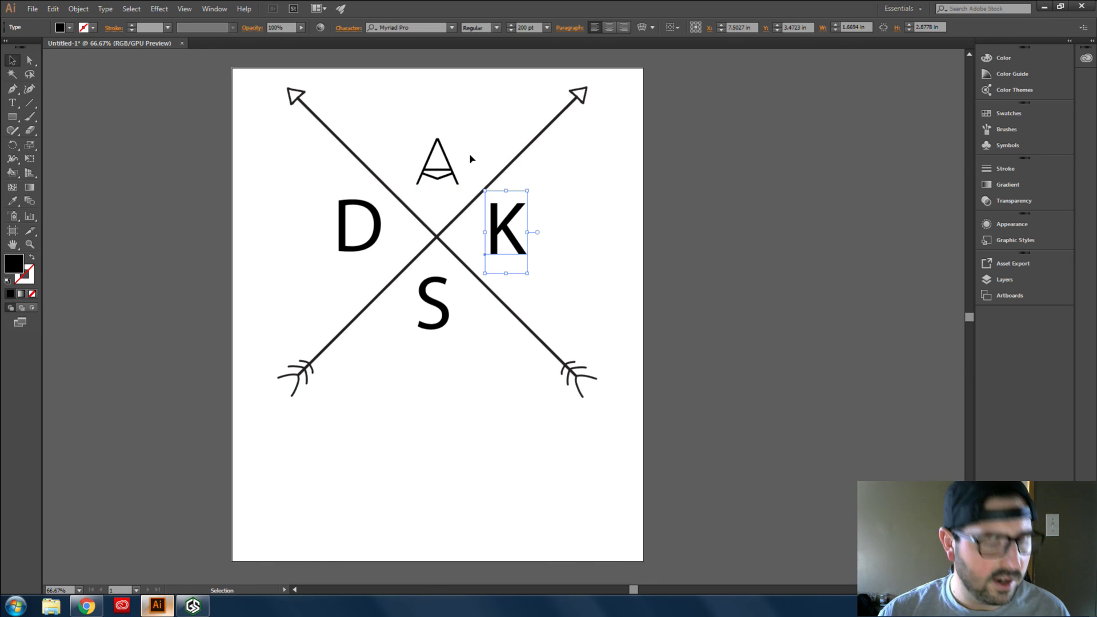
left_click(405, 27)
type("r")
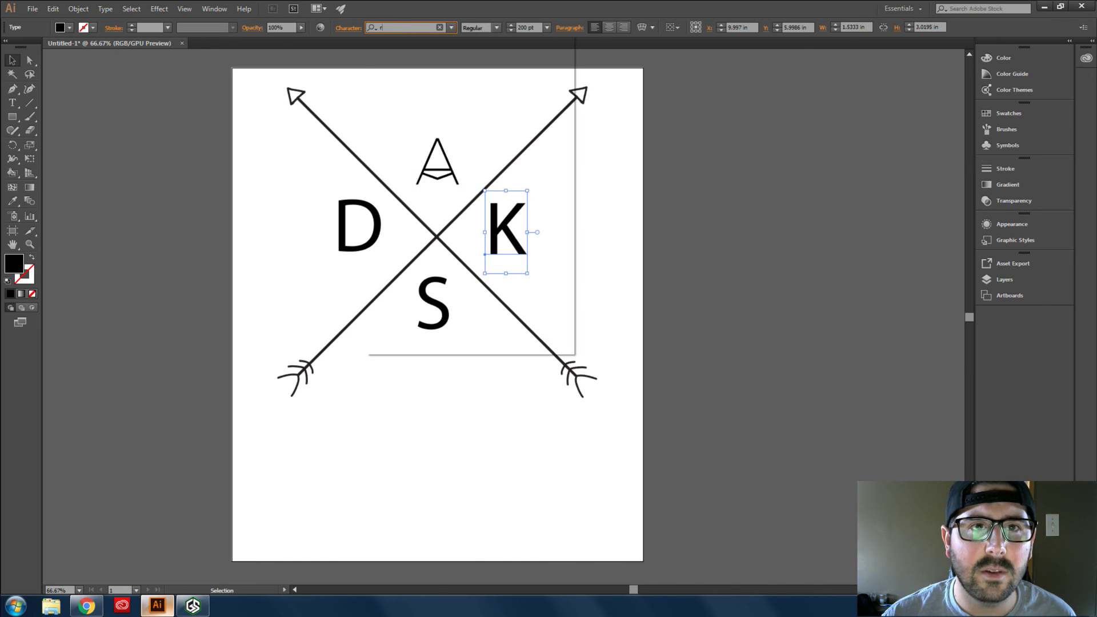
left_click(437, 60)
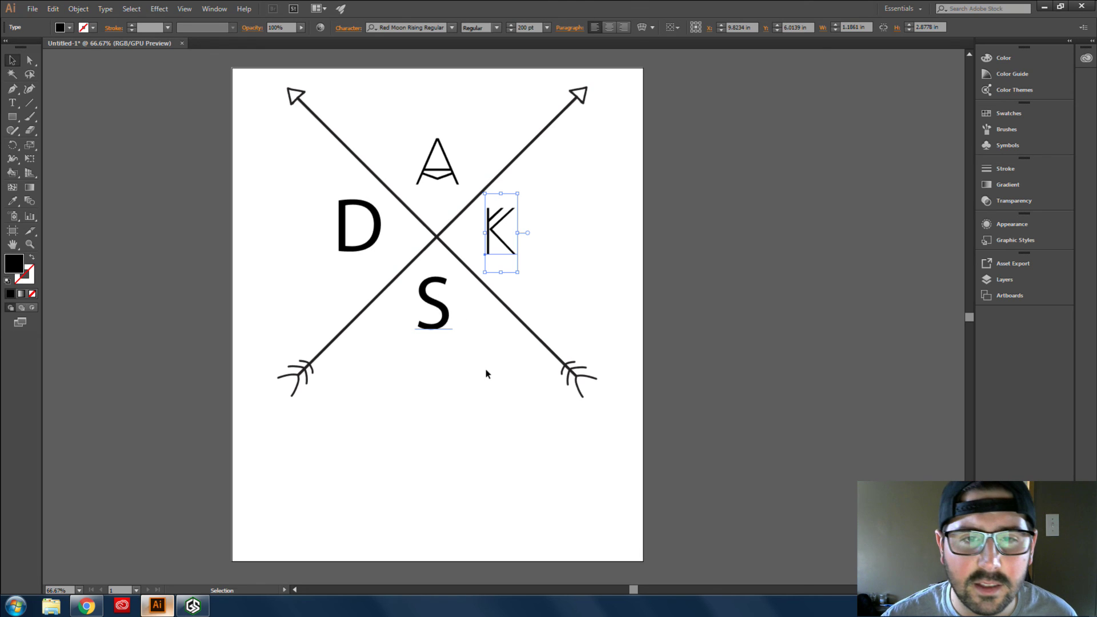
left_click(463, 362)
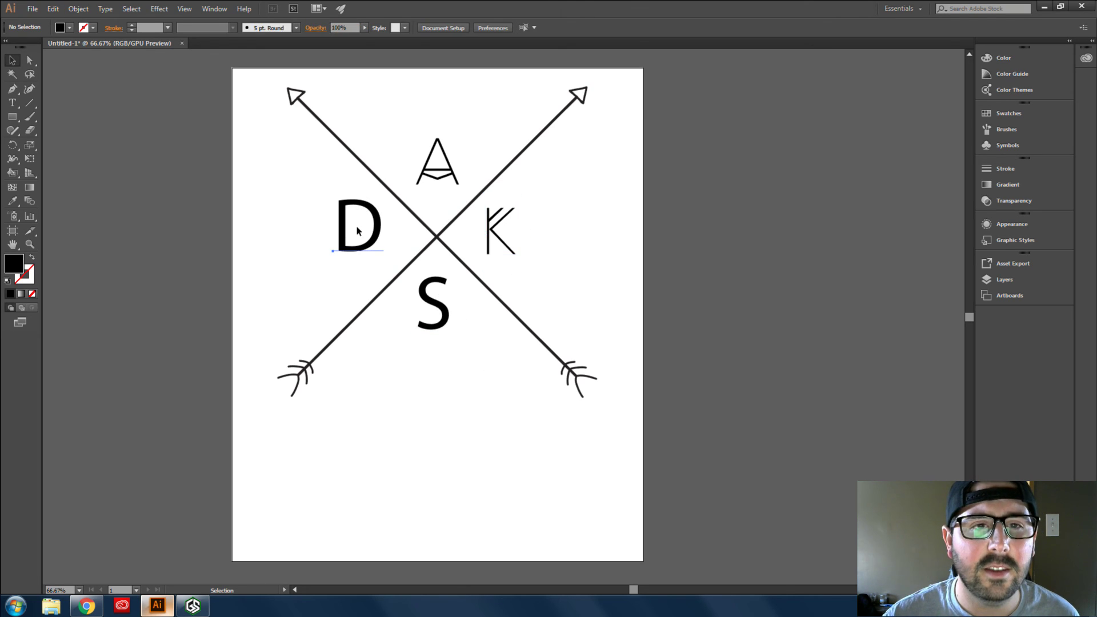
- Set the letter D in the Red Moon Rising Regular font
left_click(376, 234)
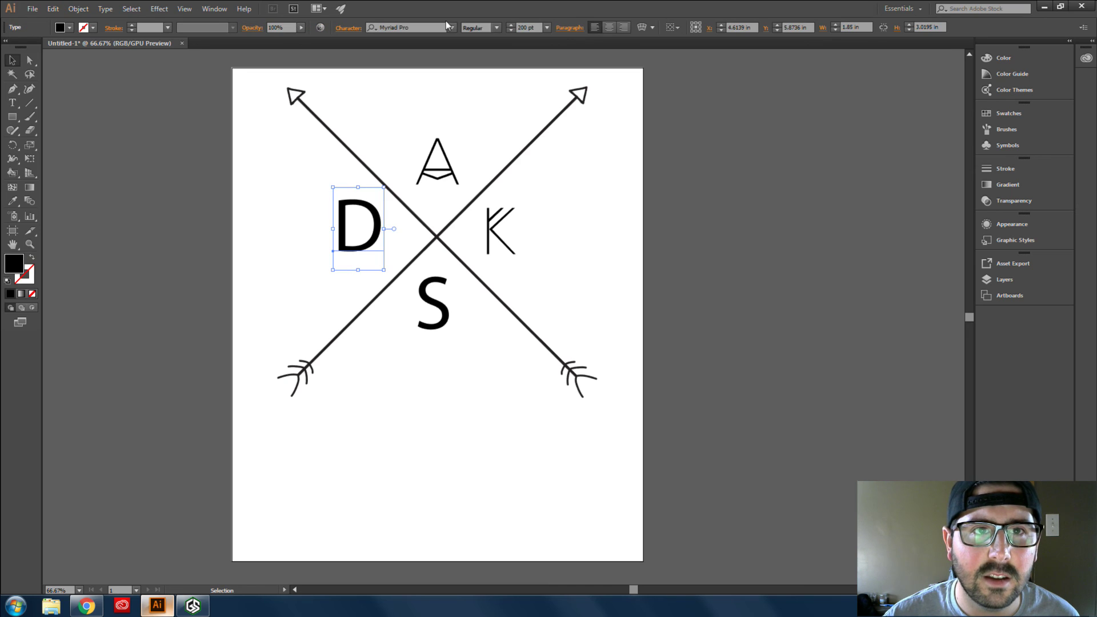
left_click(404, 27)
type("r")
key("Return")
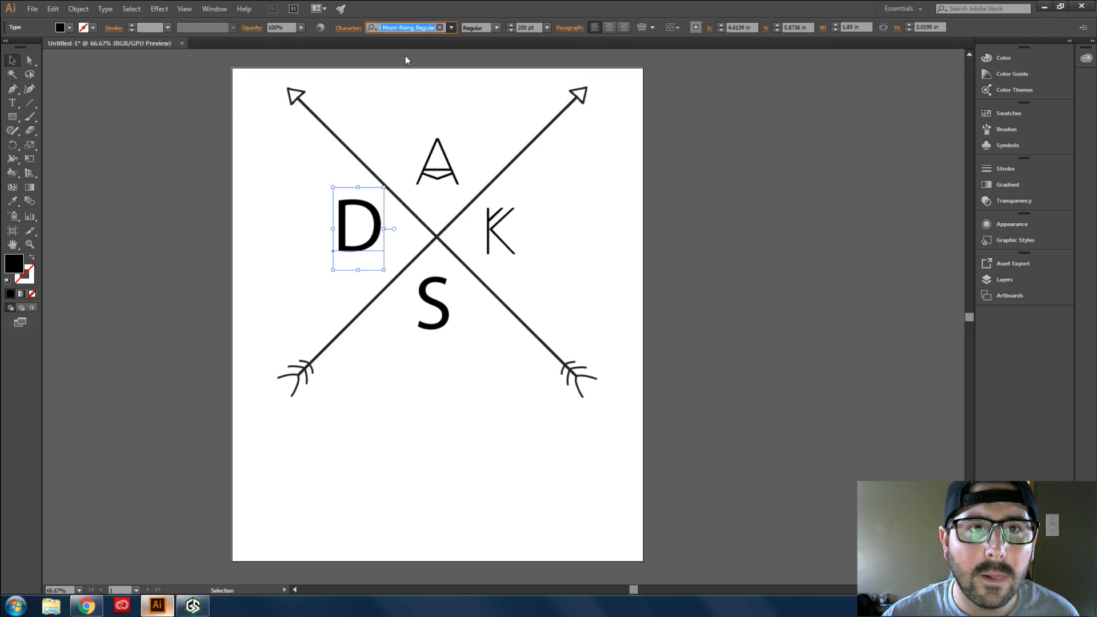
- Apply the Red Moon Rising Regular font to the letter S below the crossing
left_click(438, 289)
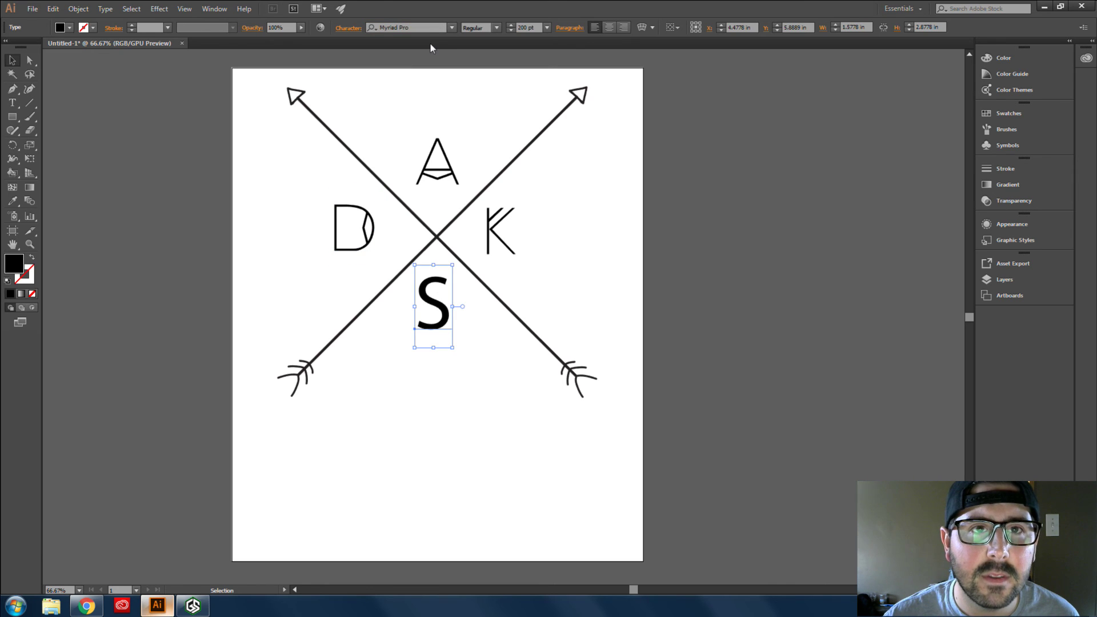
left_click(424, 27)
type("r")
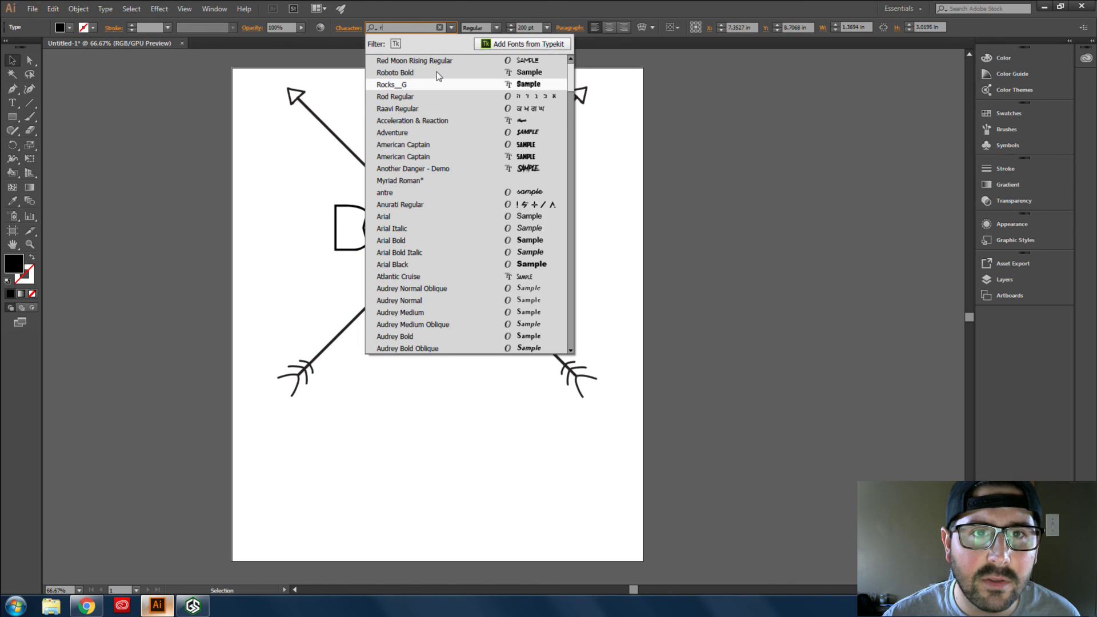
left_click(438, 61)
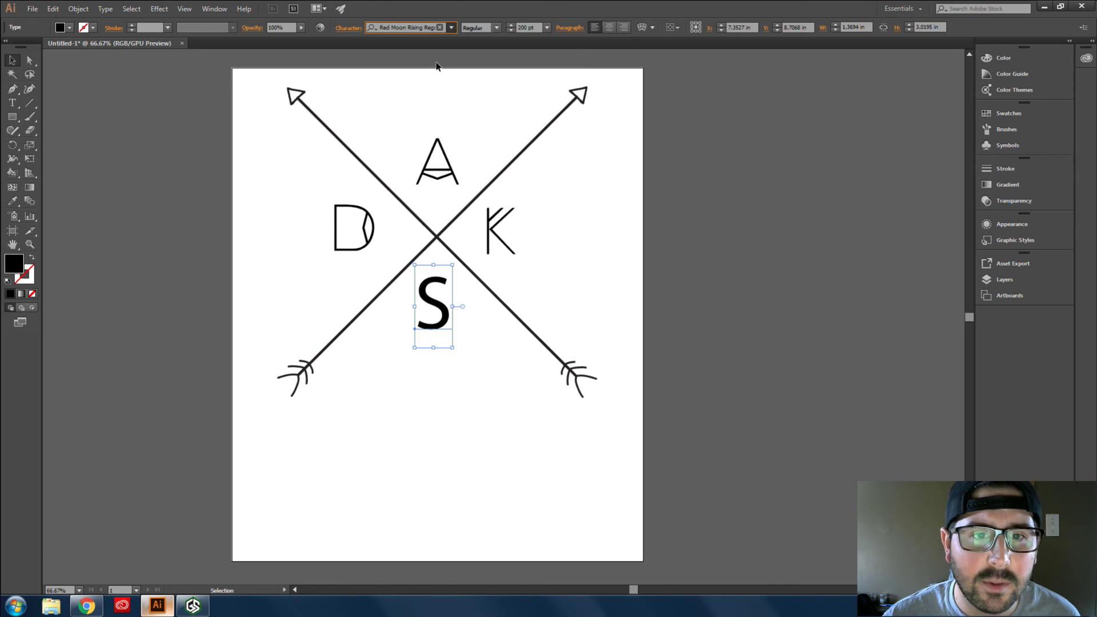
- Try the letter A above the crossing at 300 pt and recentre it between the arrows
left_click(469, 374)
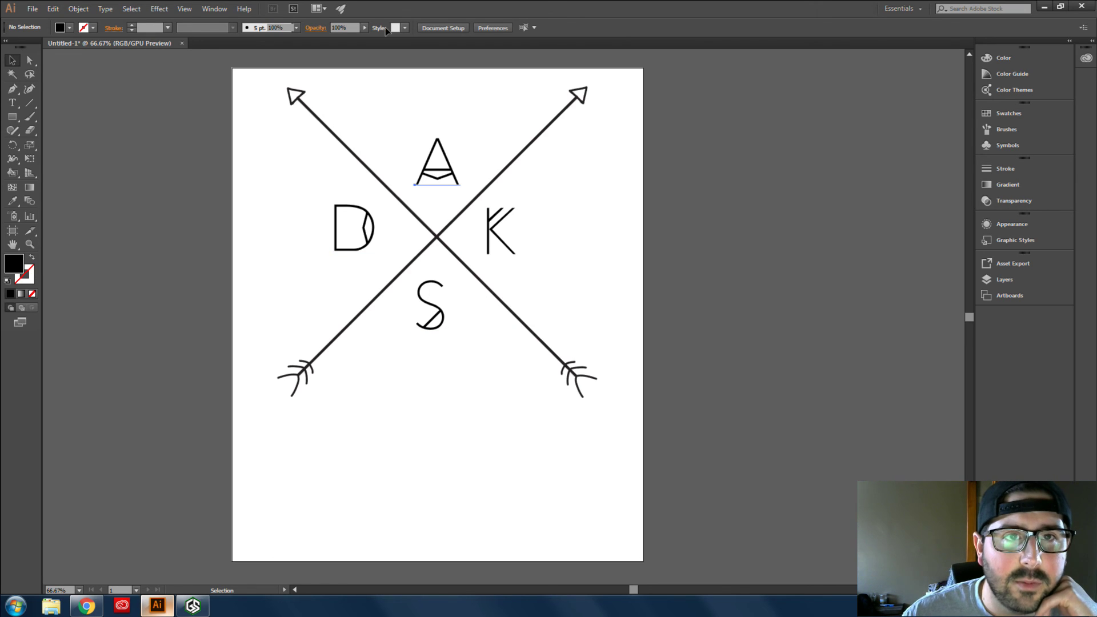
left_click(437, 171)
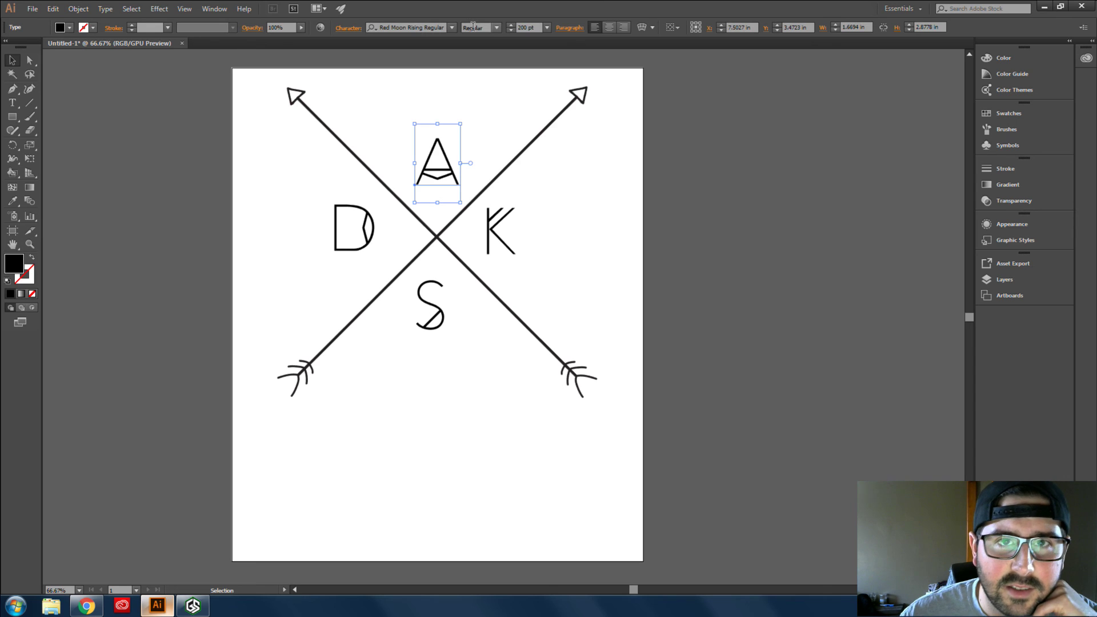
left_click(523, 27)
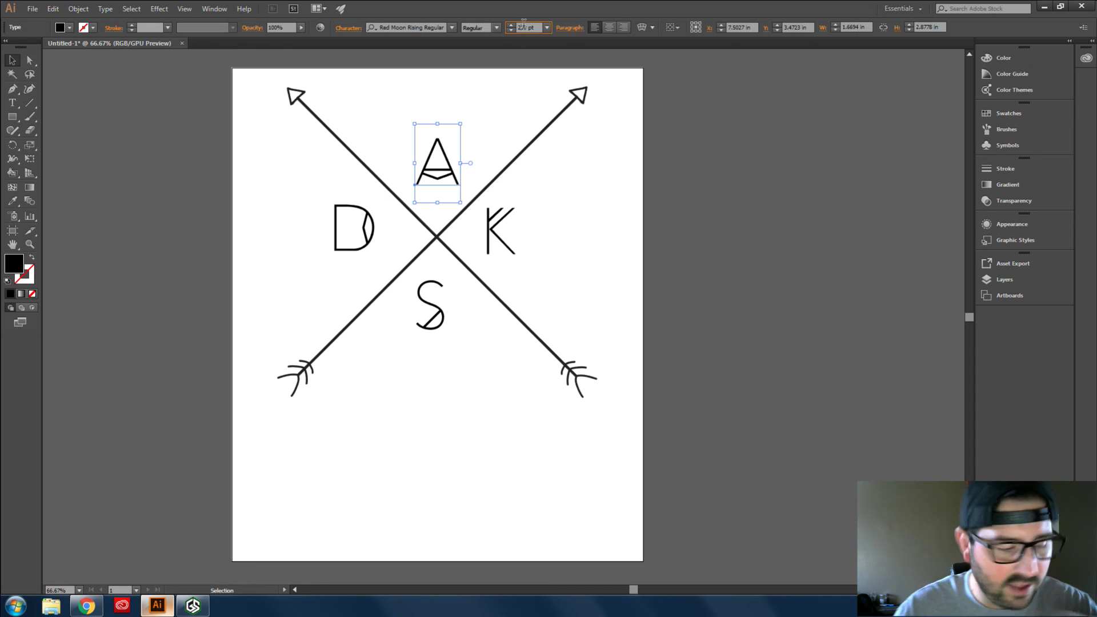
type("300")
key("Return")
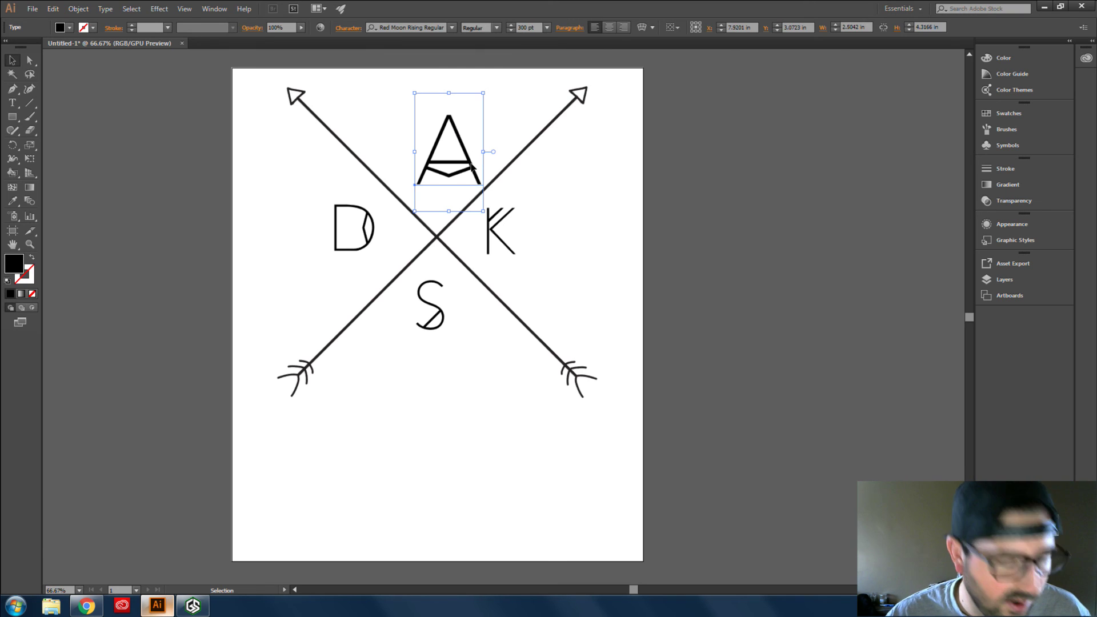
left_click_drag(467, 162, 458, 160)
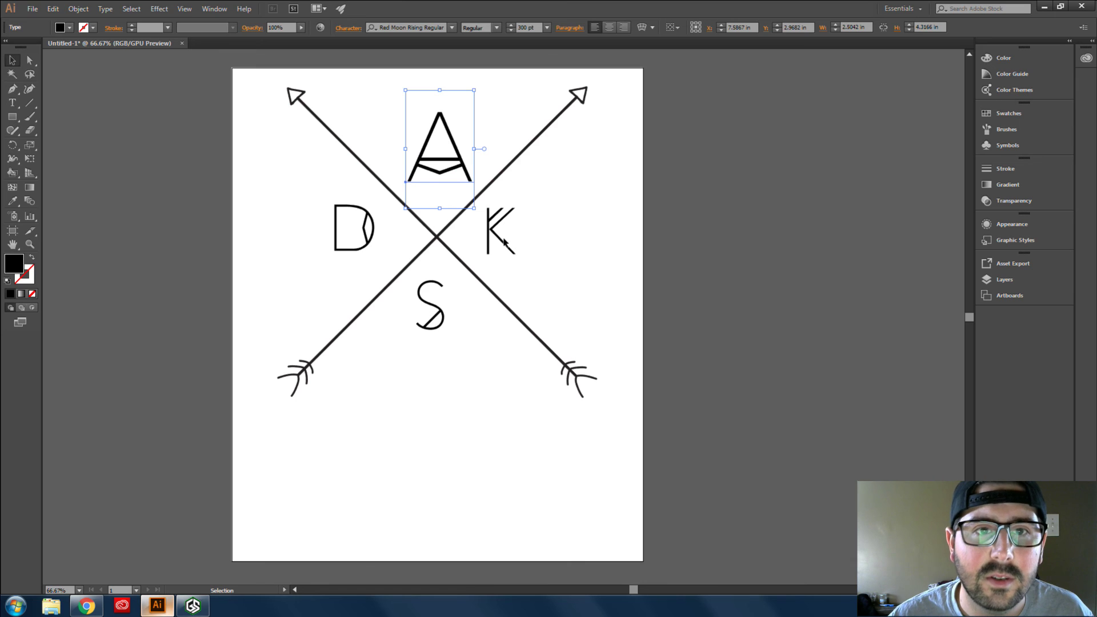
left_click(569, 264)
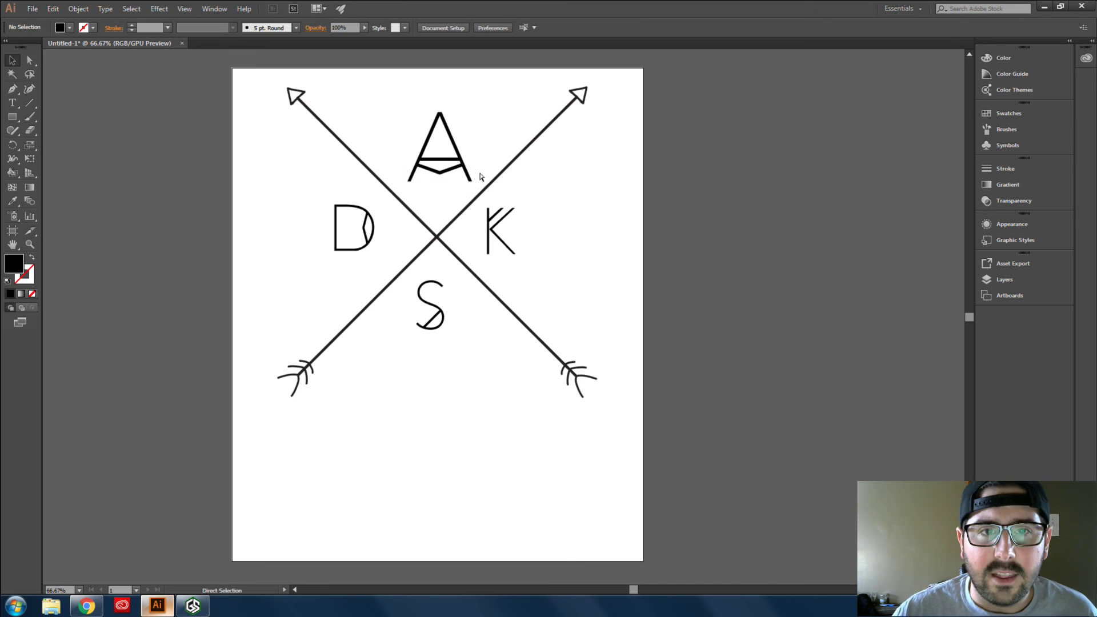
- Undo the repositioning and enlargement of the letter A
key("ctrl+z")
left_click(438, 151)
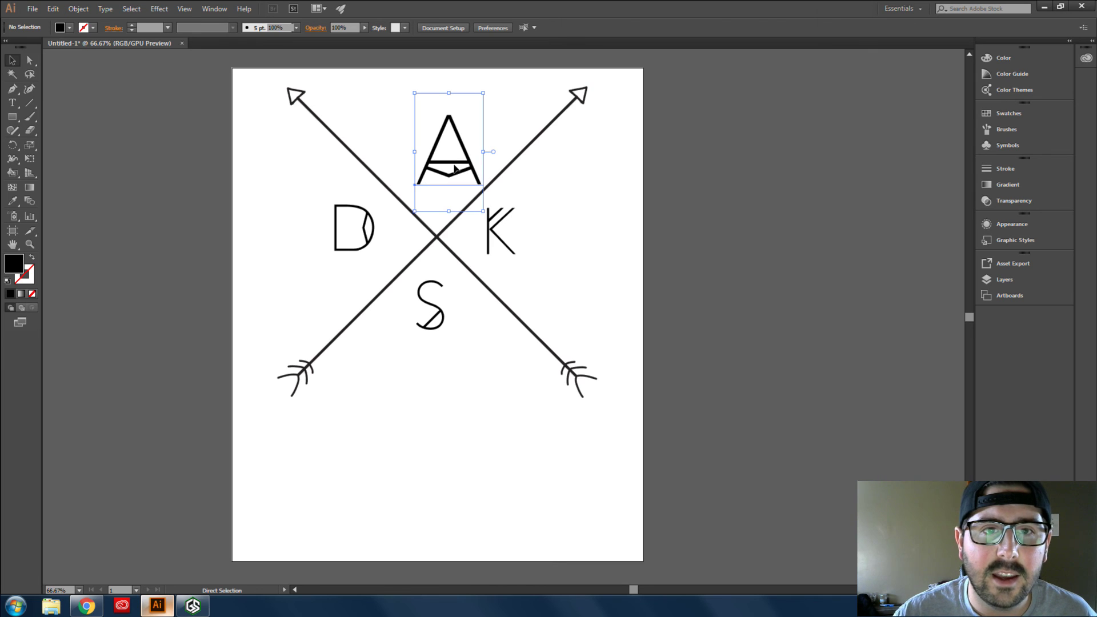
key("ctrl+z")
left_click(454, 168)
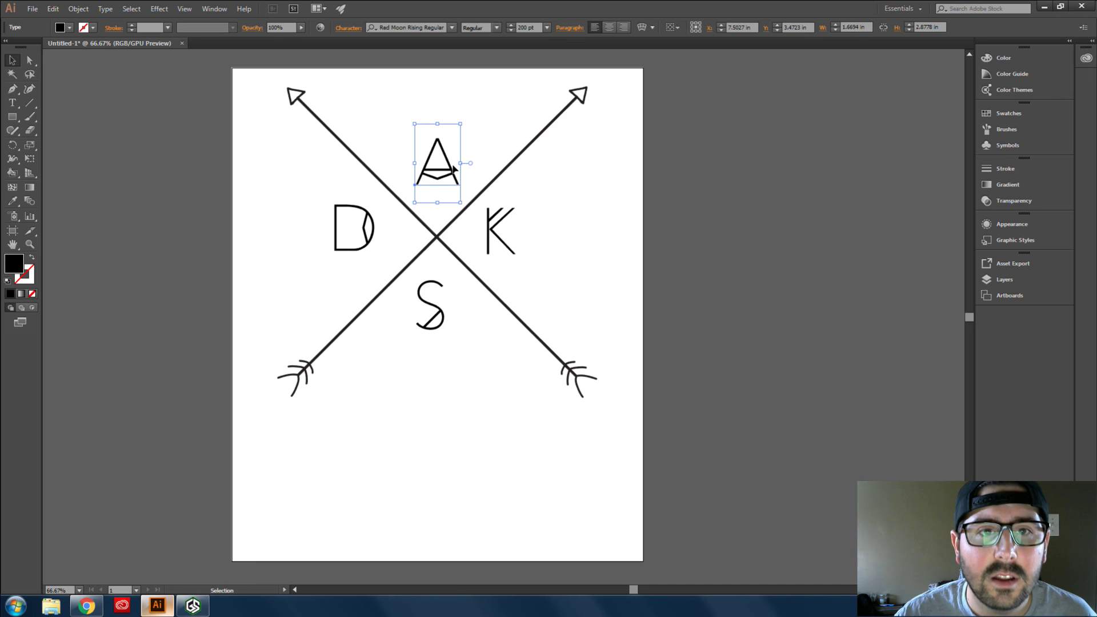
- Nudge the letter A six large steps up from the crossing and one small step left
key("shift+Up")
key("shift+Up")
key("shift+Up")
key("shift+Up")
key("shift+Up")
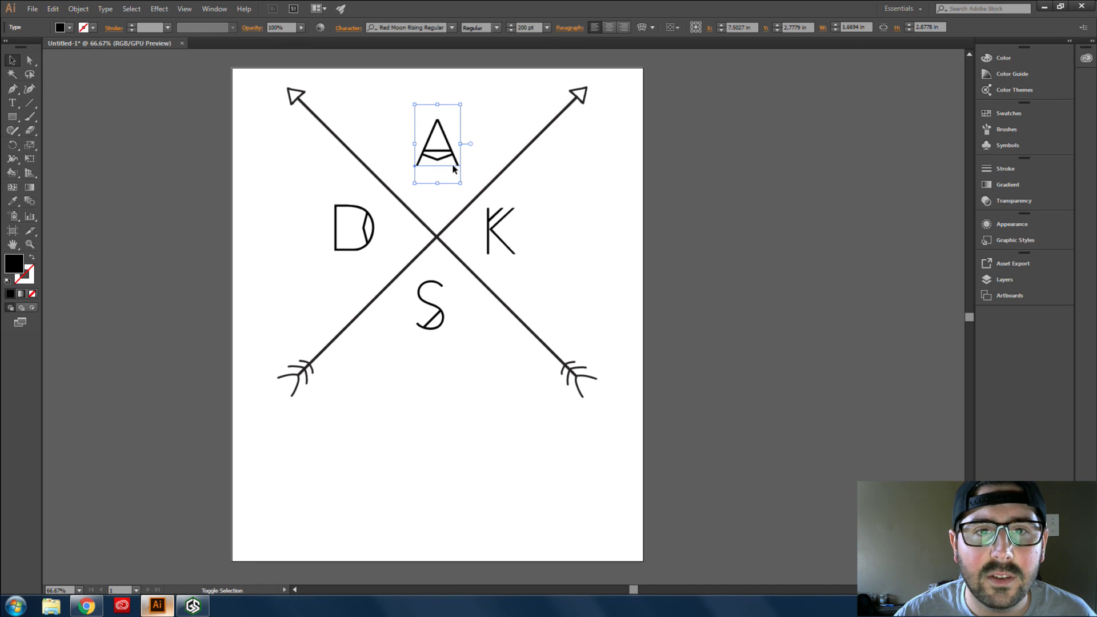
key("shift+Up")
key("Left")
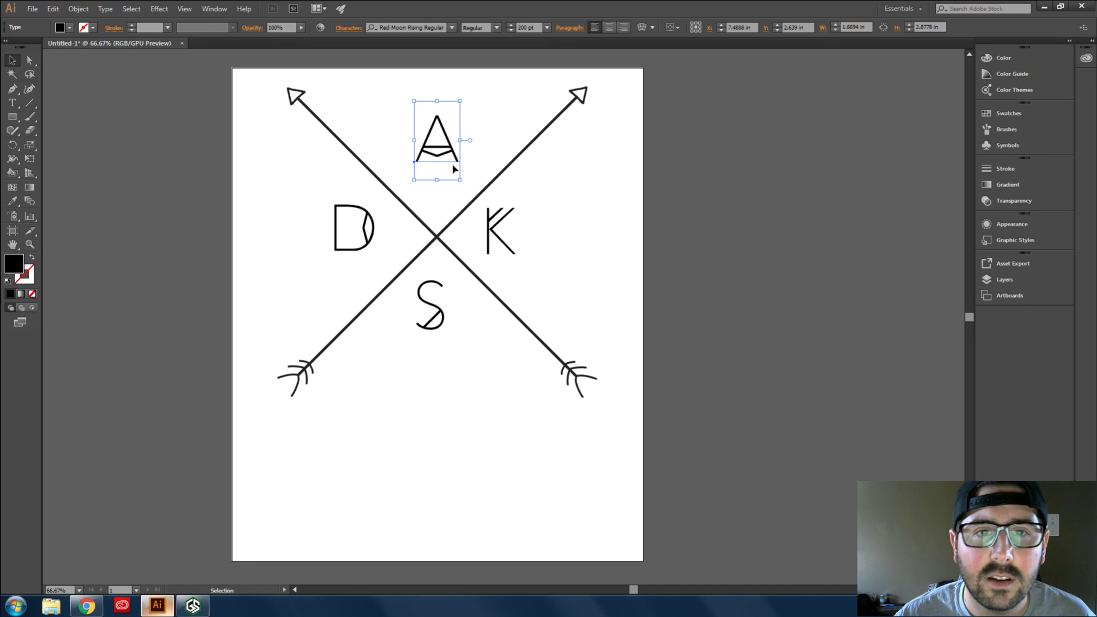
- Nudge the letter K four large steps to the right, away from the crossing
left_click(492, 233)
key("shift+Right")
key("shift+Right")
key("shift+Right")
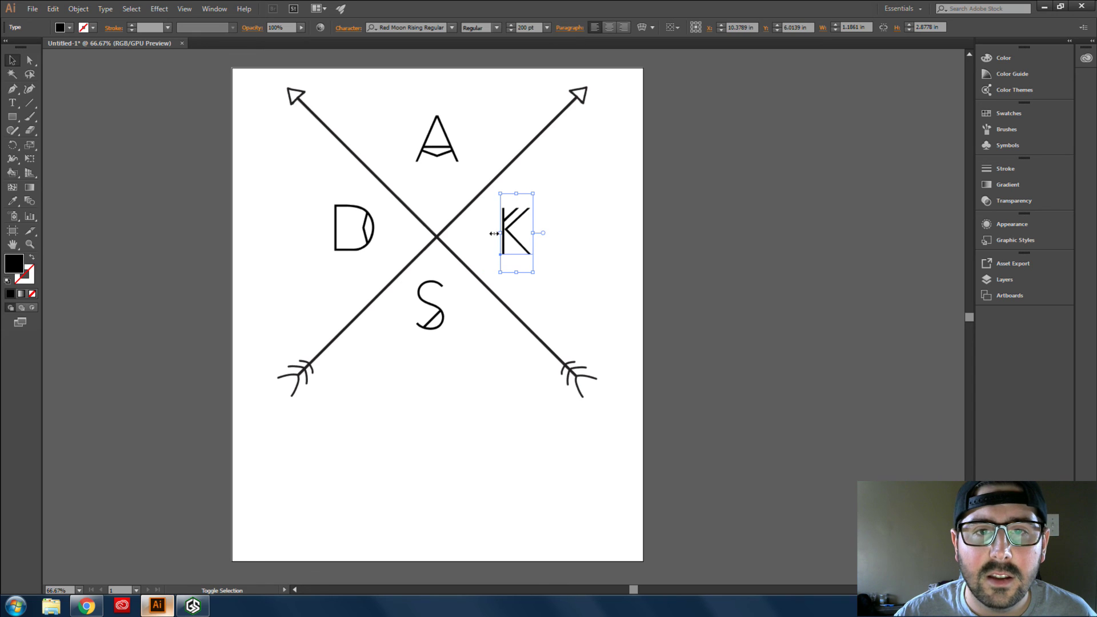
key("shift+Right")
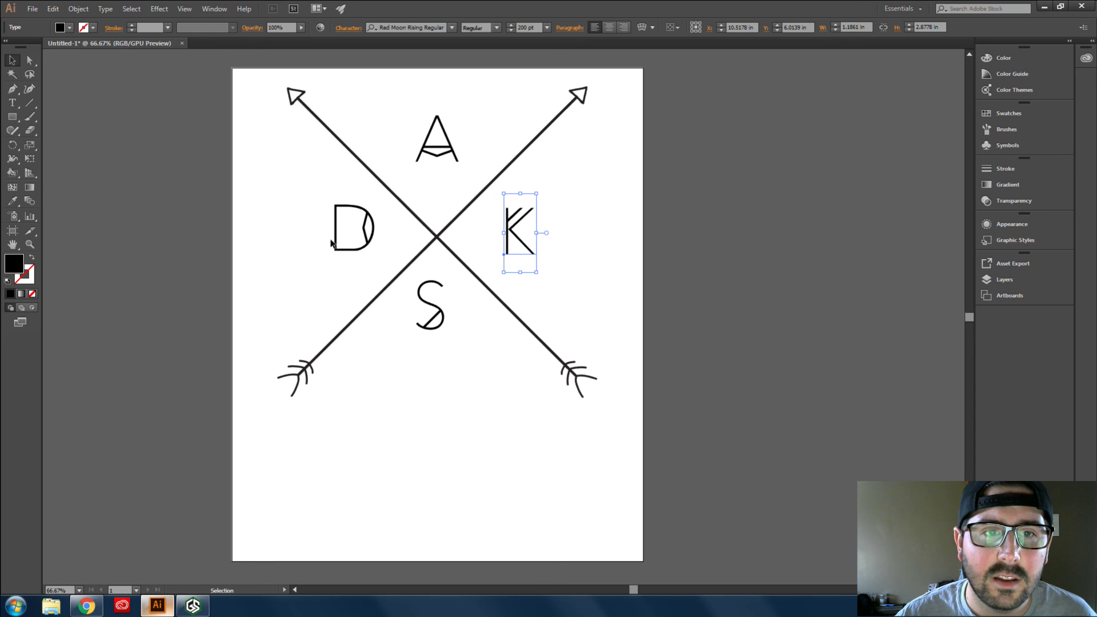
- Nudge the letter D outward to the left and the letter K two more large steps to the right
left_click(364, 243)
key("shift+Left")
key("shift+Left")
key("shift+Left")
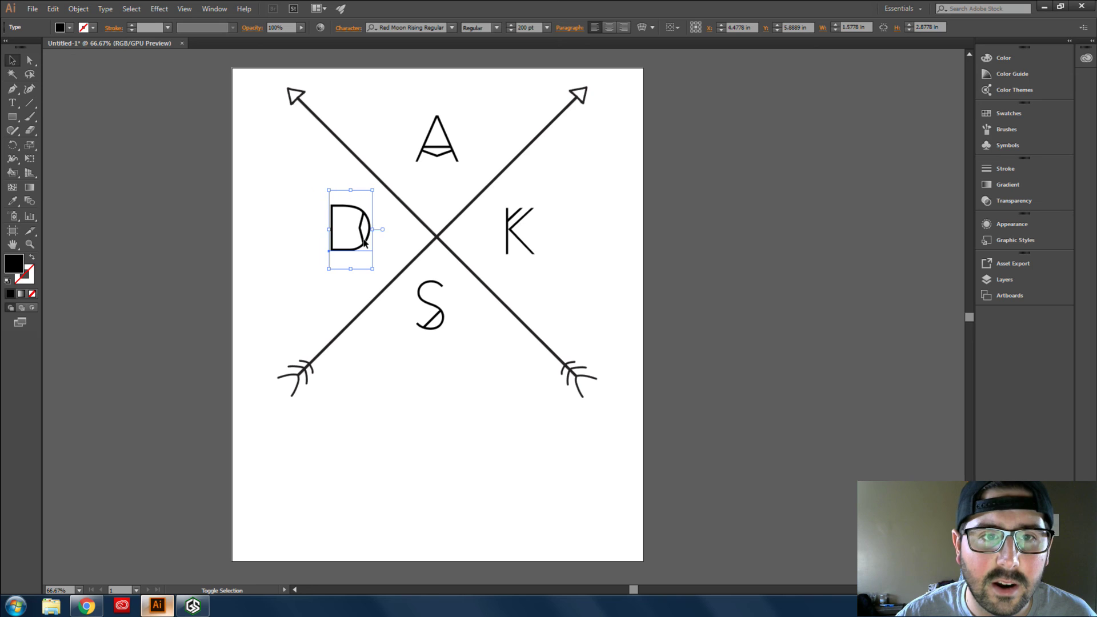
left_click(507, 235)
key("shift+Right")
key("shift+Right")
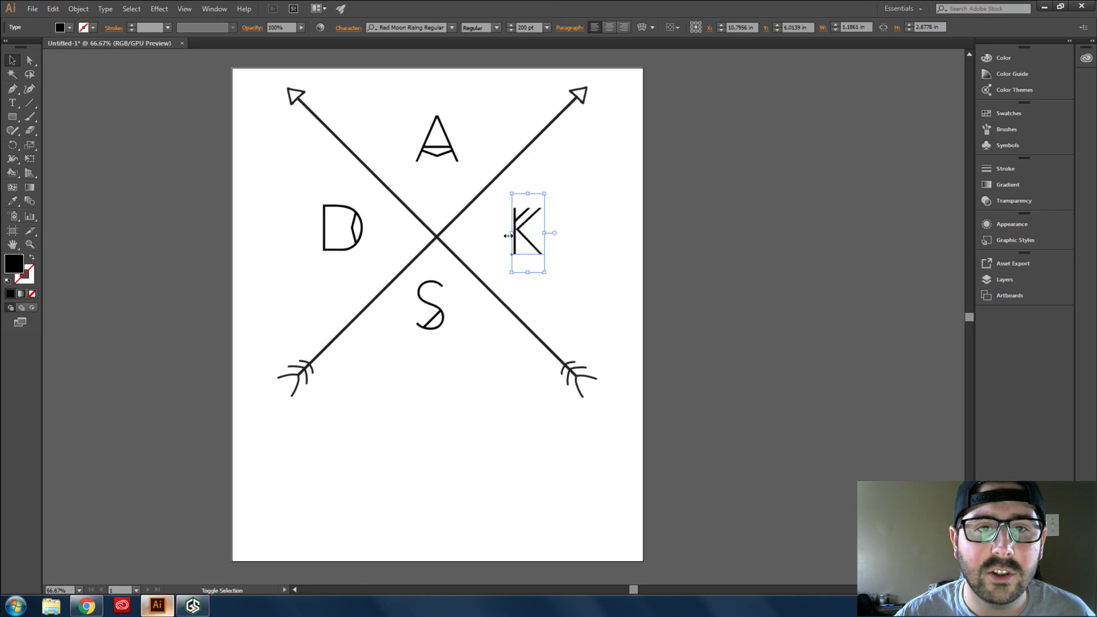
- Nudge the letter S four large steps down from the crossing and deselect it
left_click(444, 327)
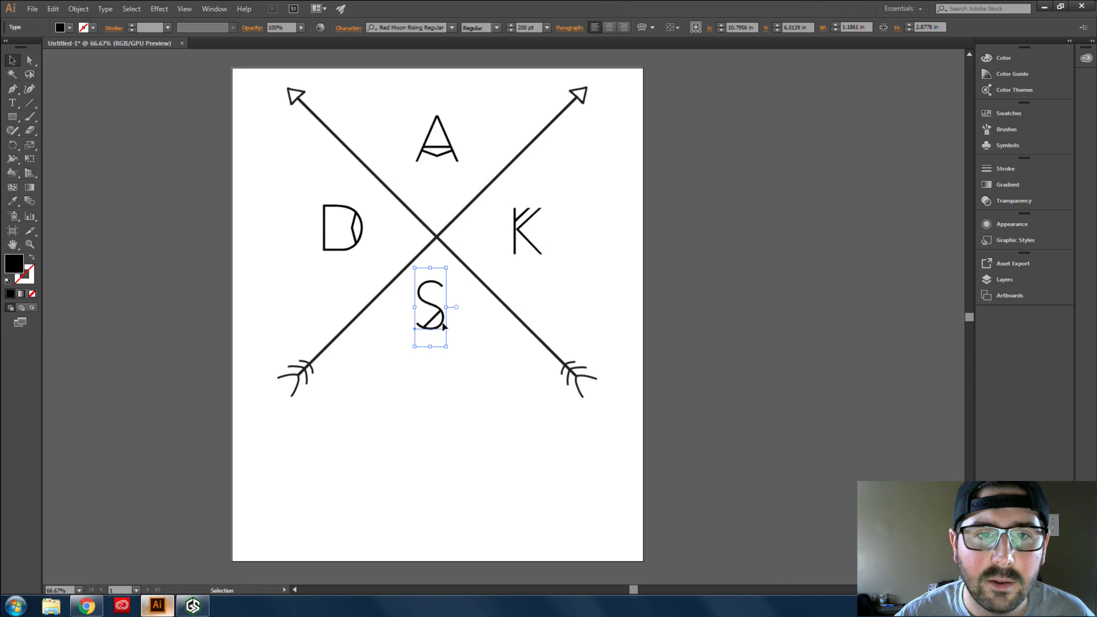
key("shift+Down")
key("shift+Down")
key("shift+Down")
key("shift+Down")
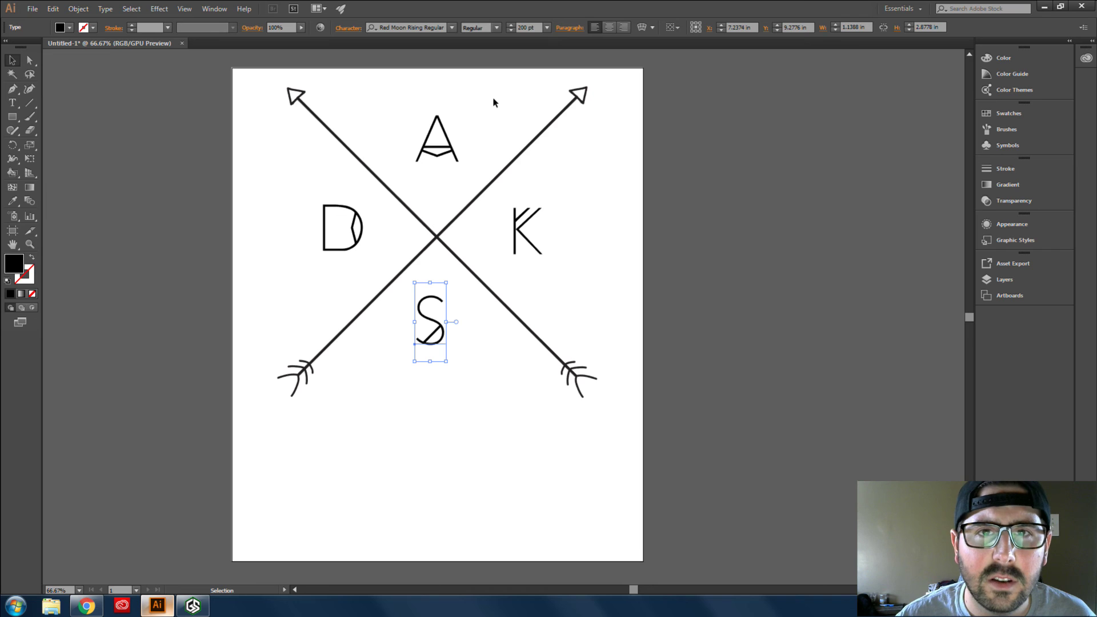
left_click(516, 309)
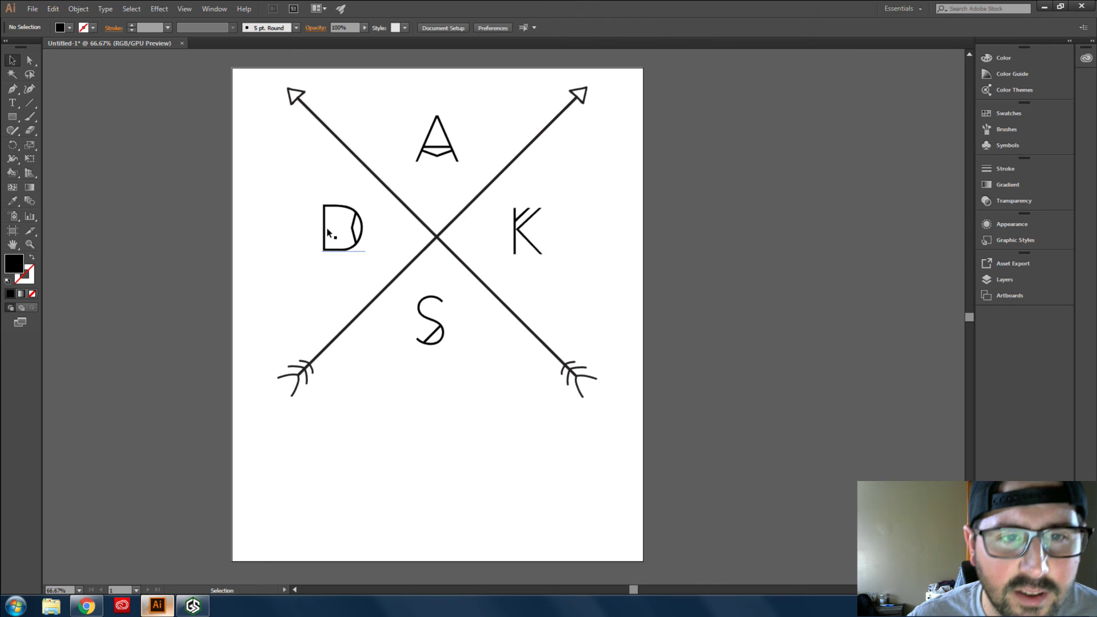
- Lower the letter D level with the K, and move the S slightly further down to balance the A
left_click_drag(335, 230, 336, 234)
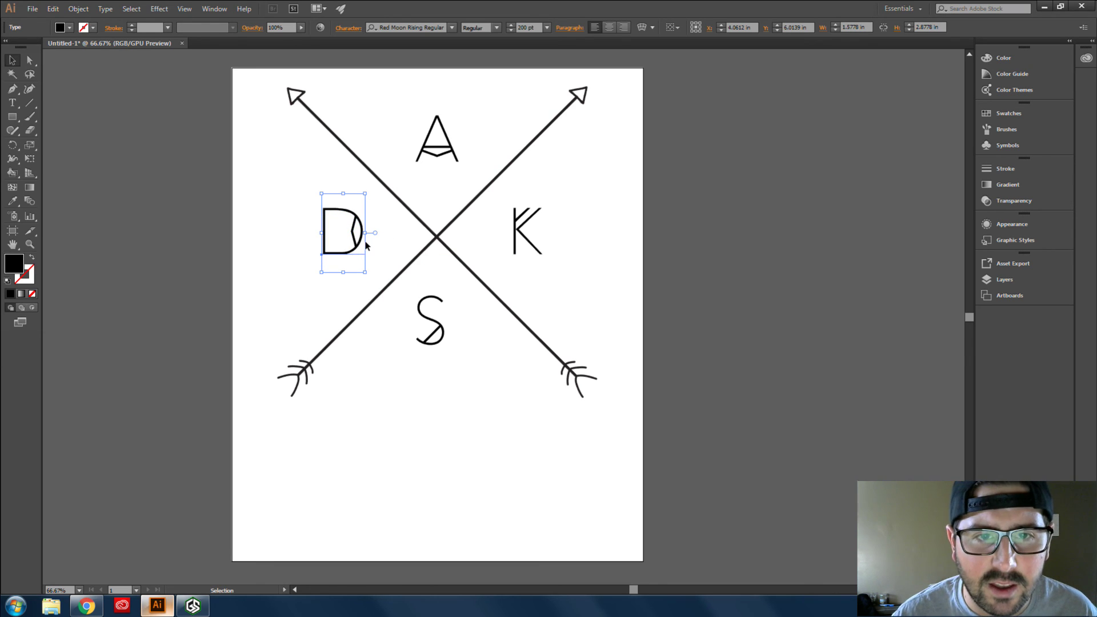
left_click(446, 150)
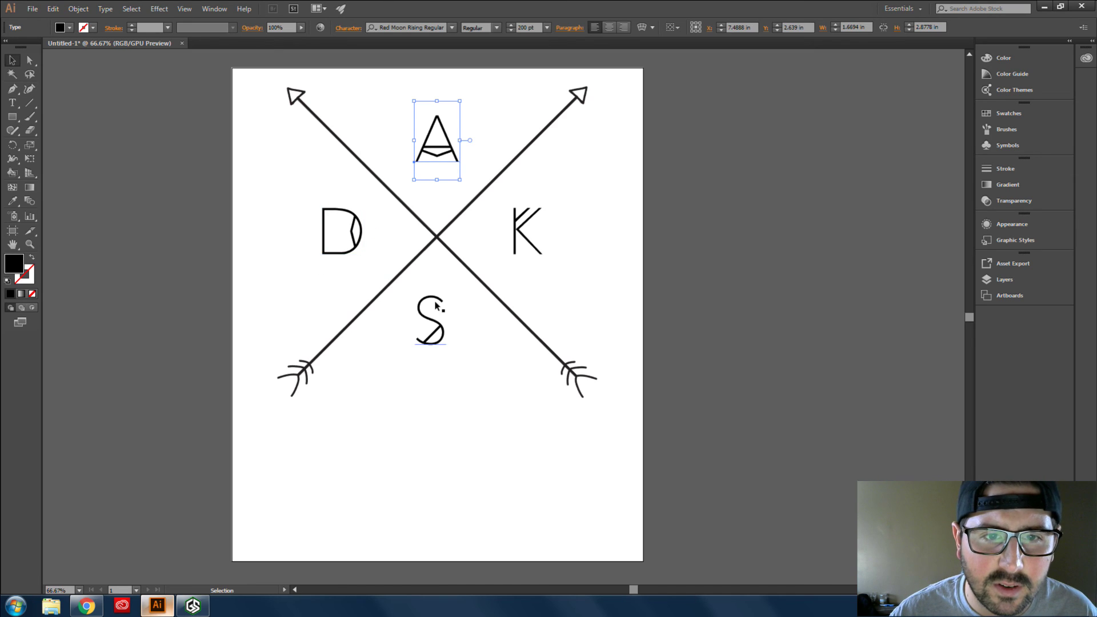
left_click_drag(437, 305, 437, 314)
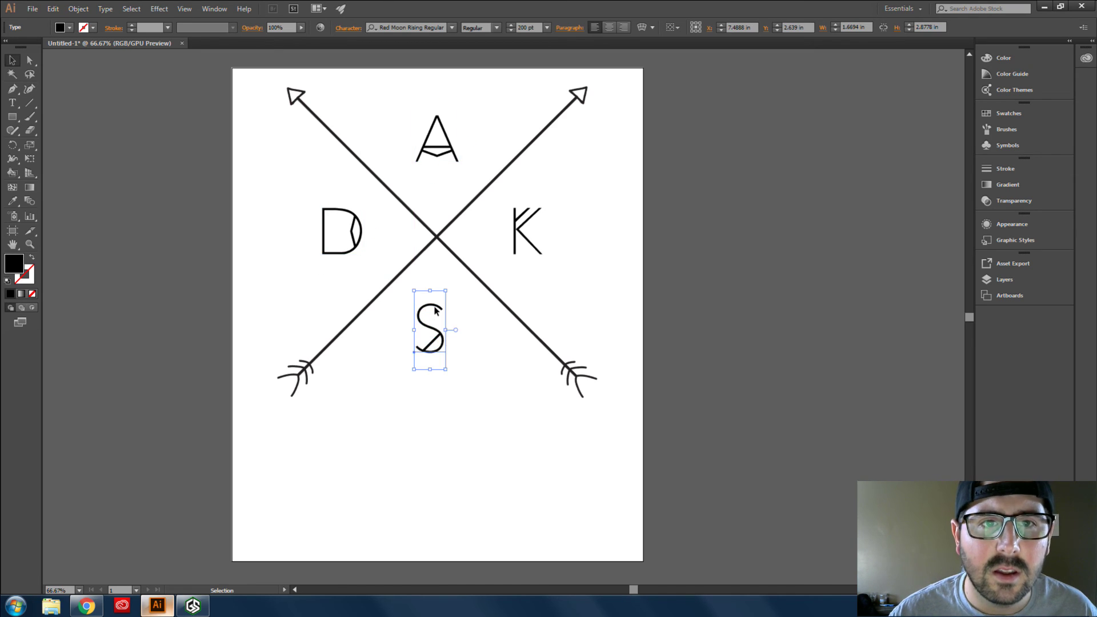
left_click(481, 343)
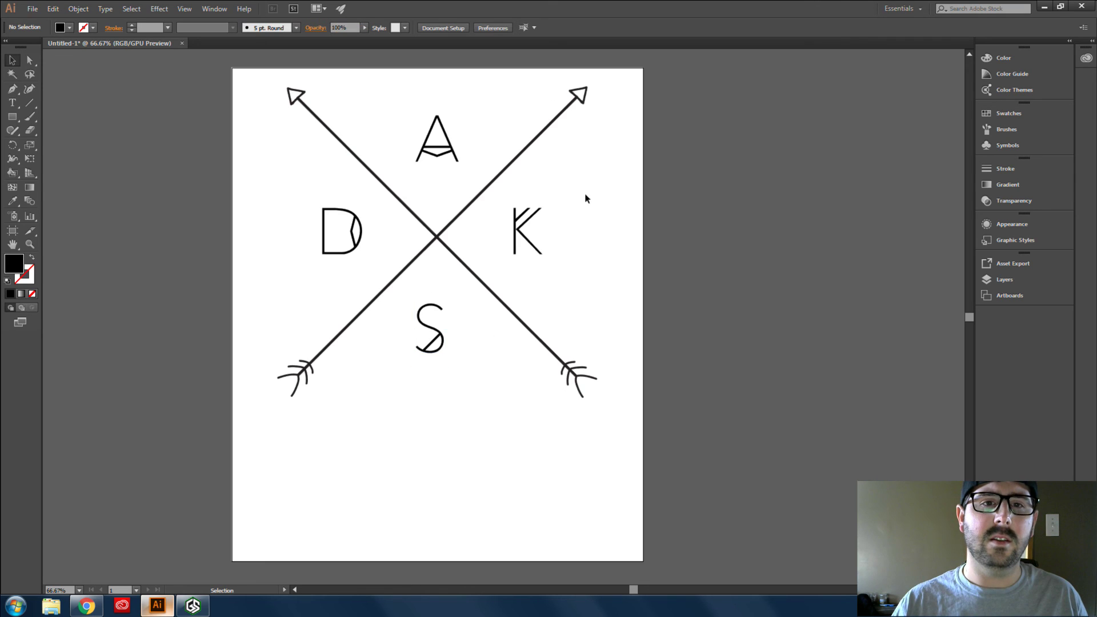
- Select all the arrows and letters and nudge them two small steps left to centre the design
mouse_move(621, 390)
left_mouse_down()
mouse_move(465, 276)
mouse_move(257, 84)
left_mouse_up()
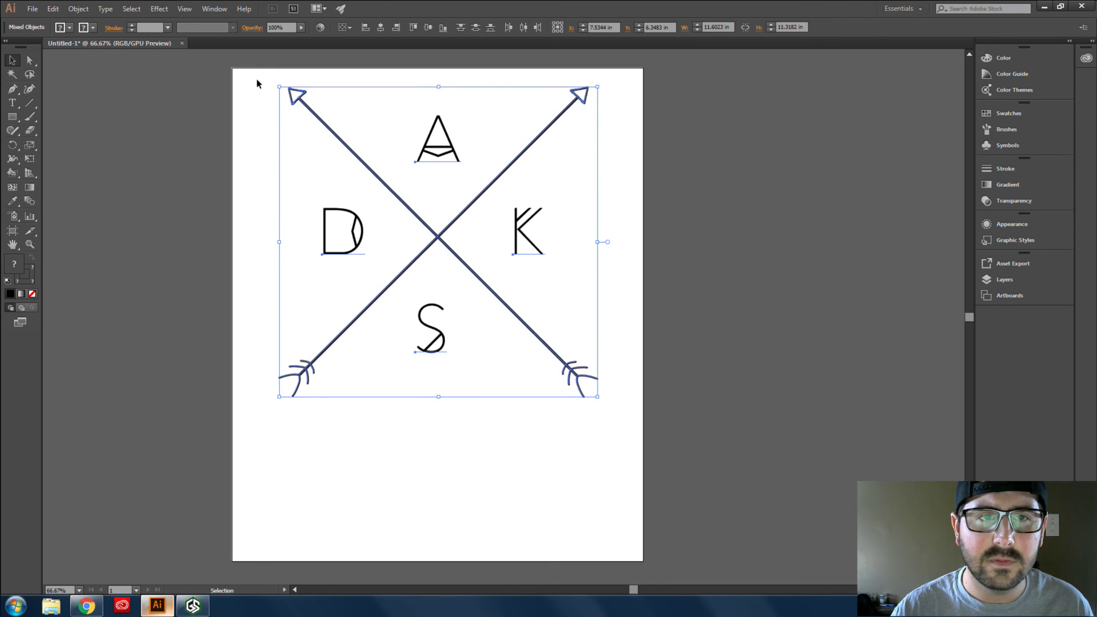
key("Left")
key("Left")
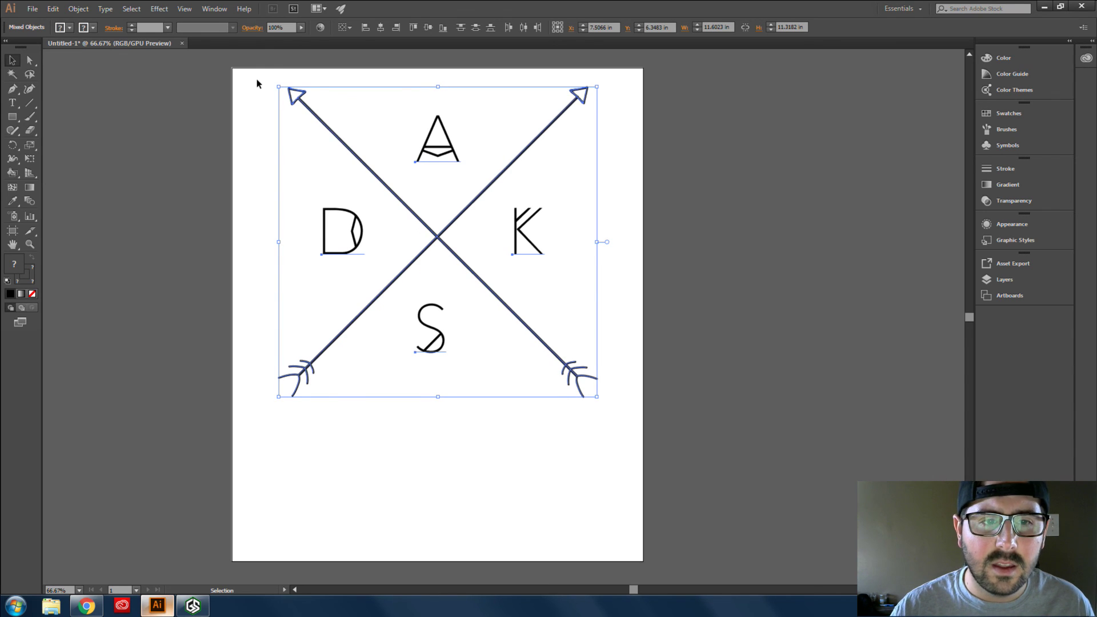
left_click(686, 190)
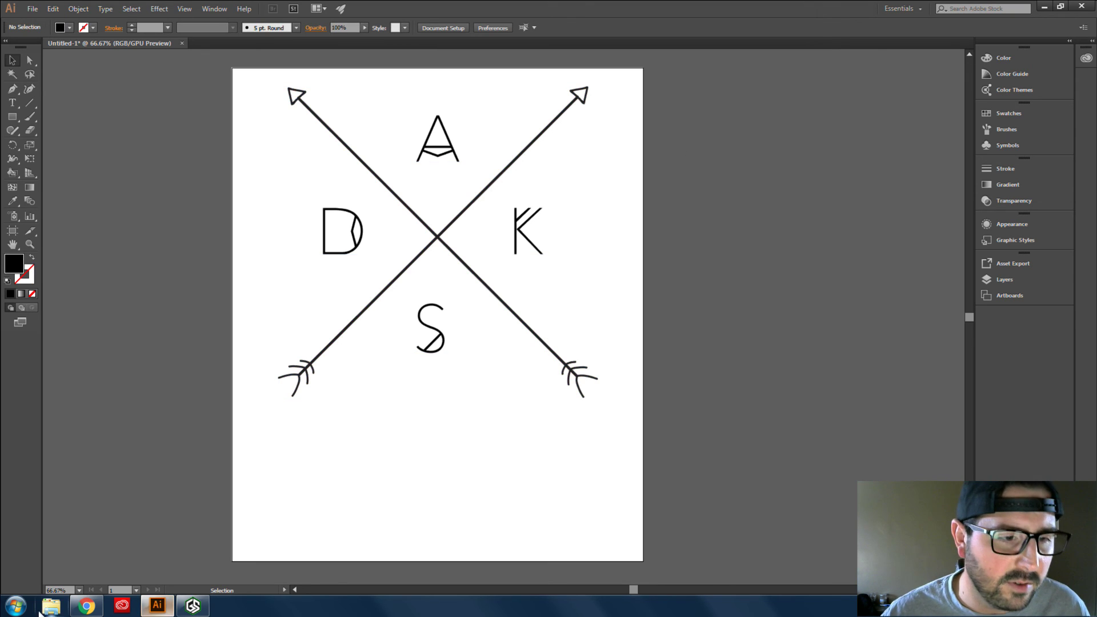
- Switch to Chrome and open Printful's mockup generator for the American Apparel 2001 Fine Jersey Short Sleeve Men T-Shirt
left_click(75, 610)
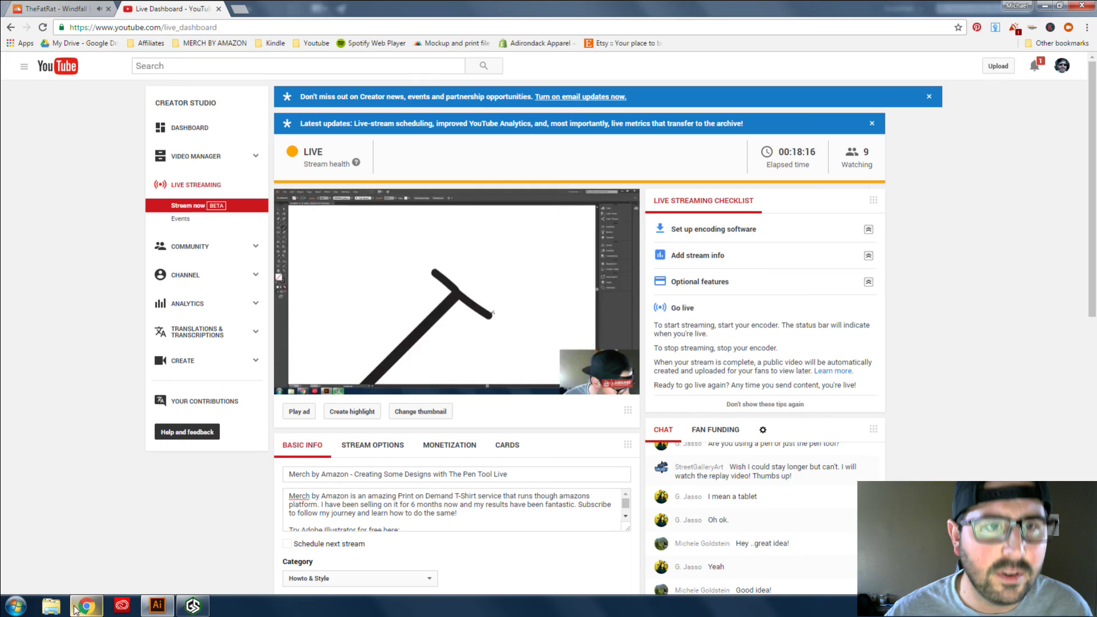
left_click(240, 9)
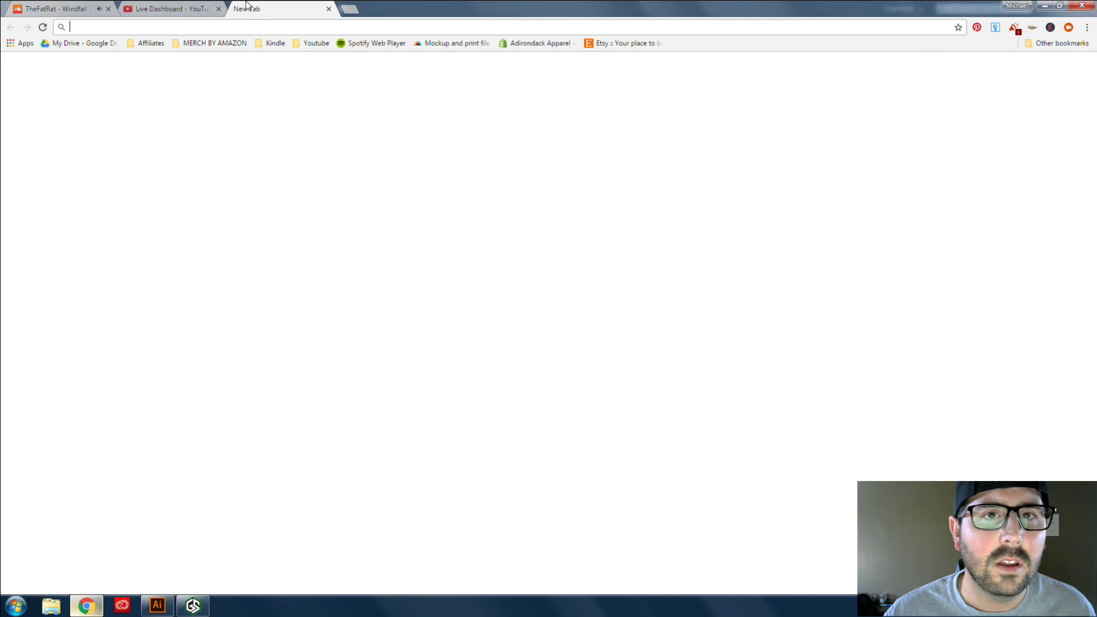
left_click(438, 44)
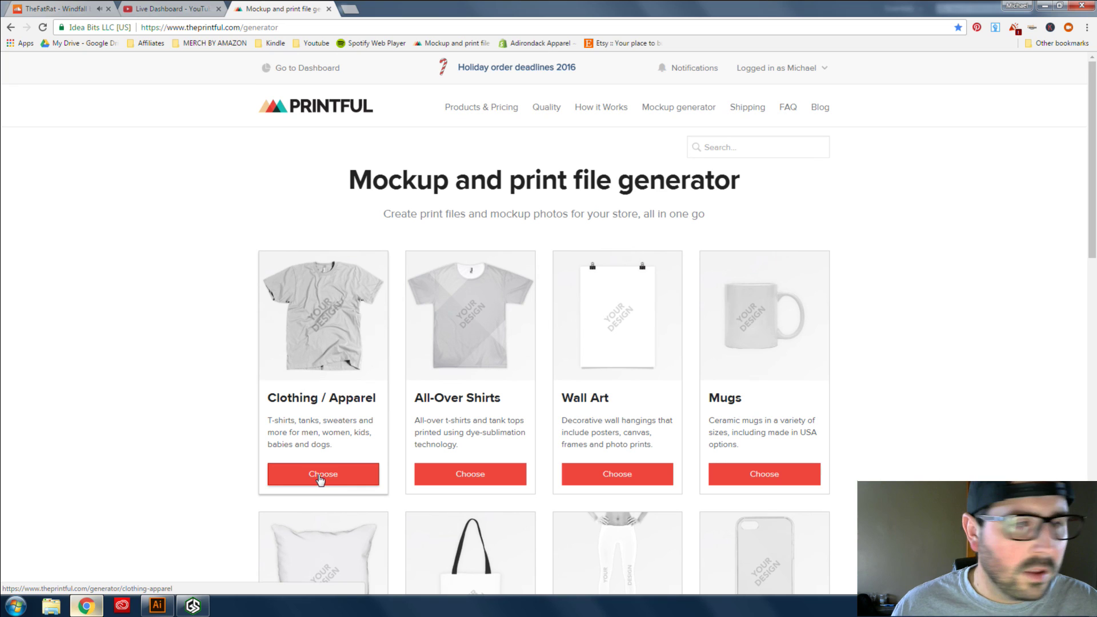
left_click(320, 477)
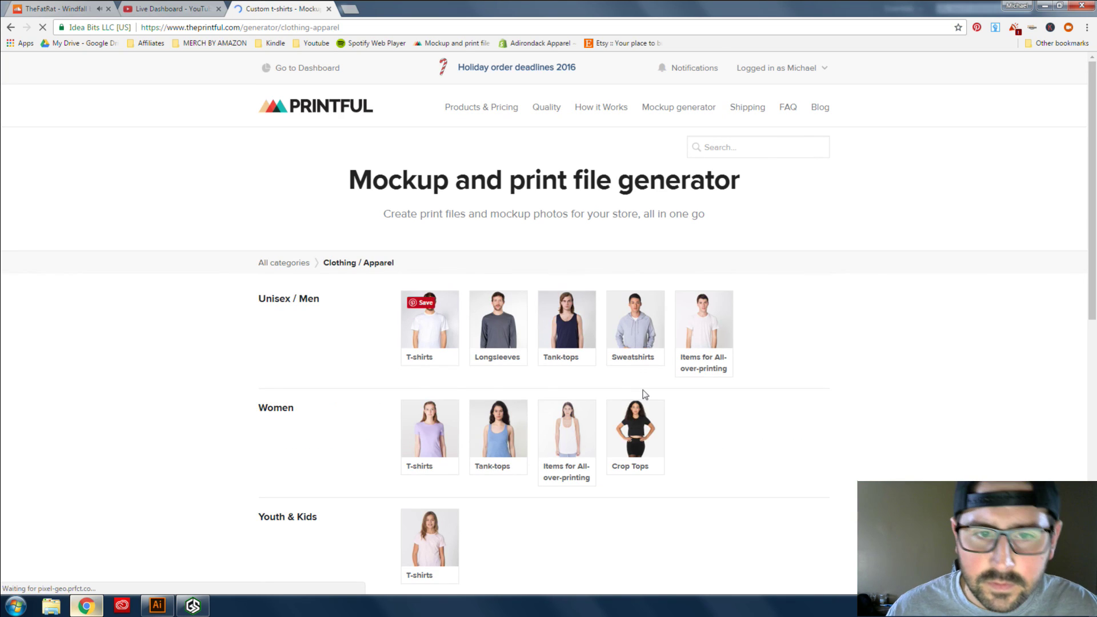
left_click(436, 333)
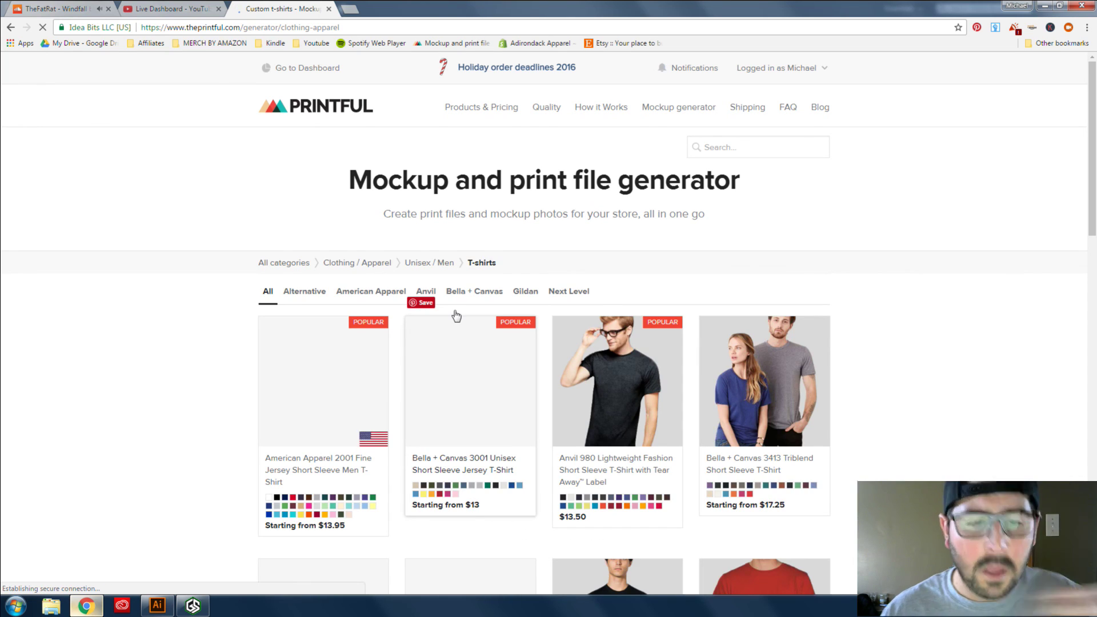
scroll(371, 326, "down", 1)
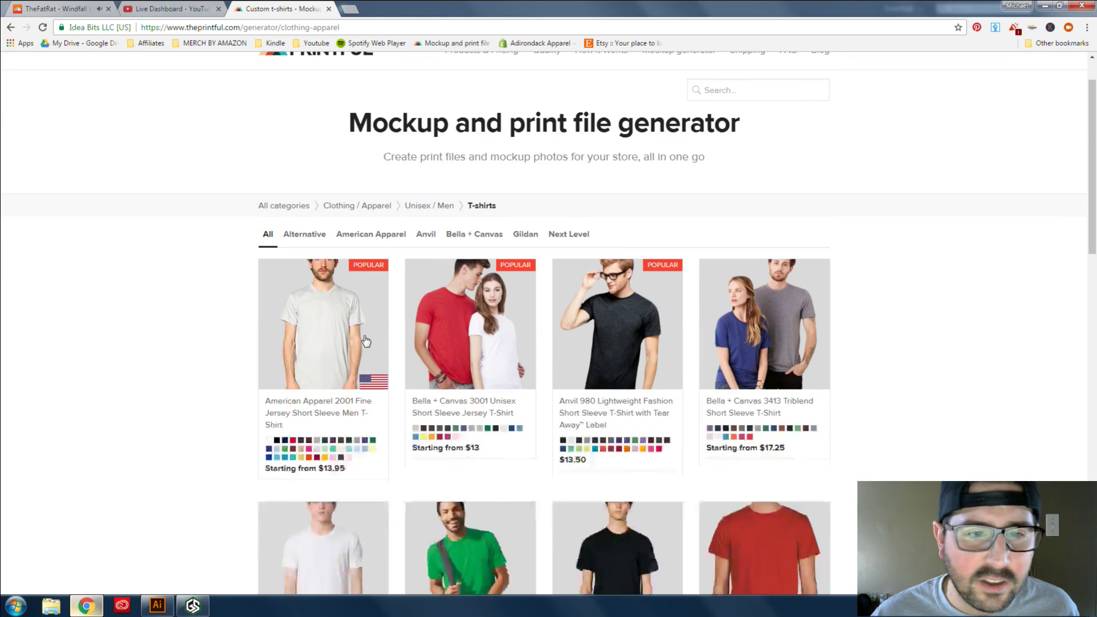
left_click(348, 332)
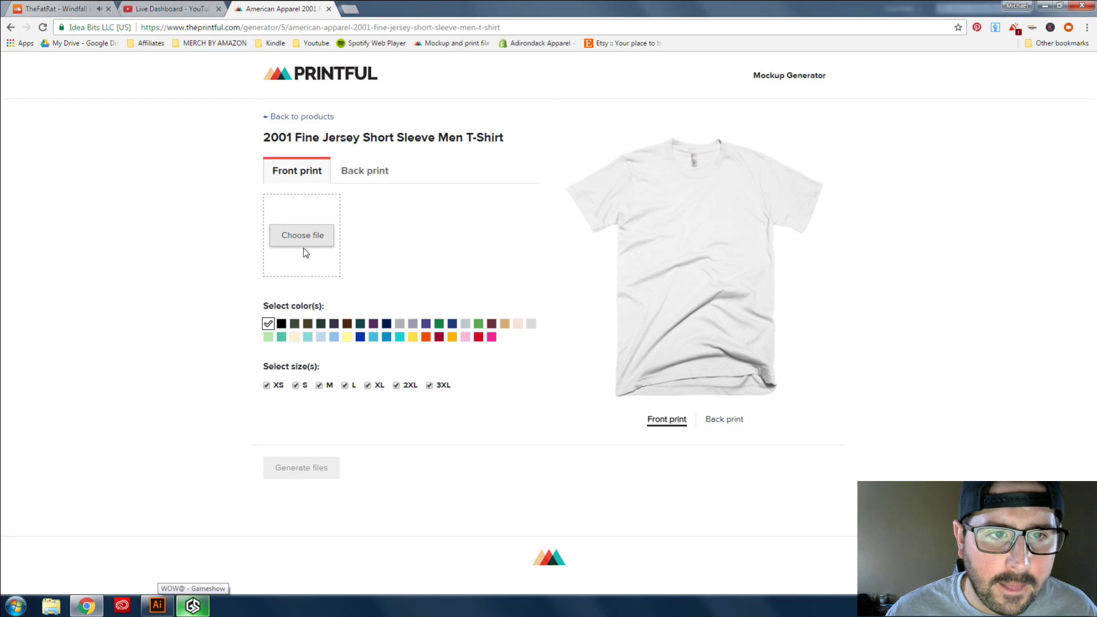
left_click(307, 234)
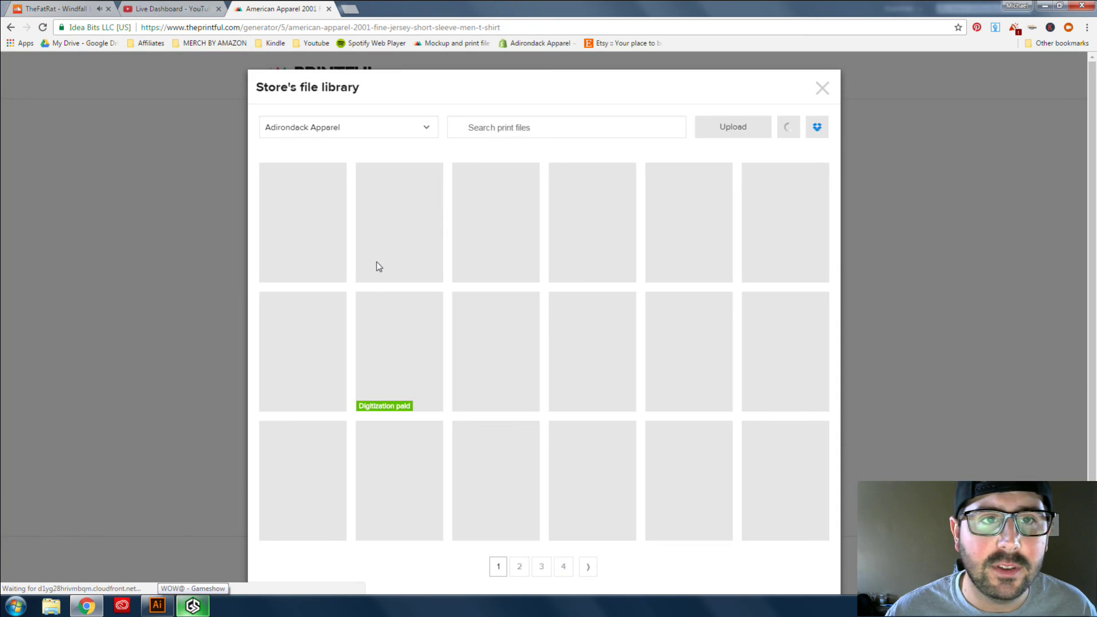
left_click(816, 94)
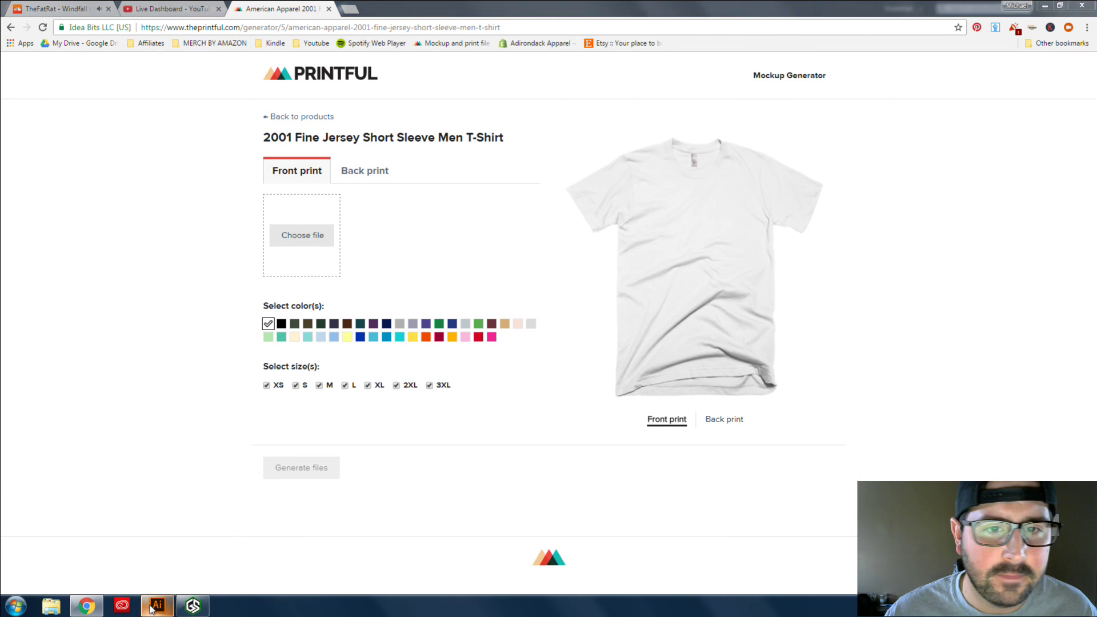
- Switch to Illustrator and start exporting the crossed-arrows design with the Export As command
left_click(146, 606)
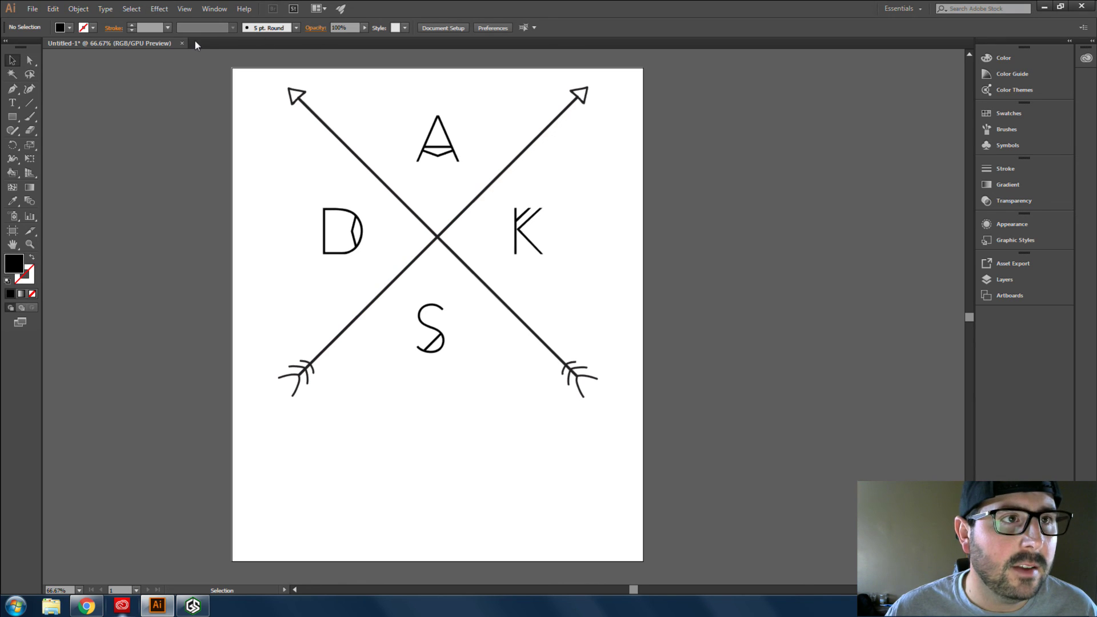
left_click(31, 9)
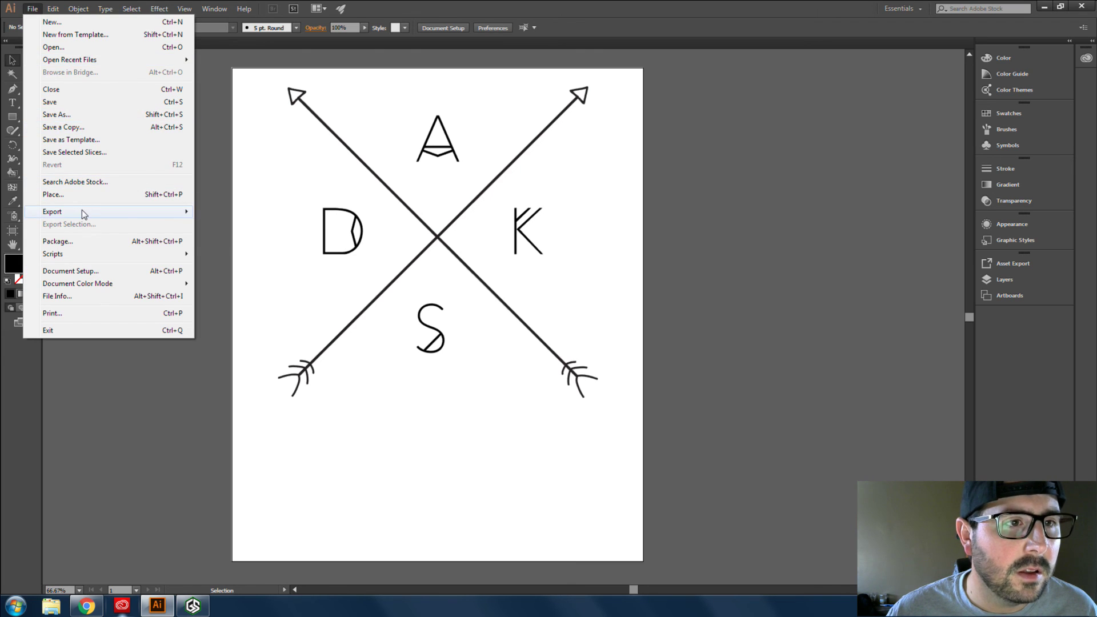
mouse_move(81, 210)
left_click(253, 223)
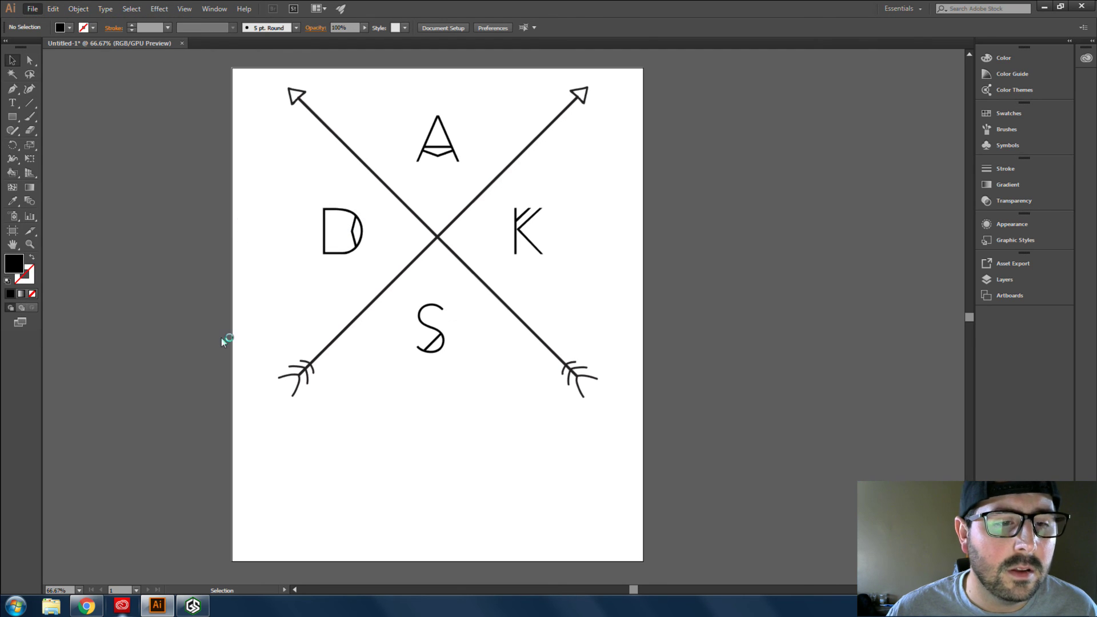
- Switch to Gameshow, load the Logitech HD Webcam C310 shot into the preview, and return to Illustrator
left_click(184, 610)
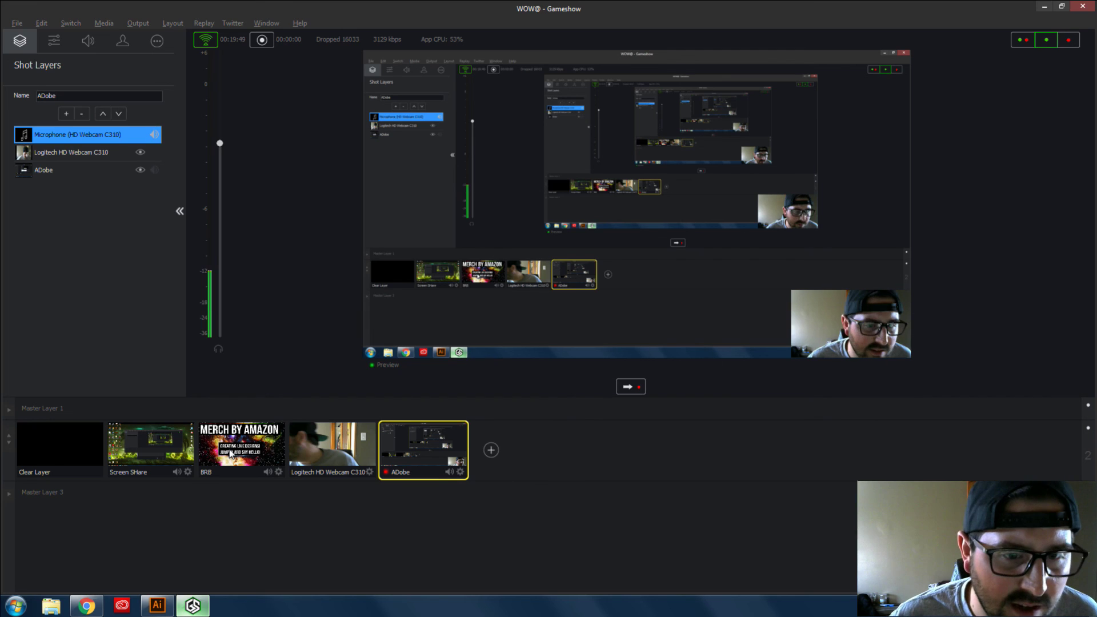
left_click(348, 453)
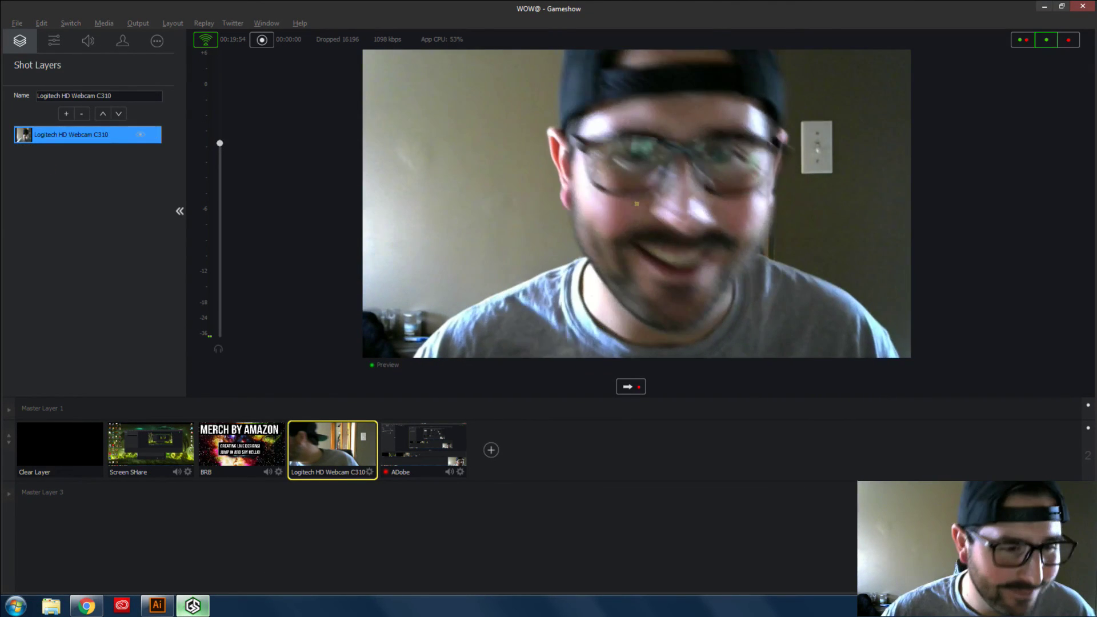
left_click(191, 606)
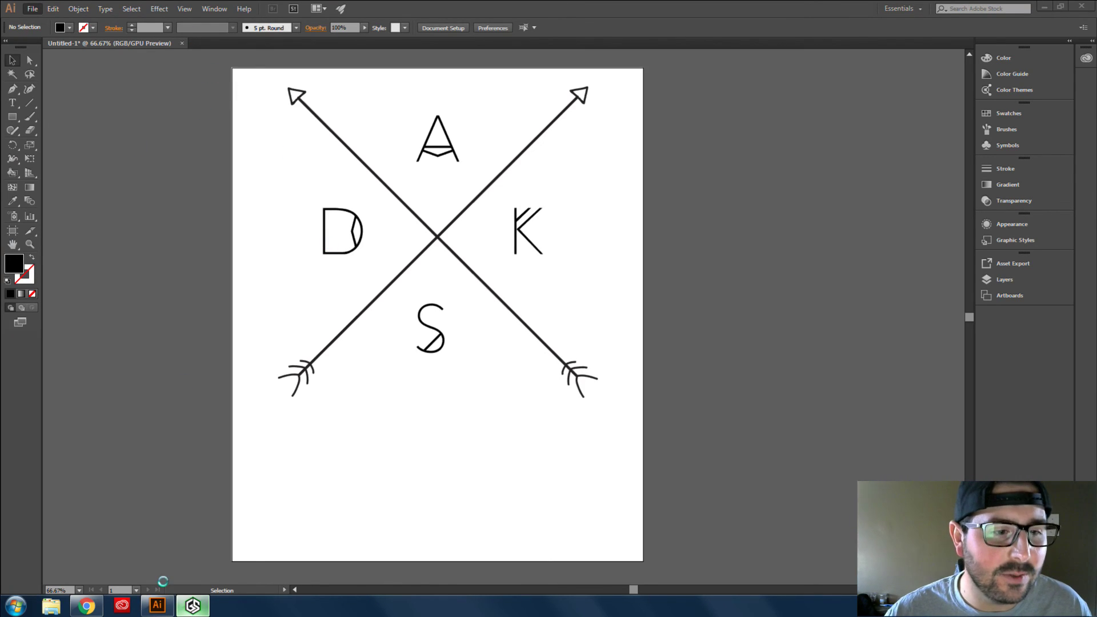
left_click(157, 606)
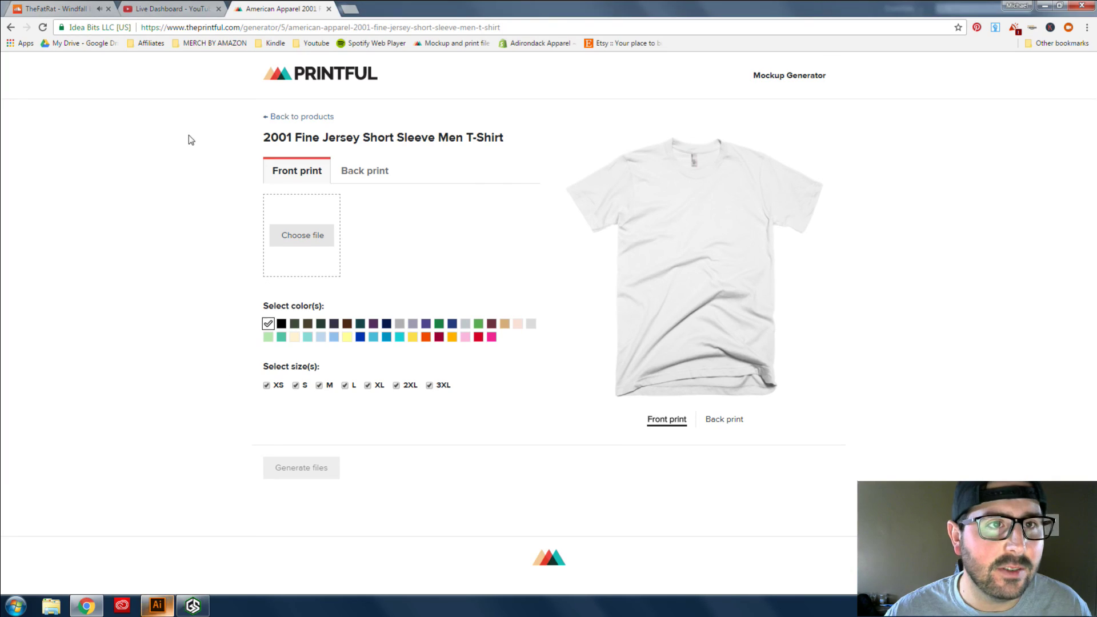
left_click(166, 607)
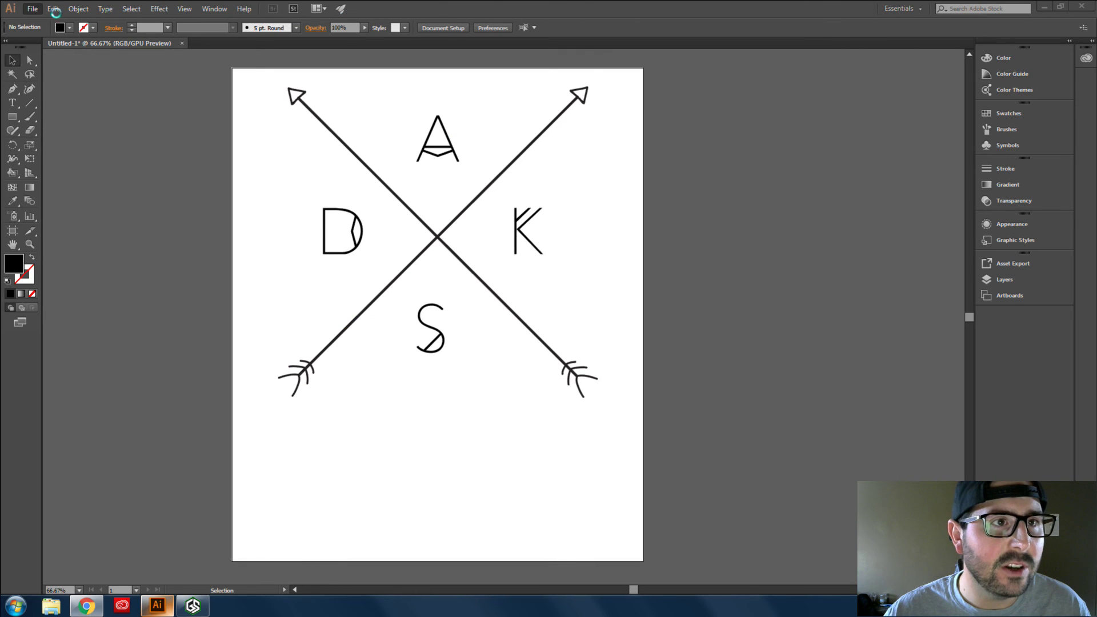